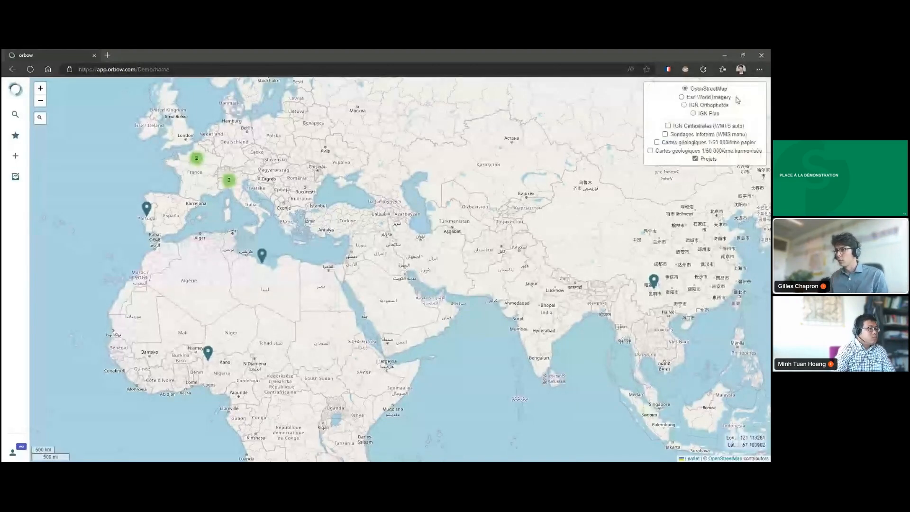
# - Preview the Esri World Imagery basemap on the projects map and restore OpenStreetMap
pyautogui.click(721, 98)
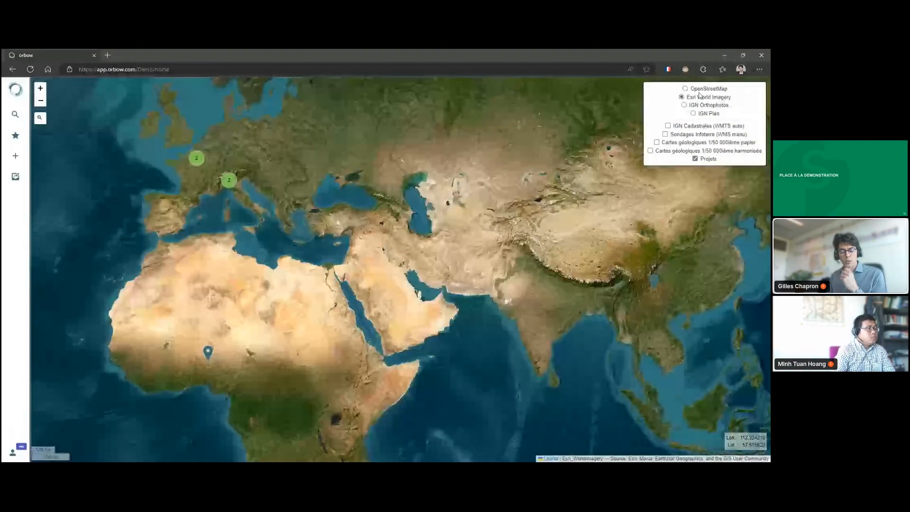
pyautogui.click(699, 90)
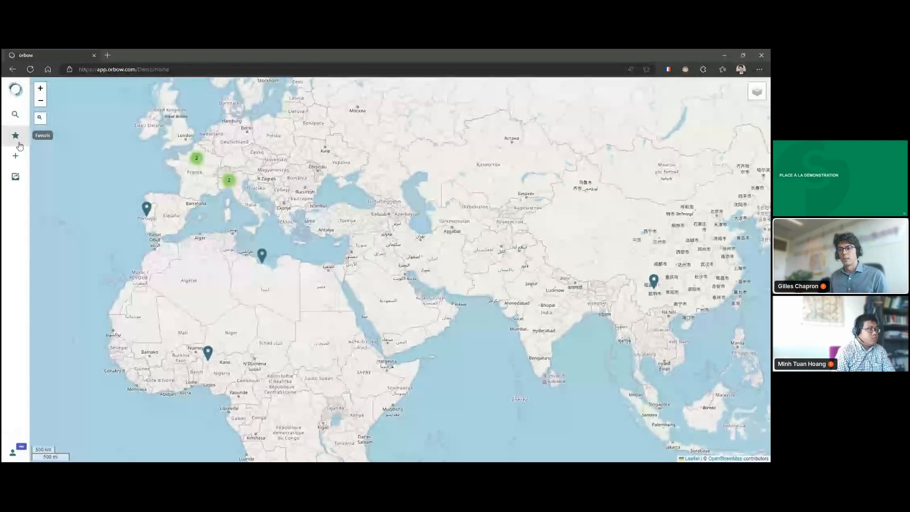
# - Open the domain management from the account area and review the user accounts and their authorisations
pyautogui.click(15, 453)
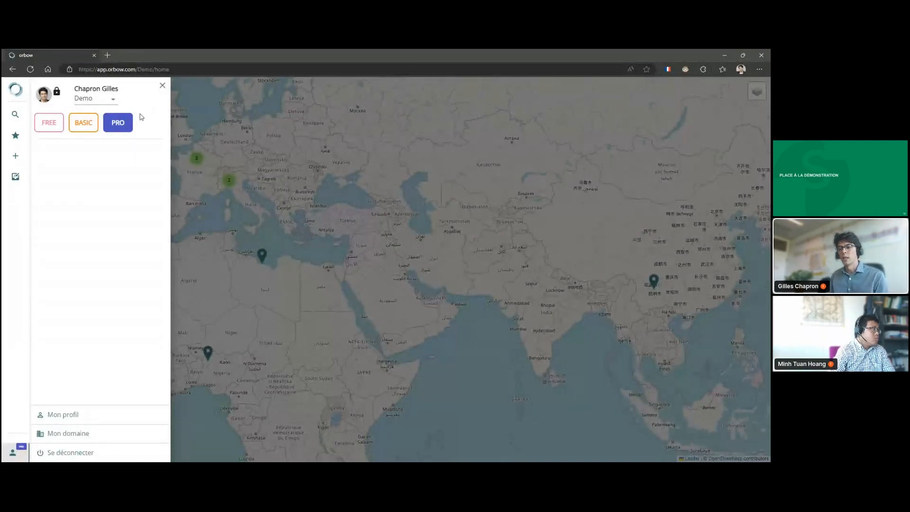
pyautogui.click(83, 433)
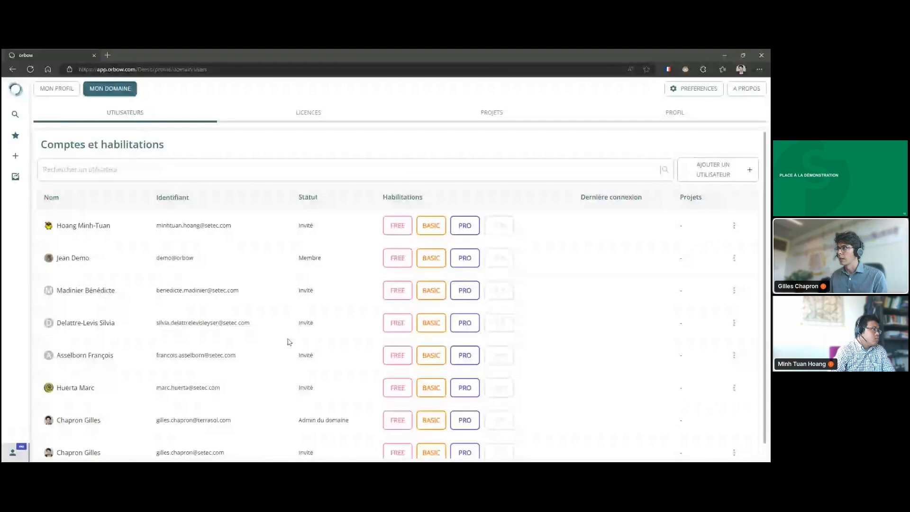
pyautogui.scroll(-1, 289, 341)
pyautogui.scroll(1, 292, 342)
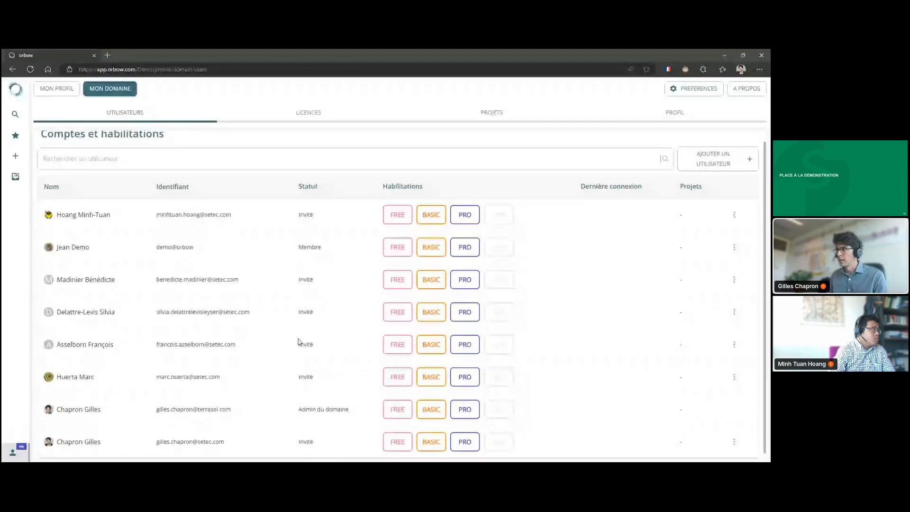
pyautogui.scroll(1, 298, 341)
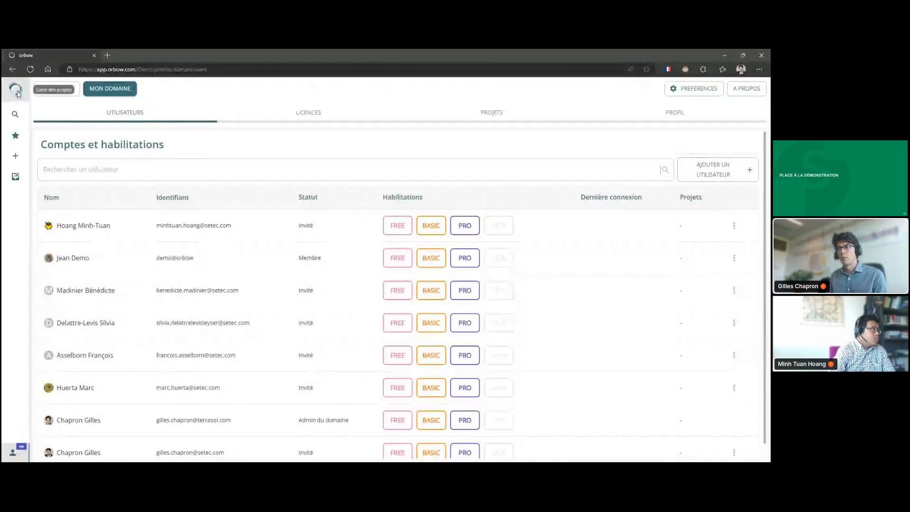
# - Return to the projects map, zoom to the Paris cluster and open the Démo ATM M10VP project
pyautogui.click(17, 93)
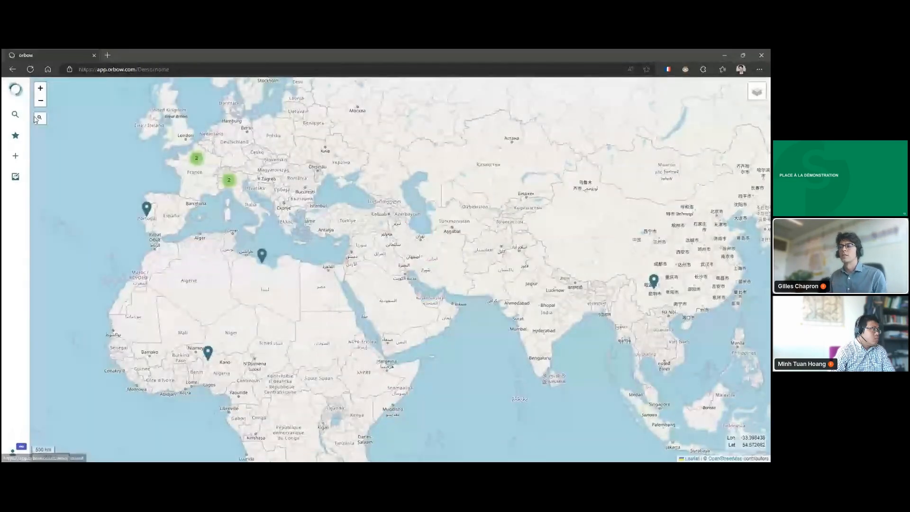
pyautogui.click(200, 161)
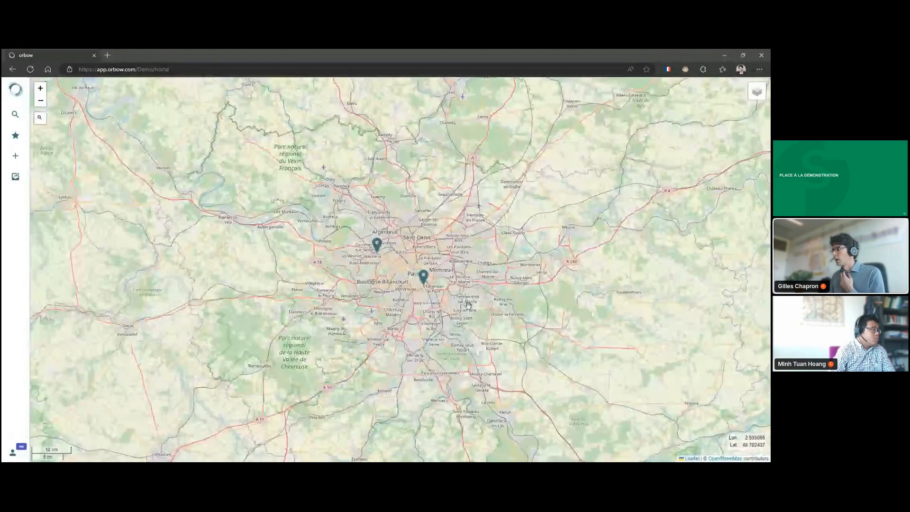
pyautogui.click(423, 273)
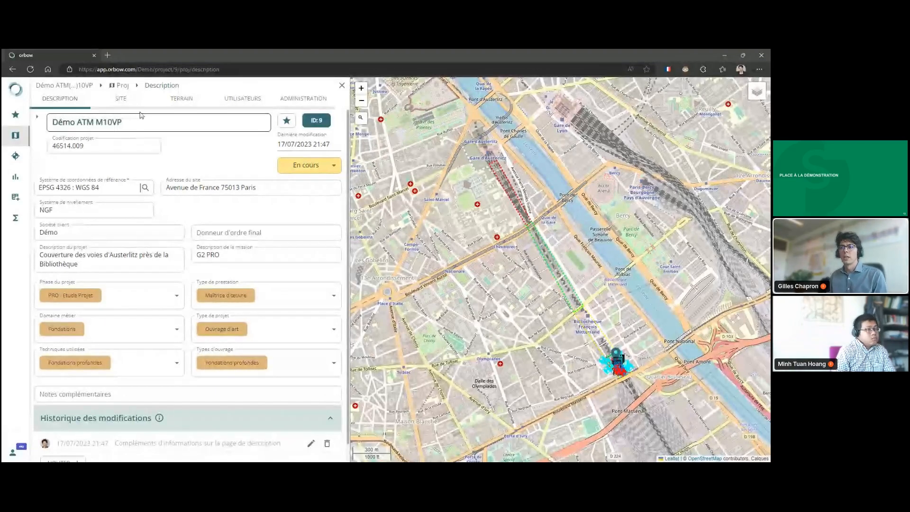
# - Open the project's Site page and examine its drawn layers on the map around Pont Masséna
pyautogui.click(124, 101)
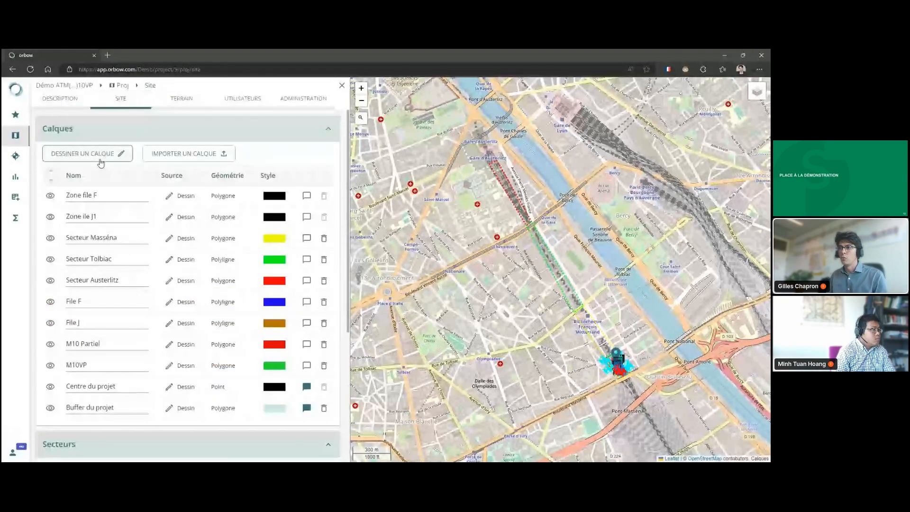
pyautogui.click(100, 161)
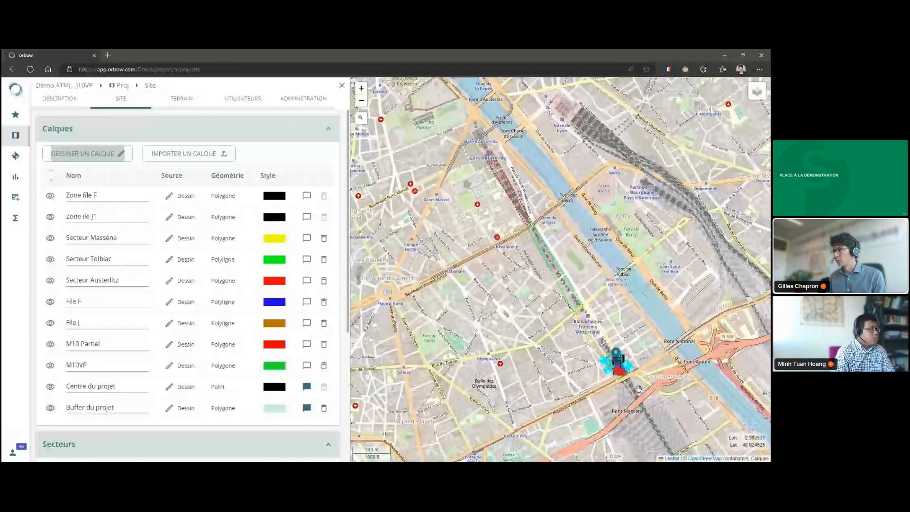
pyautogui.scroll(-1, 634, 362)
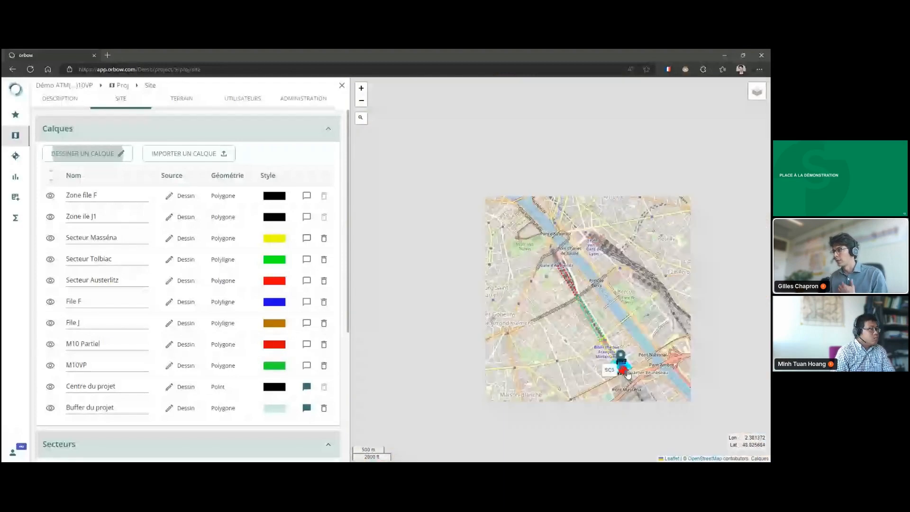
pyautogui.scroll(5, 626, 374)
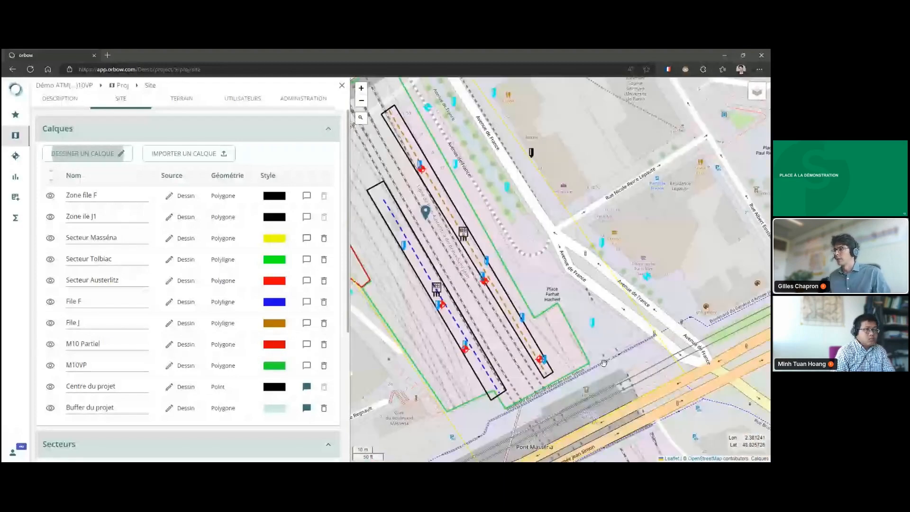
pyautogui.scroll(-1, 603, 363)
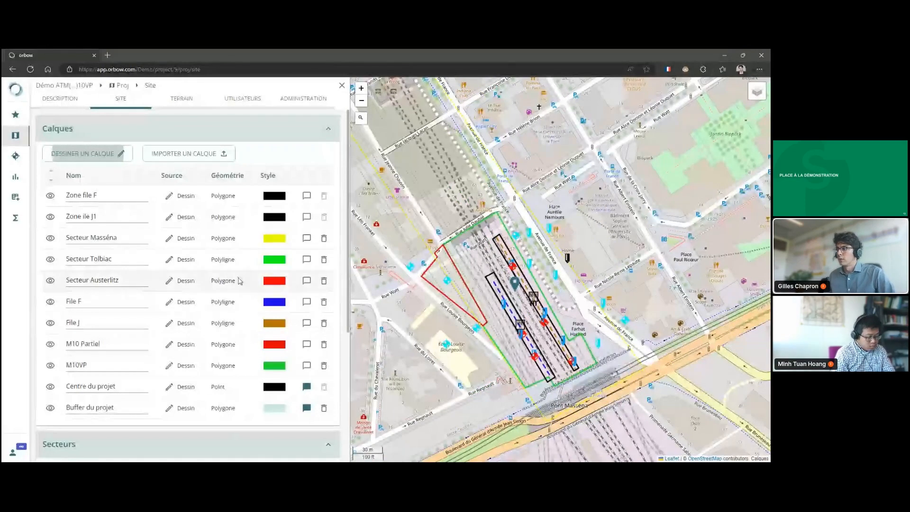
# - Review the sectors and structures defined below the layers on the Site page
pyautogui.scroll(-4, 204, 278)
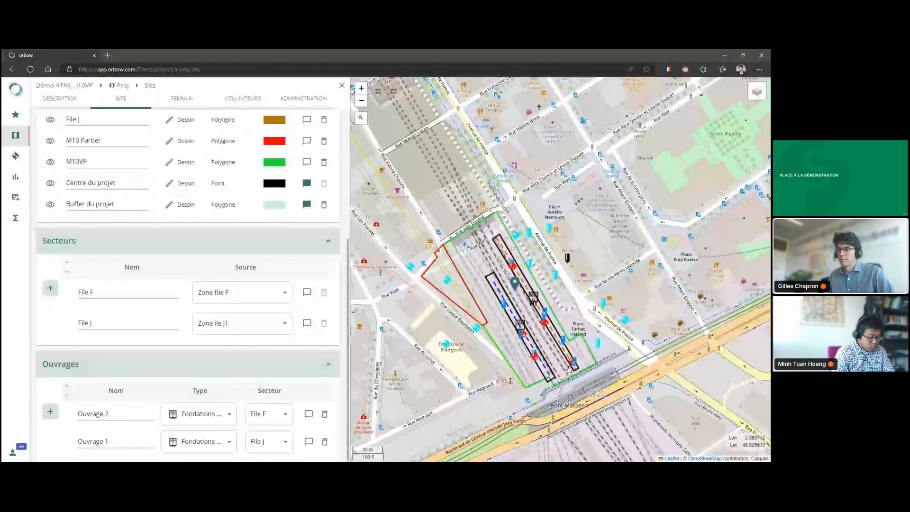
pyautogui.click(127, 413)
pyautogui.click(137, 292)
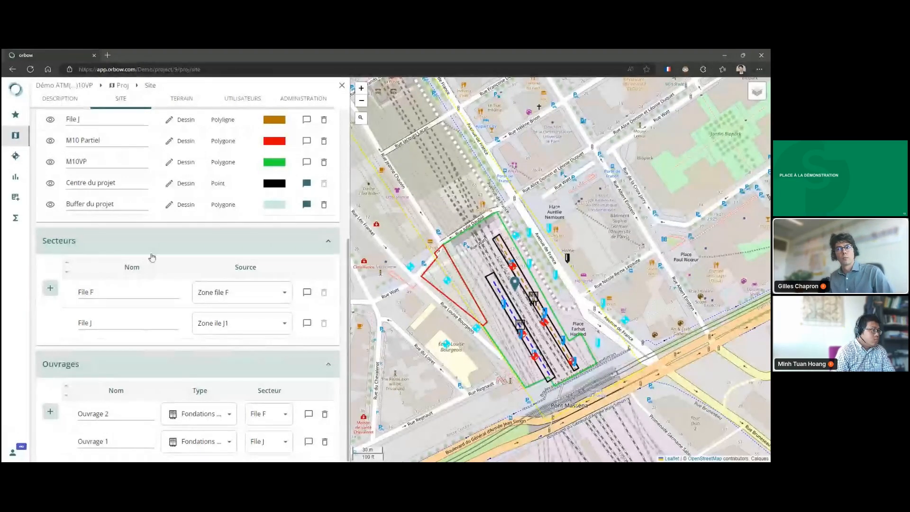
# - Open the Terrain page and examine the harmonised 1/50 000 geological map over the site, hiding the overlay when finished
pyautogui.click(187, 102)
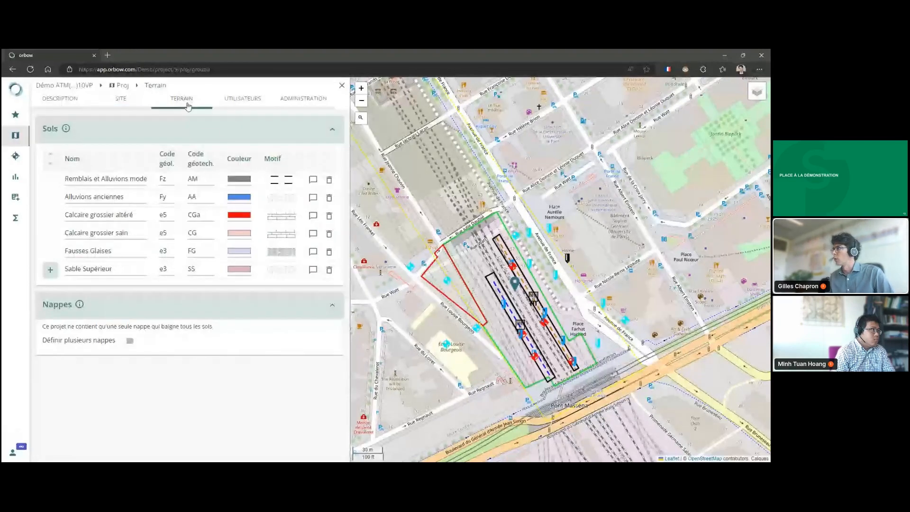
pyautogui.moveTo(758, 93)
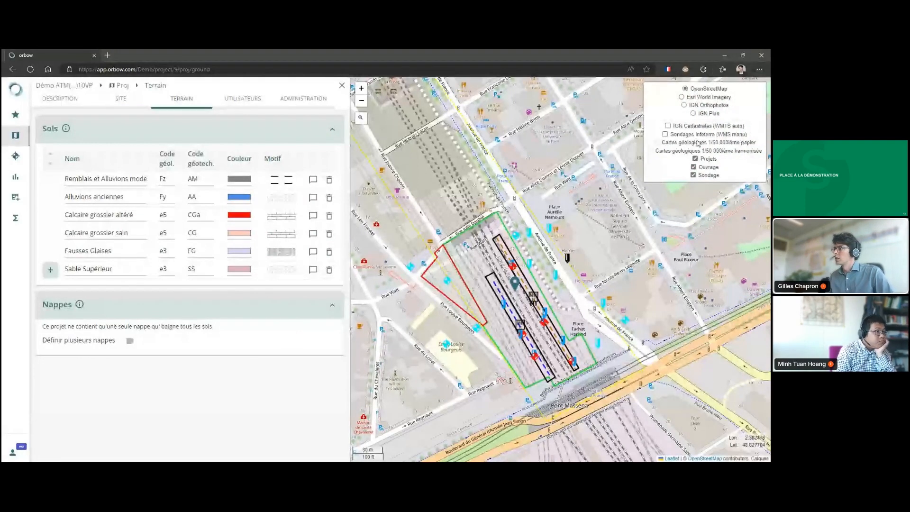
pyautogui.scroll(-1, 642, 226)
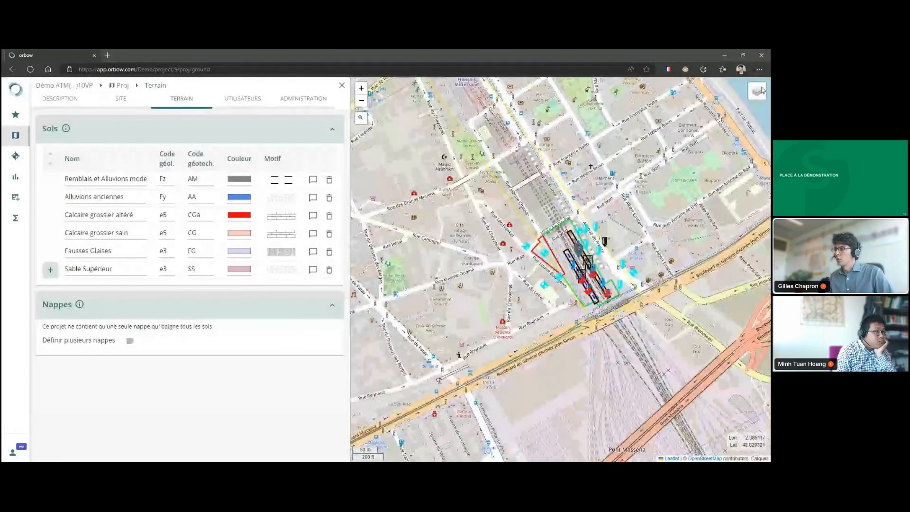
pyautogui.scroll(-1, 573, 269)
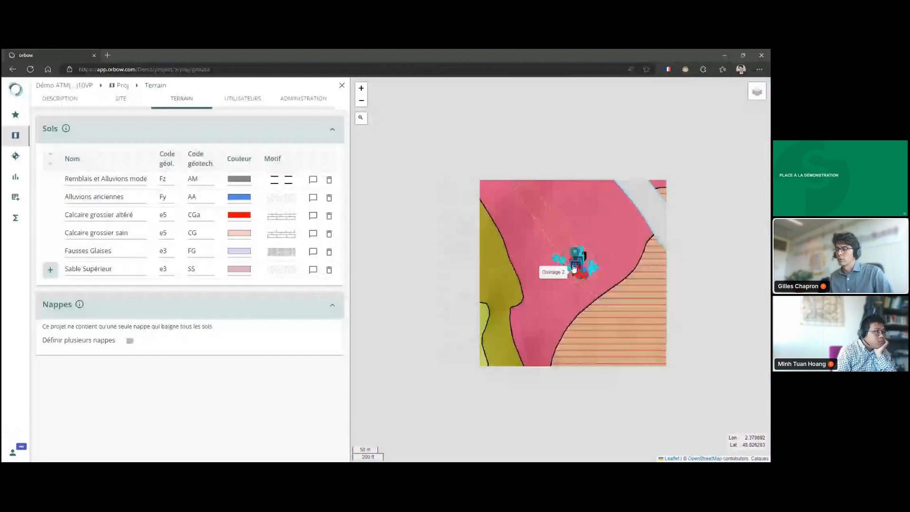
pyautogui.scroll(-1, 573, 268)
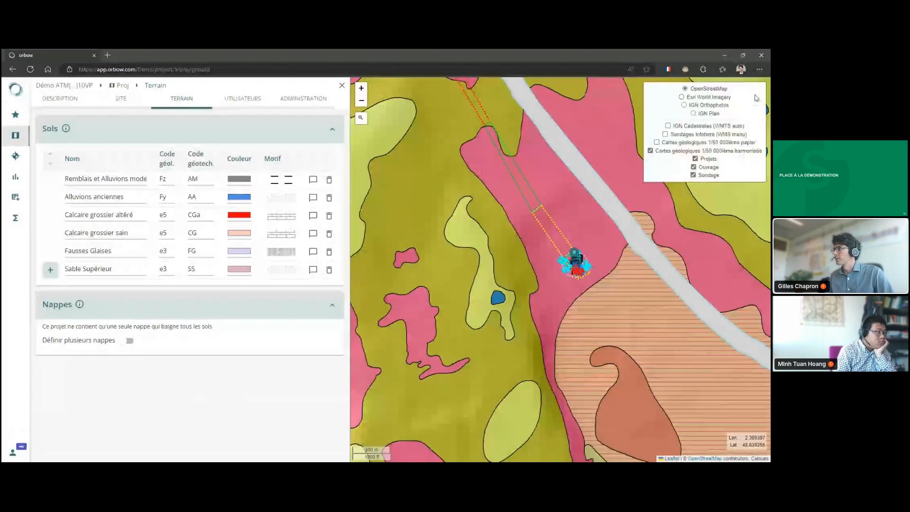
pyautogui.click(676, 152)
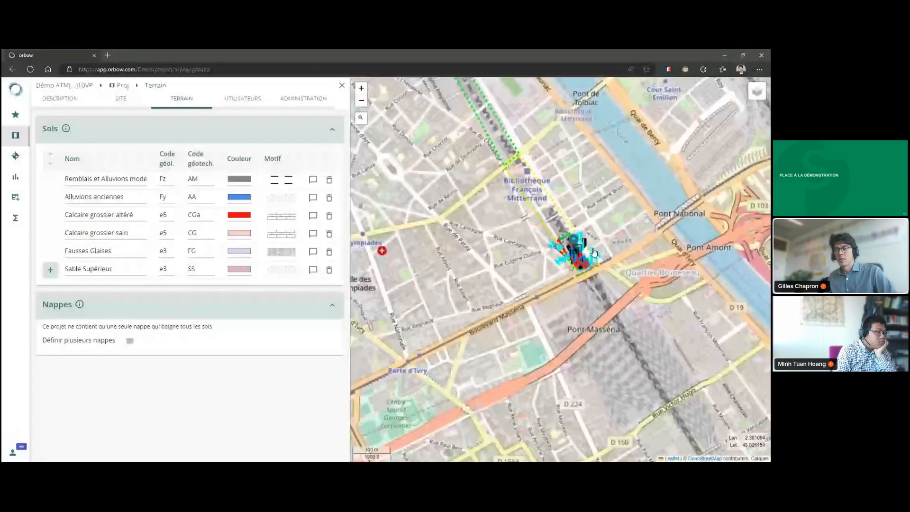
# - Open the project's user list and give the guest in the fourth row Edition rights
pyautogui.scroll(3, 594, 252)
pyautogui.click(240, 98)
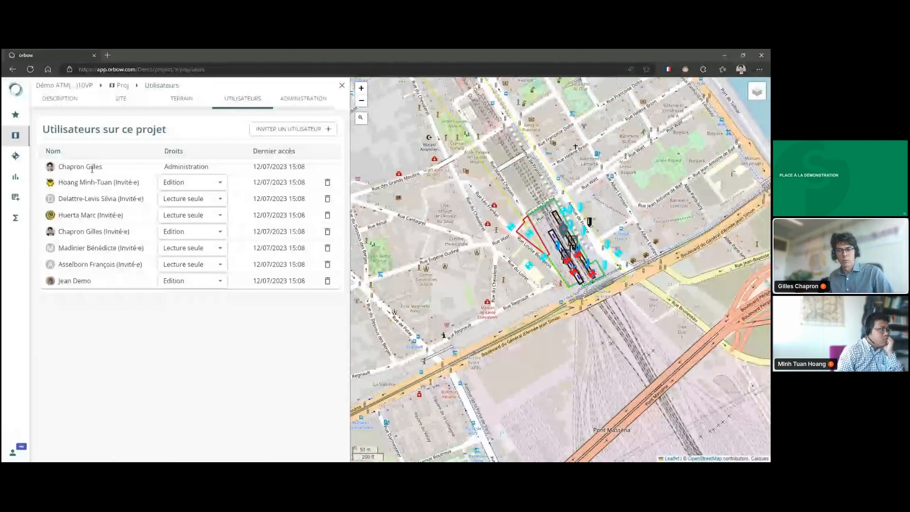
pyautogui.moveTo(124, 215); pyautogui.dragTo(59, 224)
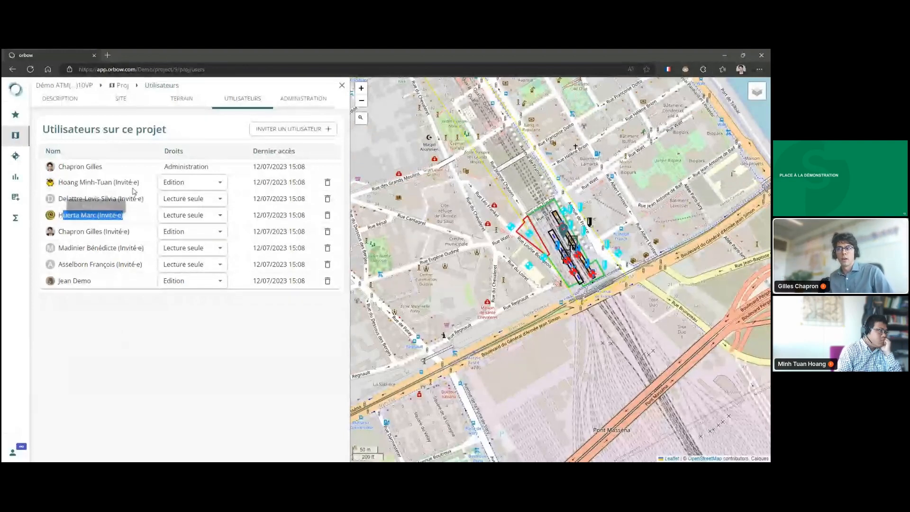
pyautogui.click(133, 222)
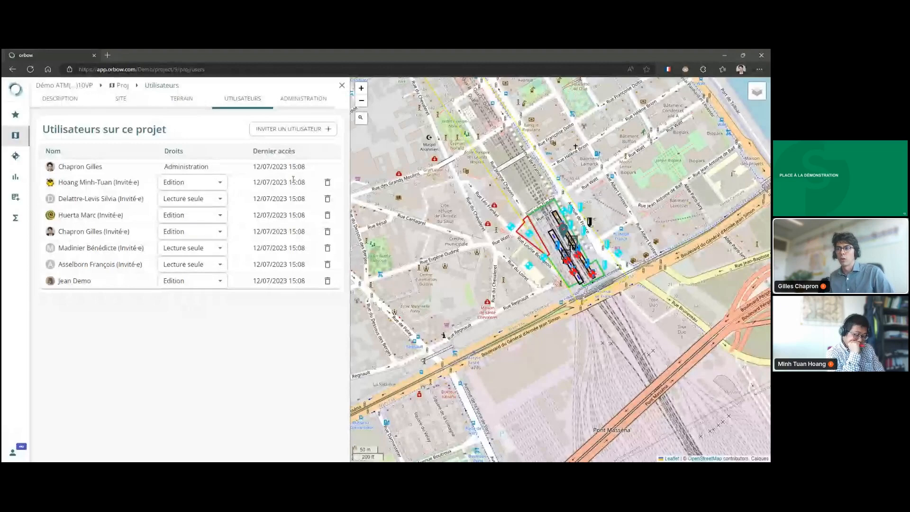
# - Check the confidentiality options on the project's Administration page and return to the project description
pyautogui.click(303, 98)
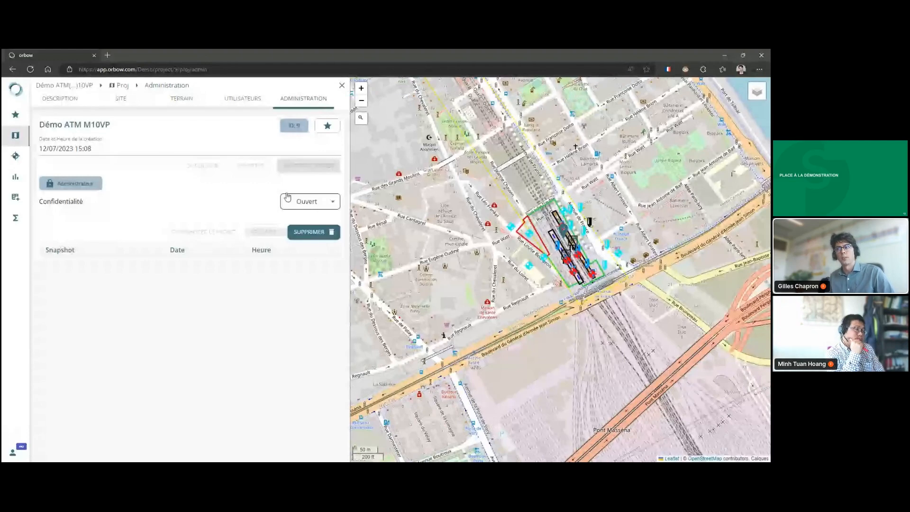
pyautogui.click(308, 209)
pyautogui.click(302, 254)
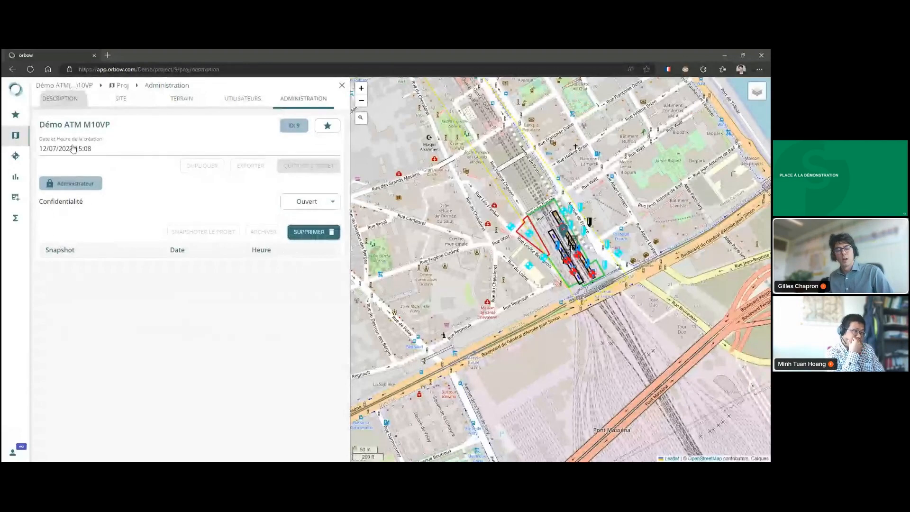
pyautogui.click(65, 100)
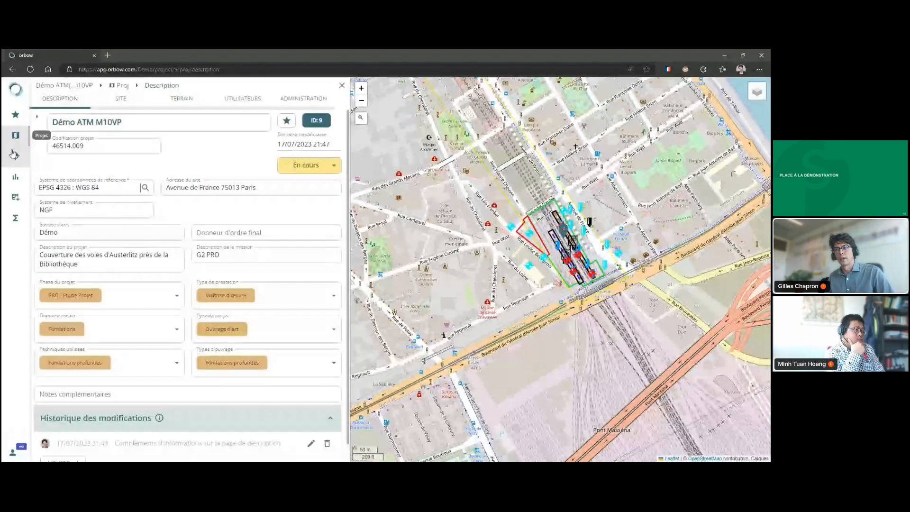
# - Open the project's ground investigation list and review the boreholes with their types and associated data
pyautogui.click(16, 157)
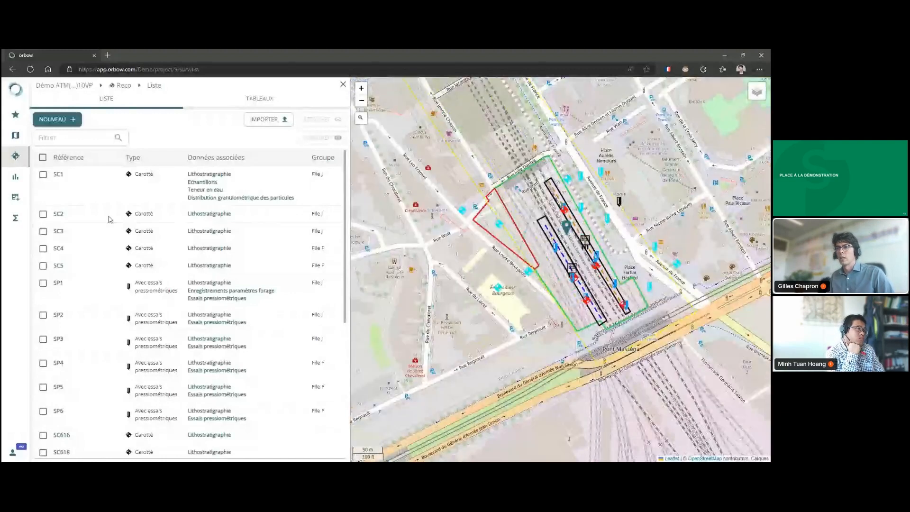
pyautogui.scroll(-5, 110, 219)
pyautogui.scroll(5, 148, 222)
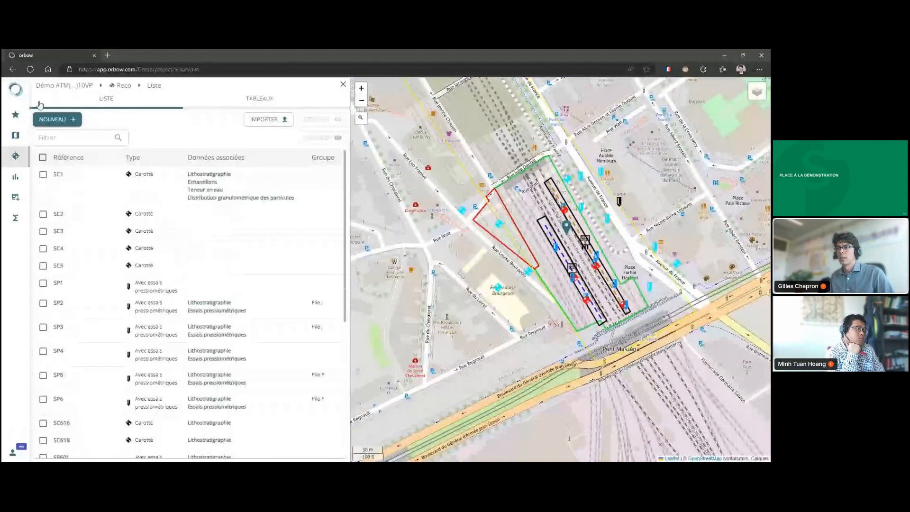
pyautogui.click(70, 120)
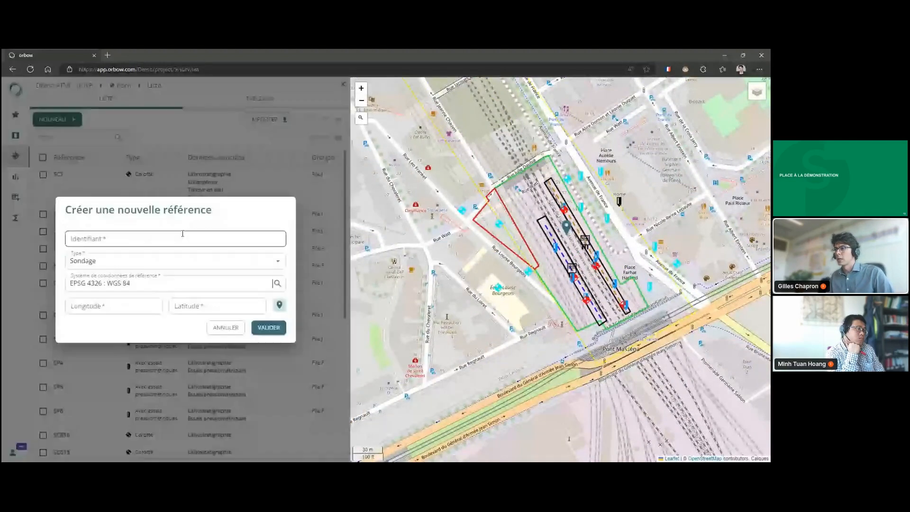
pyautogui.click(182, 234)
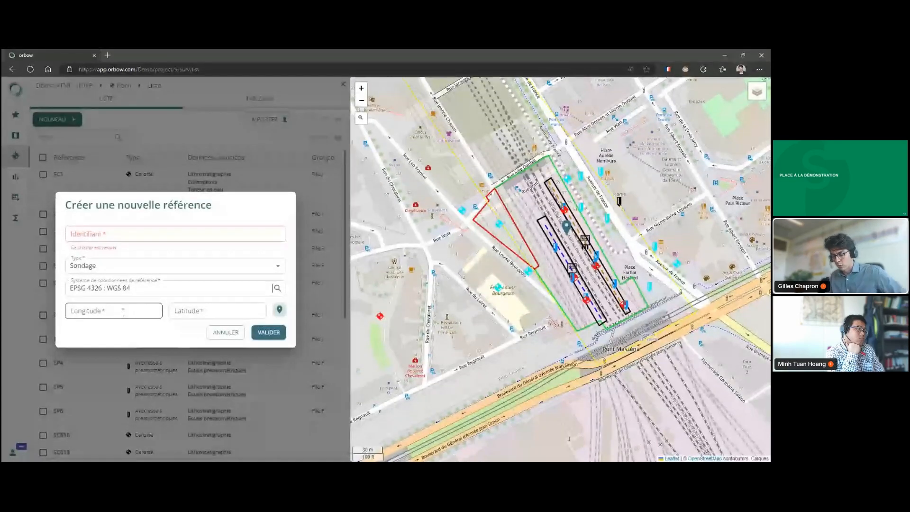
pyautogui.click(122, 312)
pyautogui.click(210, 288)
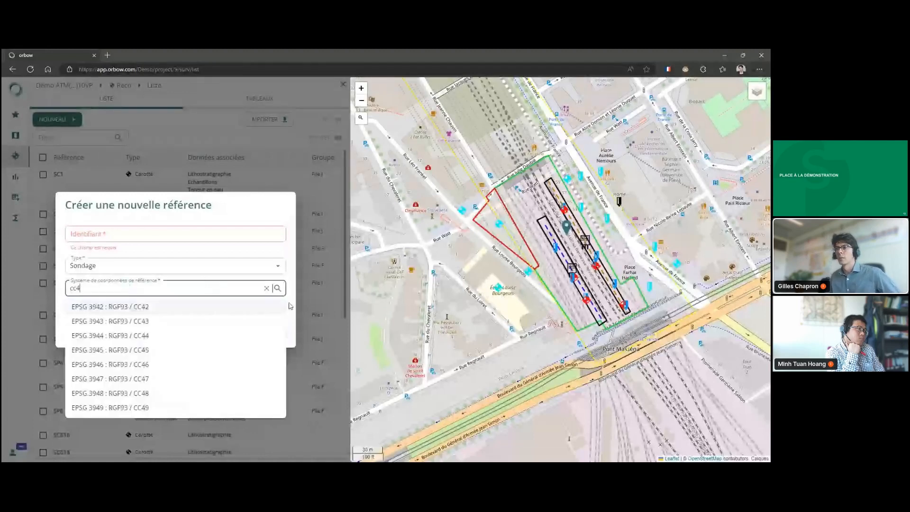
pyautogui.click(291, 314)
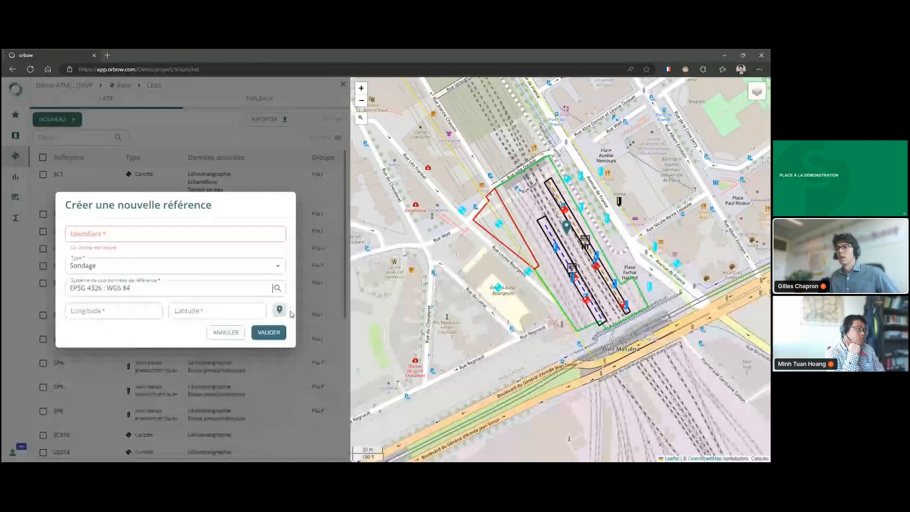
pyautogui.click(226, 332)
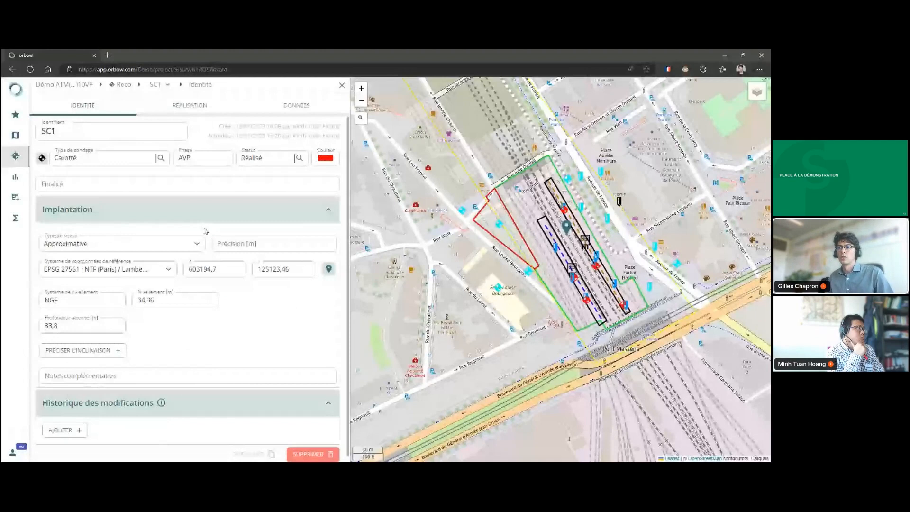
# - Review borehole SC1's available sounding types and the kinds of particular information that can be recorded on its Réalisation page
pyautogui.click(108, 158)
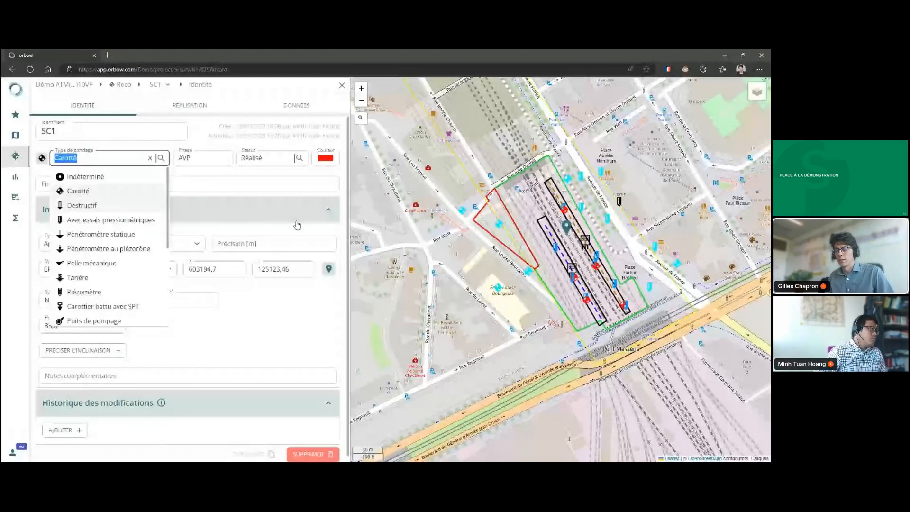
pyautogui.click(353, 274)
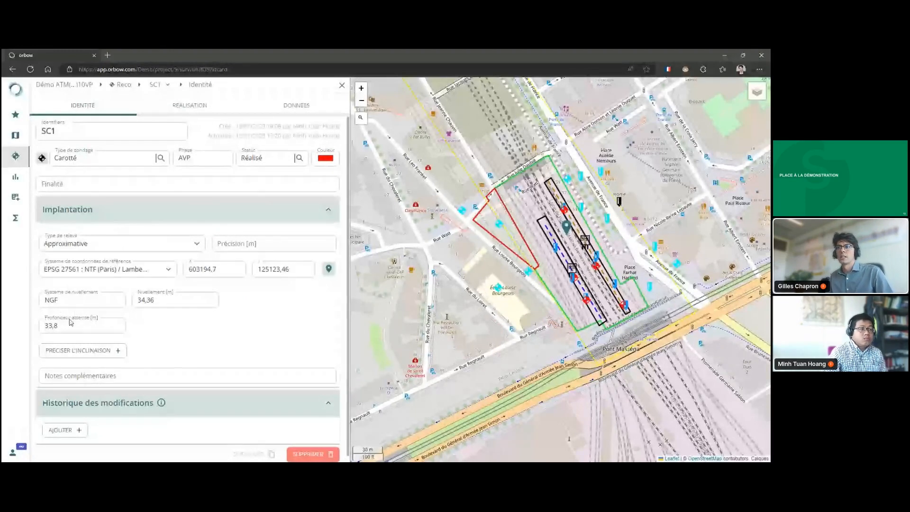
pyautogui.click(203, 112)
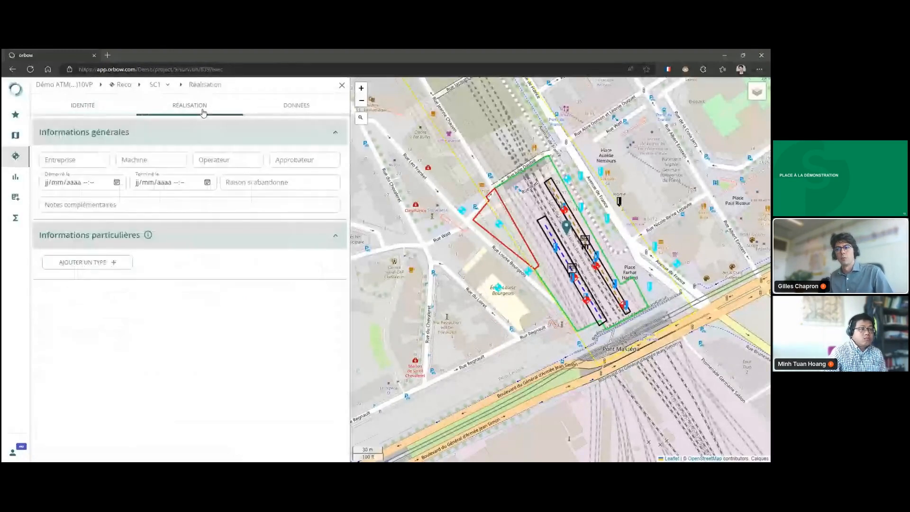
pyautogui.click(100, 263)
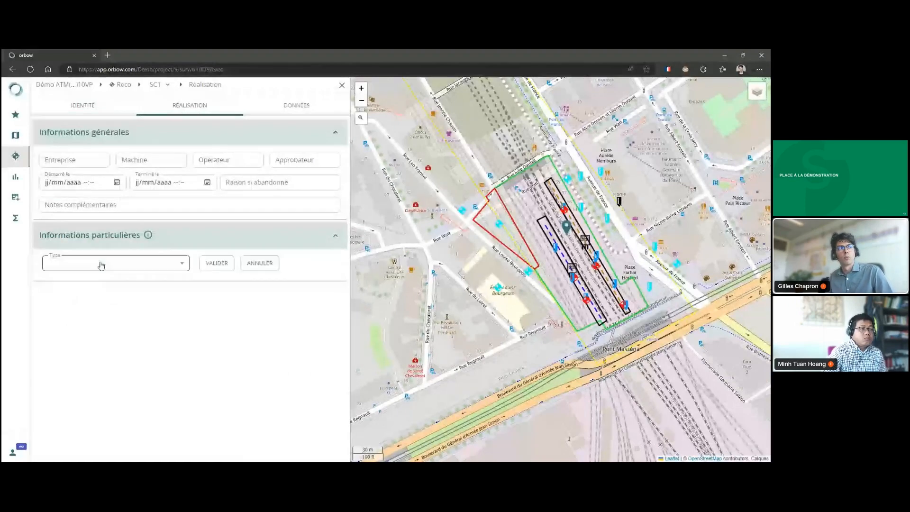
pyautogui.click(103, 265)
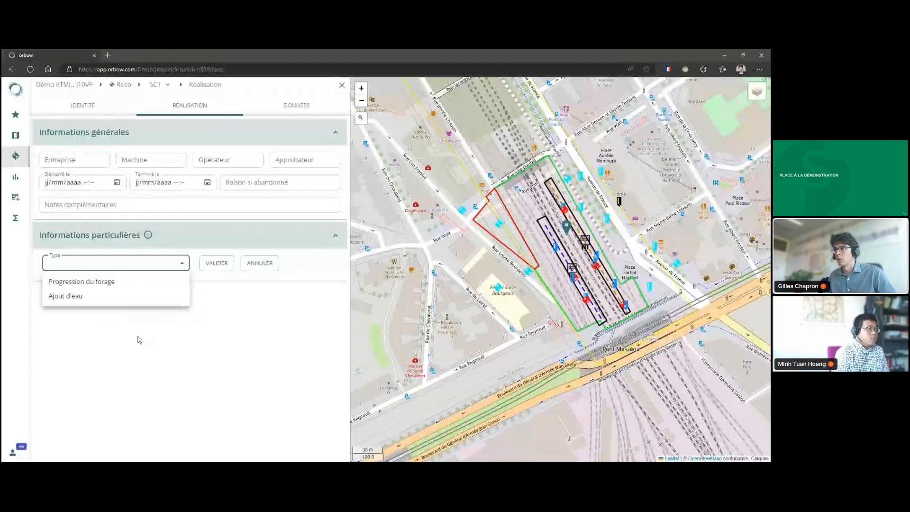
pyautogui.click(144, 358)
# - Open borehole SC1's data and examine the depths, descriptions and geological codes in its Lithostratigraphie record
pyautogui.click(294, 105)
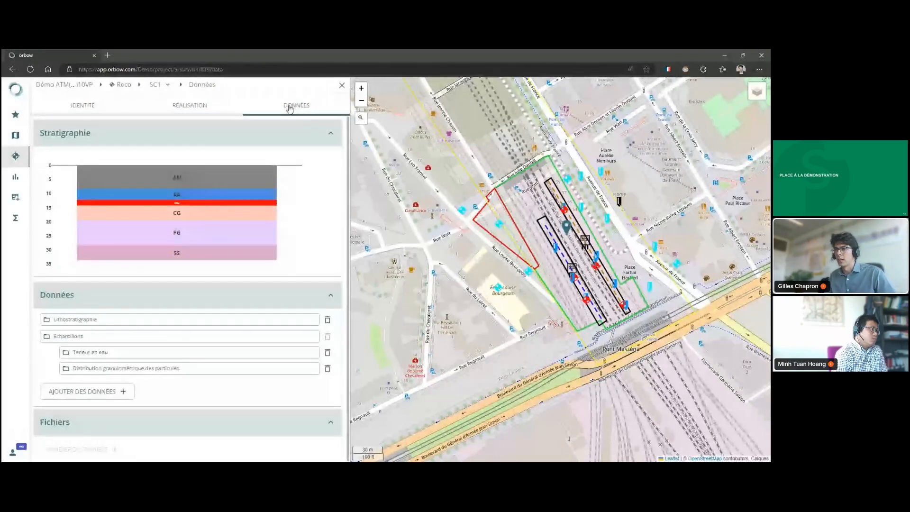
pyautogui.click(258, 319)
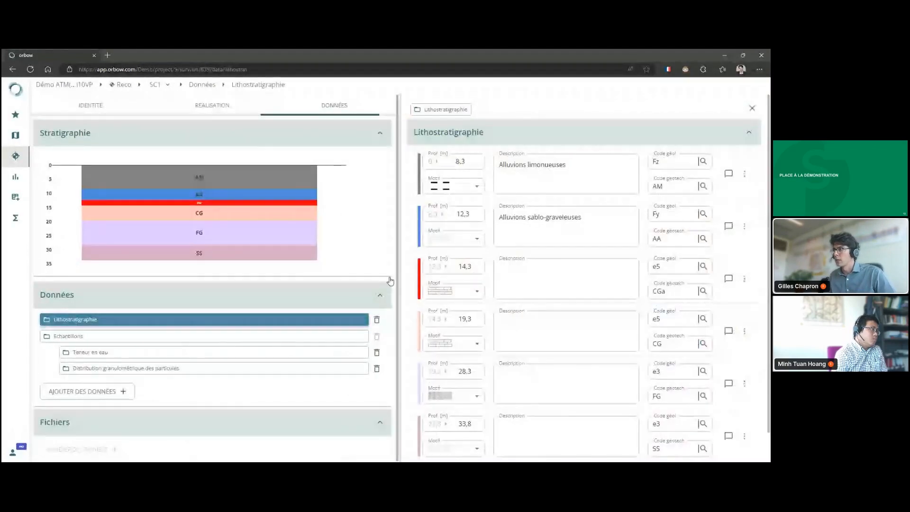
pyautogui.scroll(-1, 542, 208)
pyautogui.scroll(1, 542, 209)
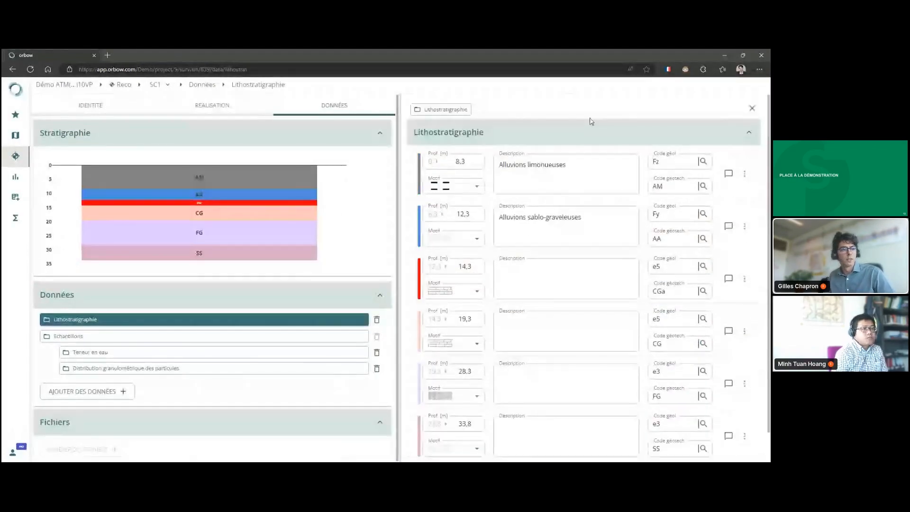
pyautogui.click(528, 236)
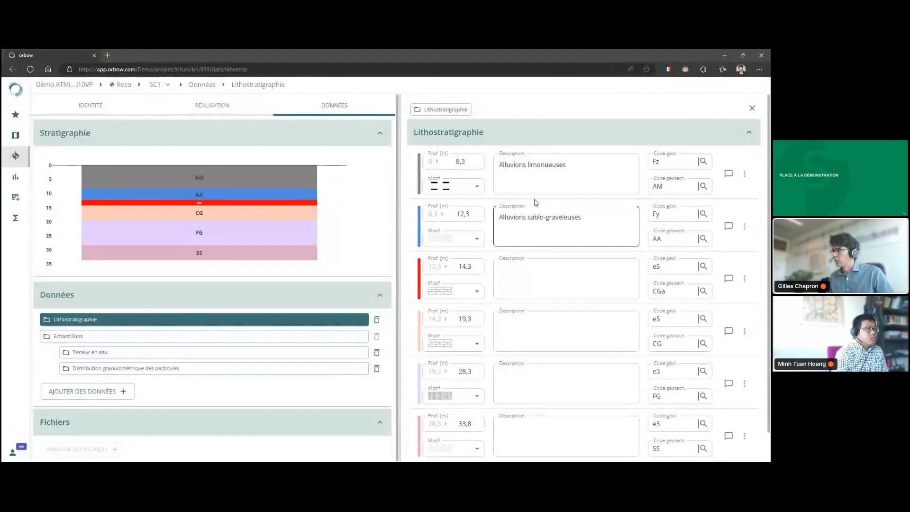
pyautogui.click(669, 163)
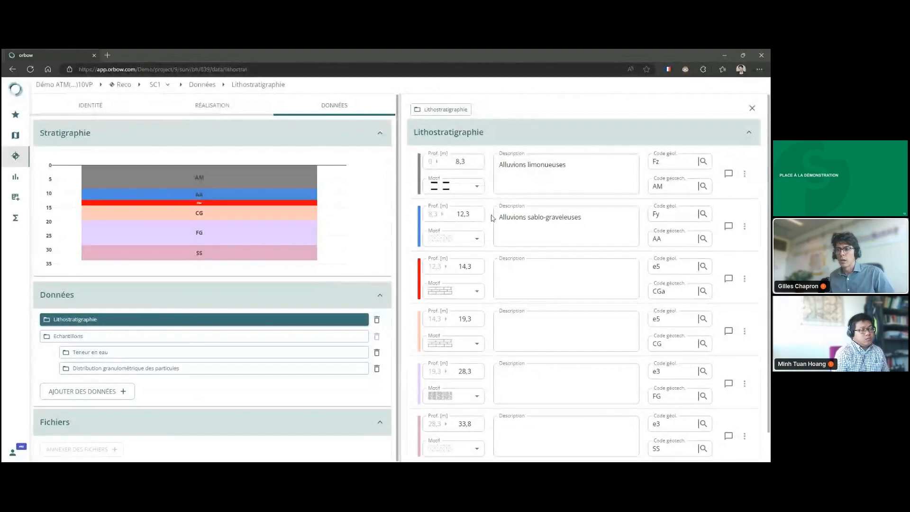
# - Browse the in situ and laboratory data types that can be added to borehole SC1
pyautogui.click(119, 391)
pyautogui.click(160, 391)
pyautogui.scroll(-3, 159, 270)
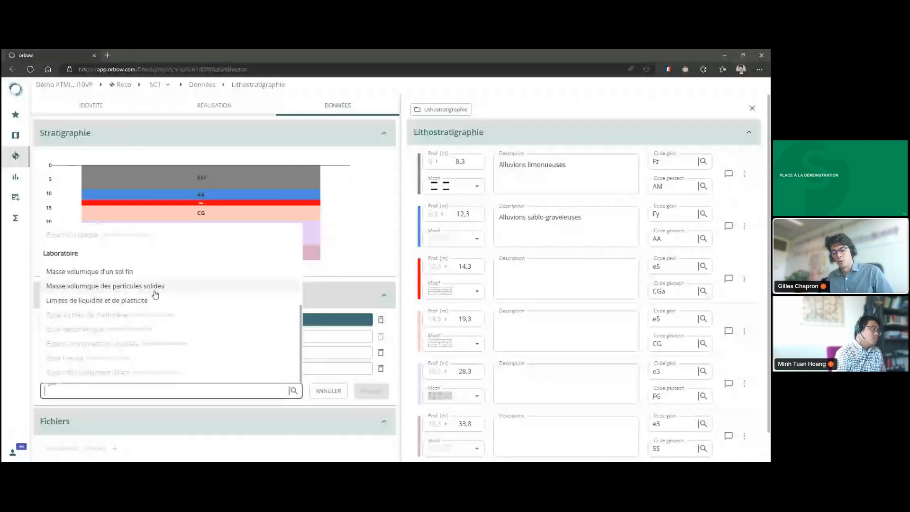
pyautogui.scroll(3, 156, 310)
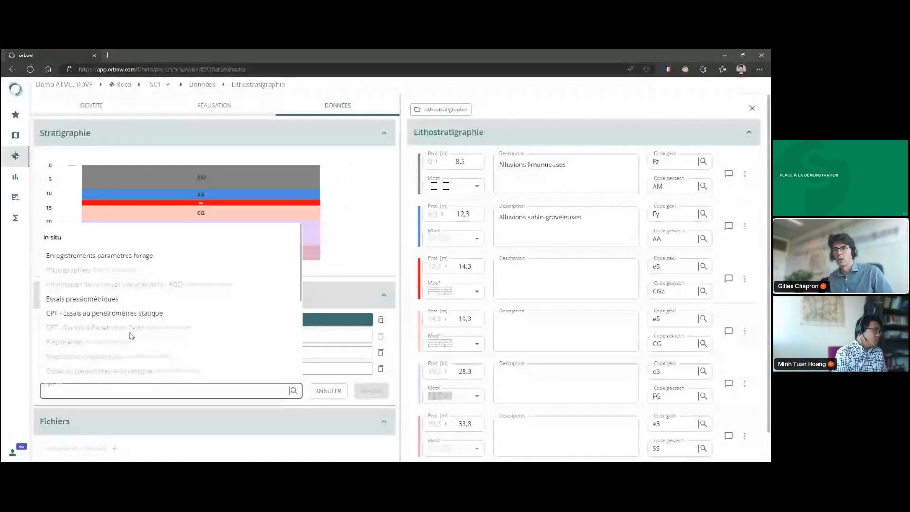
pyautogui.scroll(-3, 148, 334)
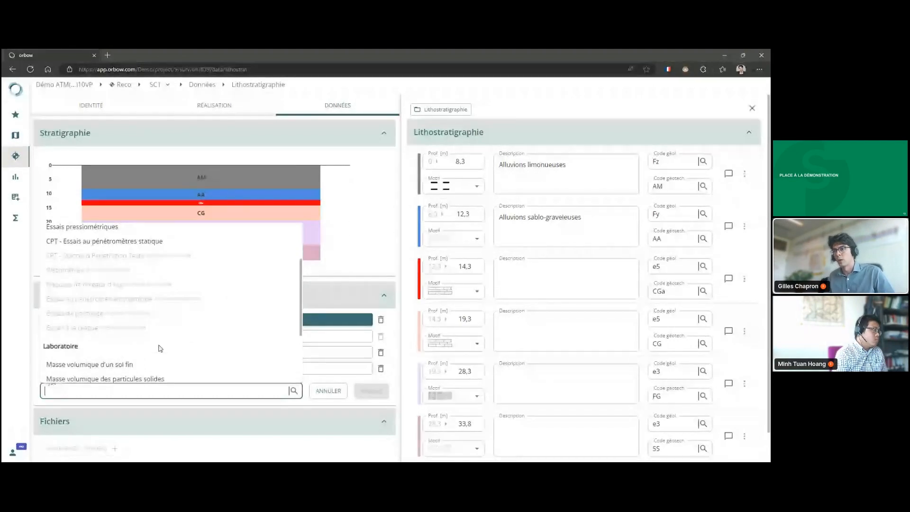
pyautogui.click(142, 392)
# - Examine borehole SC1's samples and the Teneur en eau test carried out on sample EI_1
pyautogui.click(128, 339)
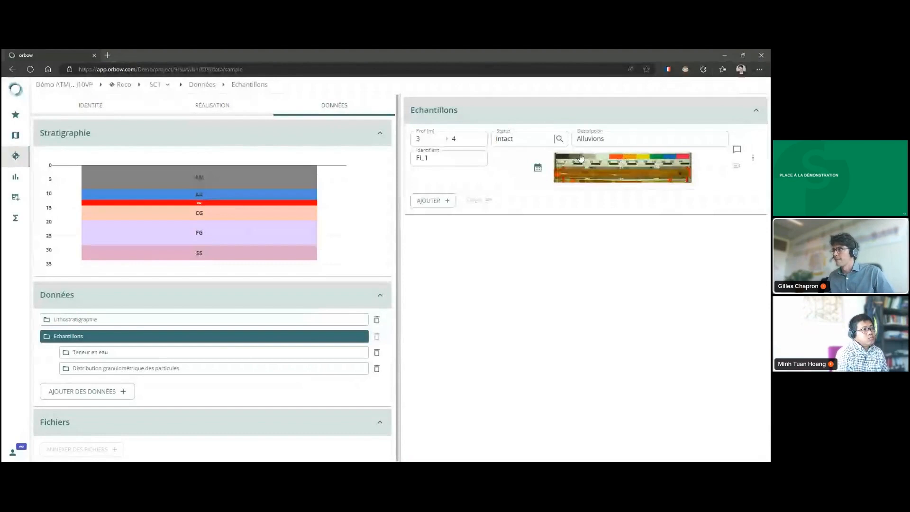
pyautogui.click(134, 357)
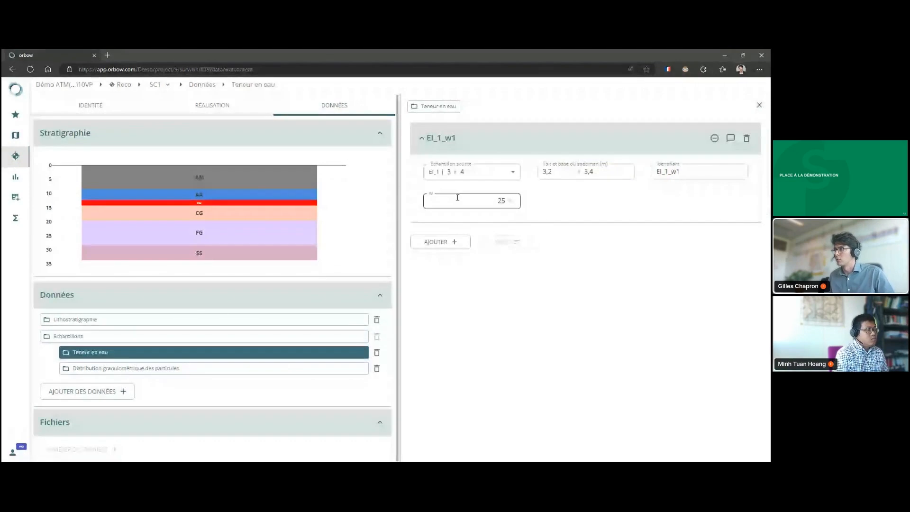
pyautogui.click(489, 201)
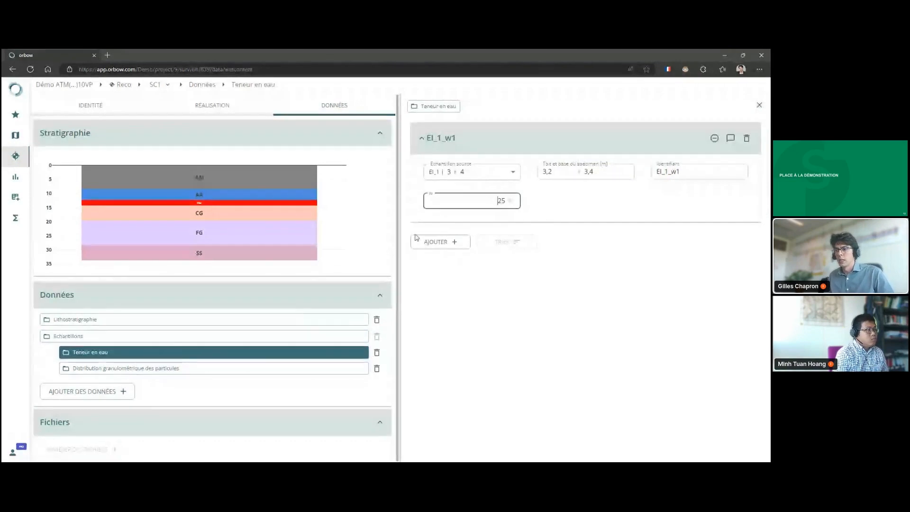
# - Open SC1's particle size distribution, check the specimen's source sample and depths, and display its sieve measurements
pyautogui.click(241, 370)
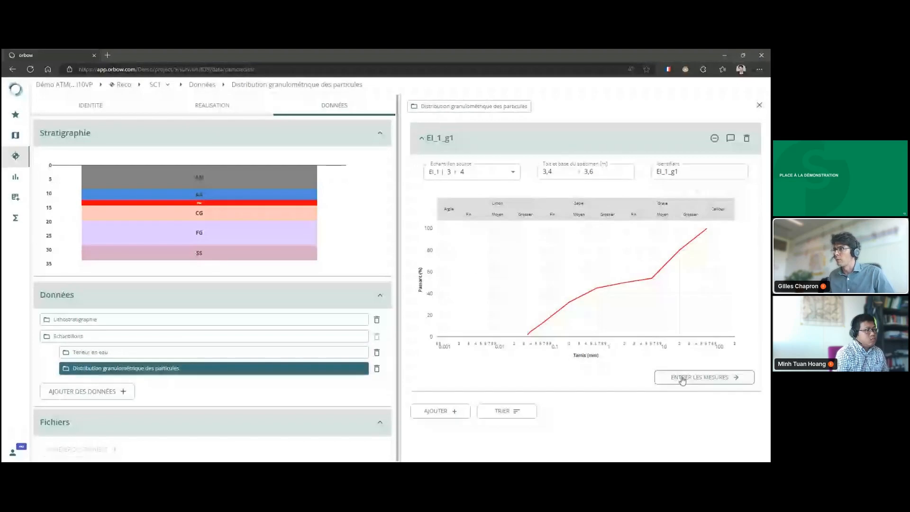
pyautogui.click(482, 171)
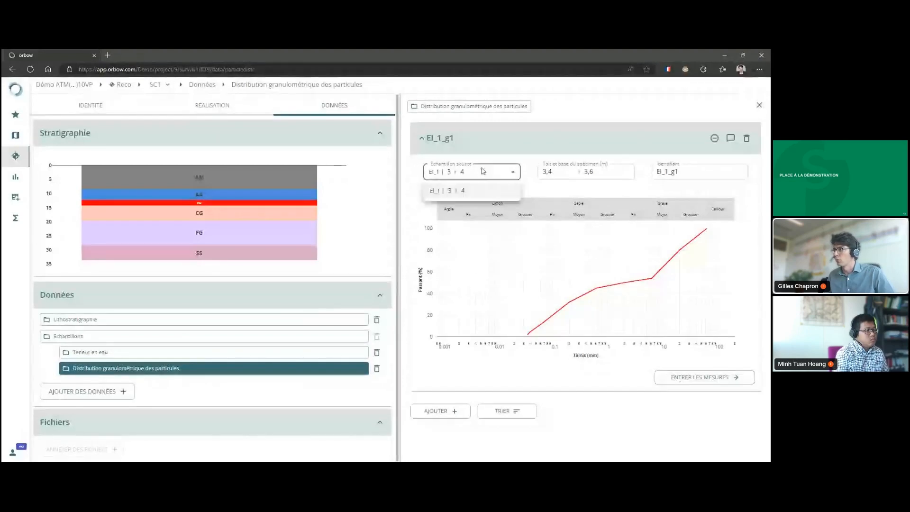
pyautogui.click(549, 171)
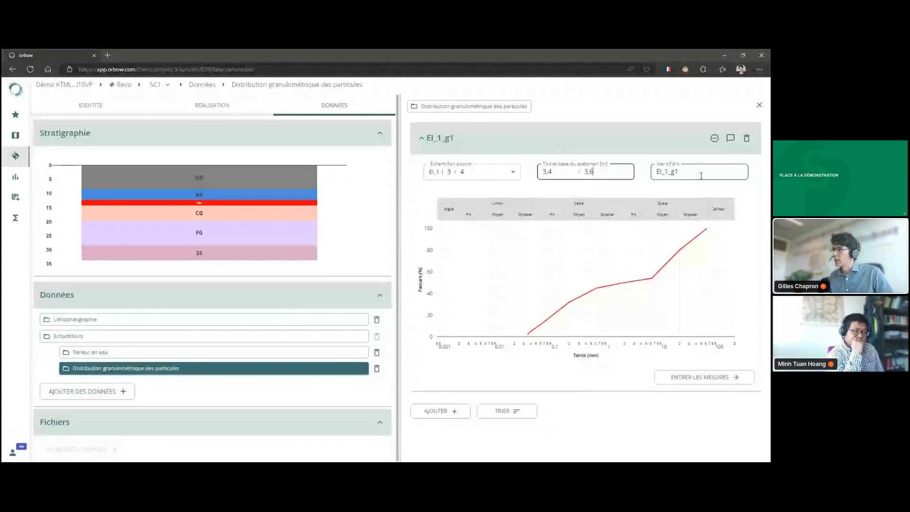
pyautogui.click(717, 377)
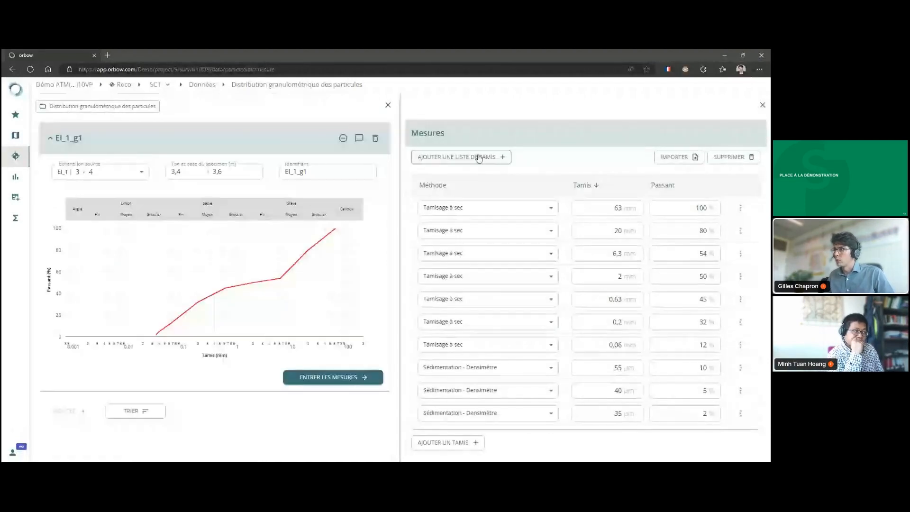
# - Check the method and list options for adding a sieve list to the measurements, leaving without adding one
pyautogui.click(462, 157)
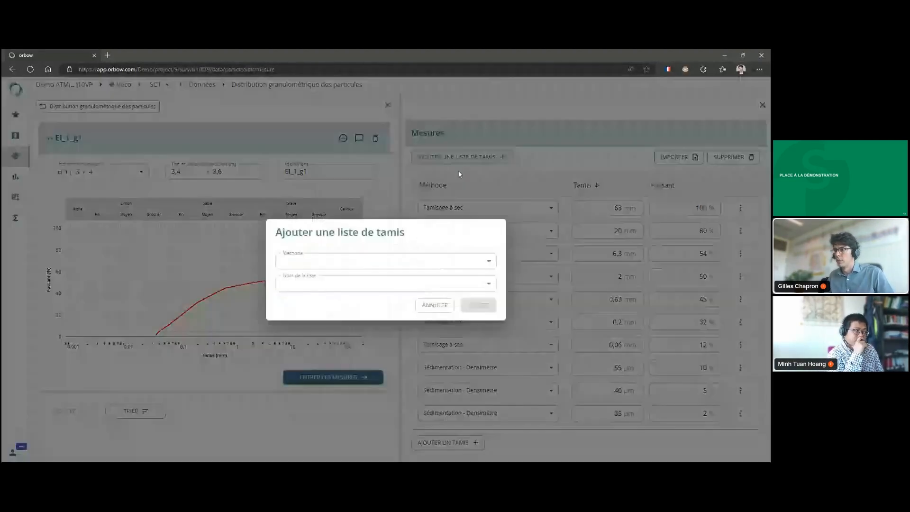
pyautogui.click(400, 261)
pyautogui.click(450, 305)
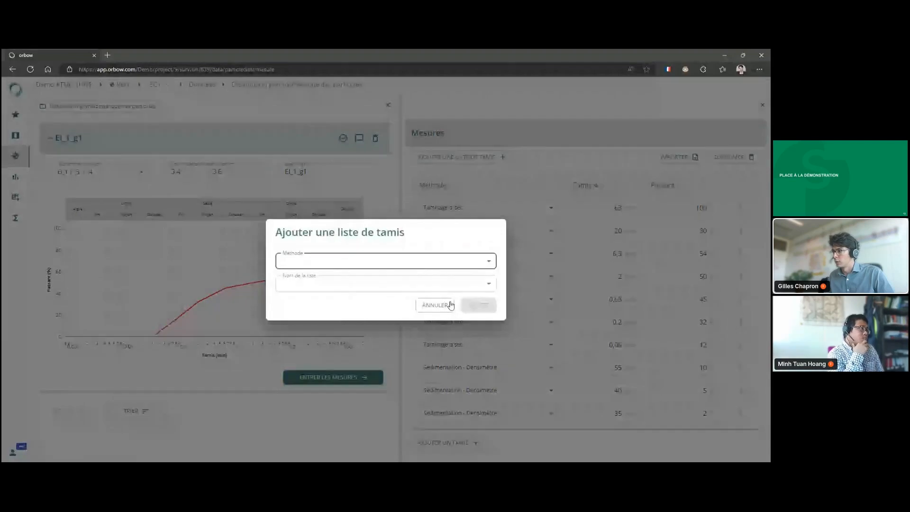
pyautogui.click(450, 305)
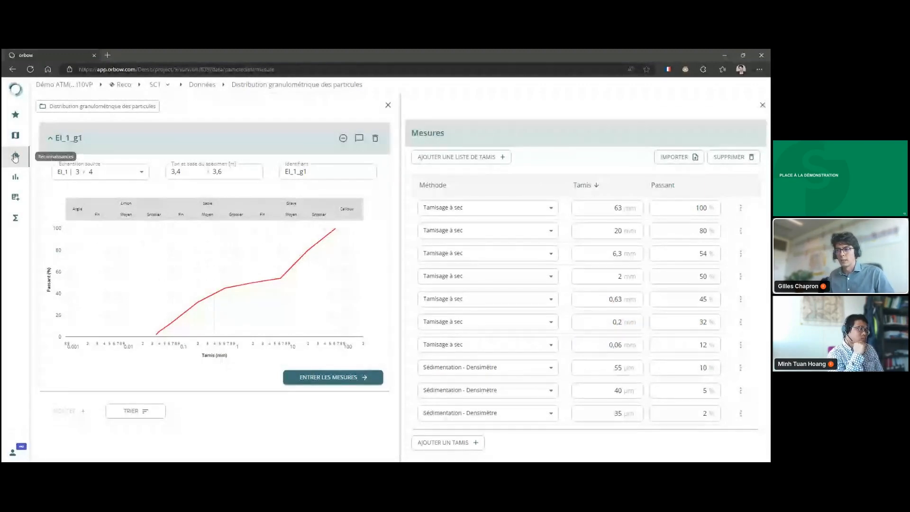
# - Return to the ground investigation list and examine the drilling parameter recordings of borehole SP1
pyautogui.click(15, 156)
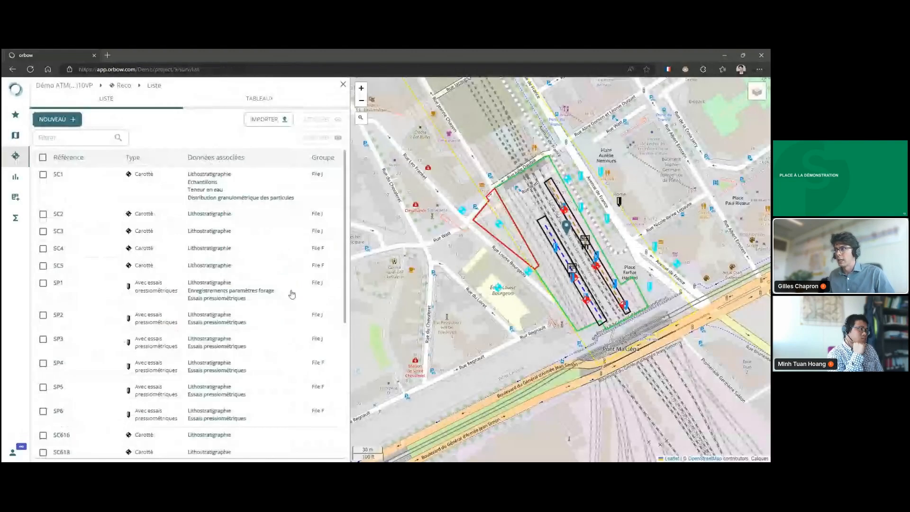
pyautogui.click(265, 291)
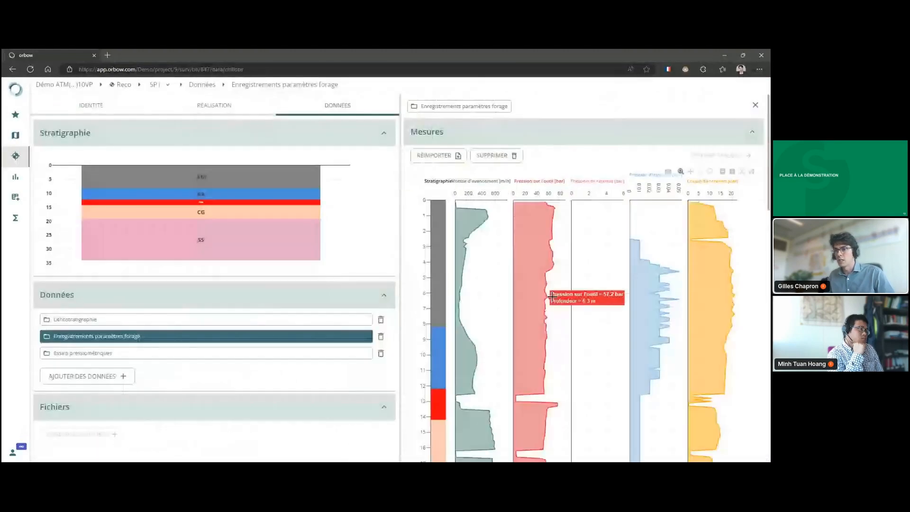
pyautogui.scroll(-1, 544, 295)
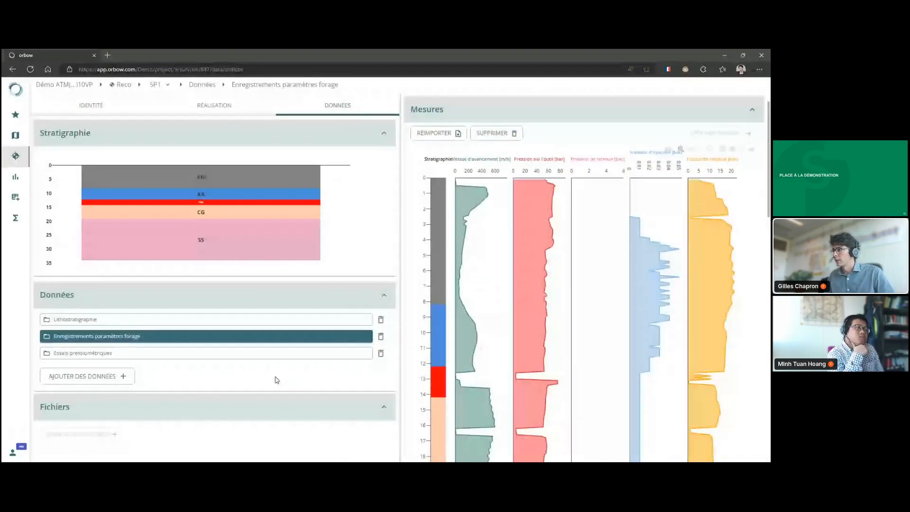
# - Open borehole SP1's pressuremeter test results and examine their graph over the full depth
pyautogui.click(275, 353)
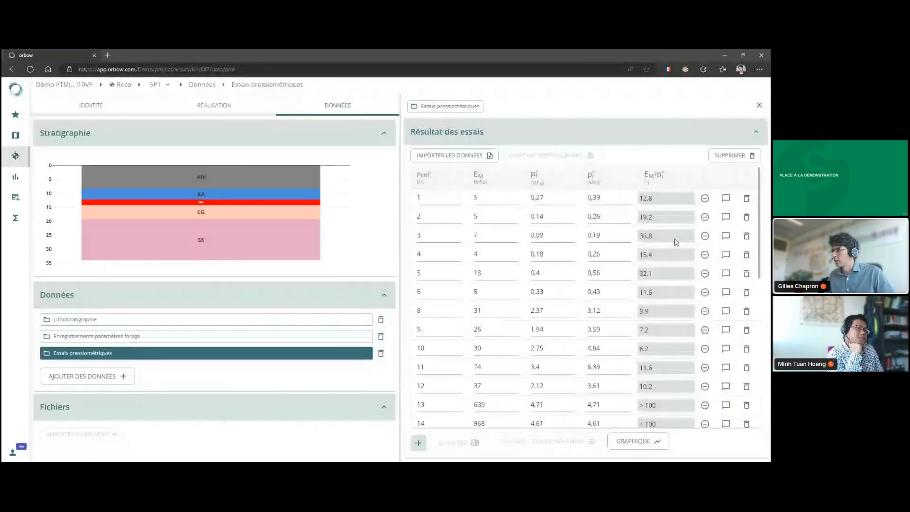
pyautogui.click(637, 445)
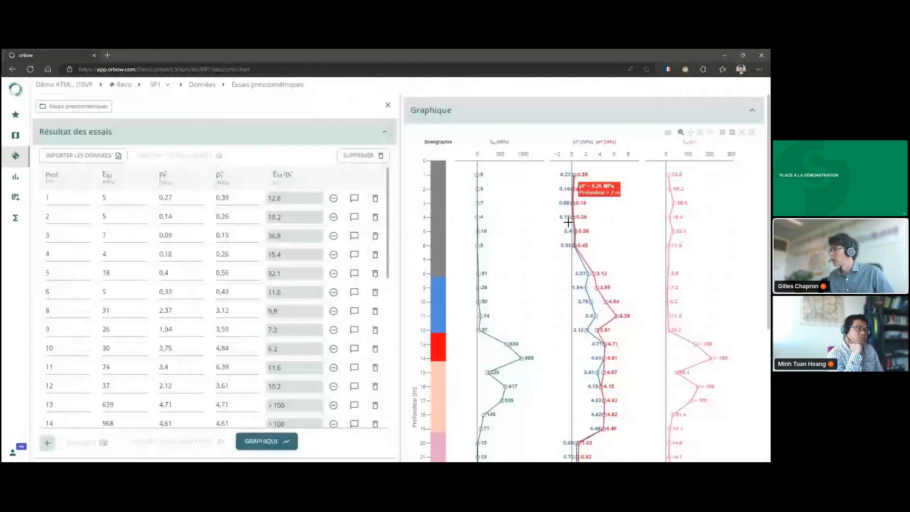
pyautogui.scroll(-4, 574, 359)
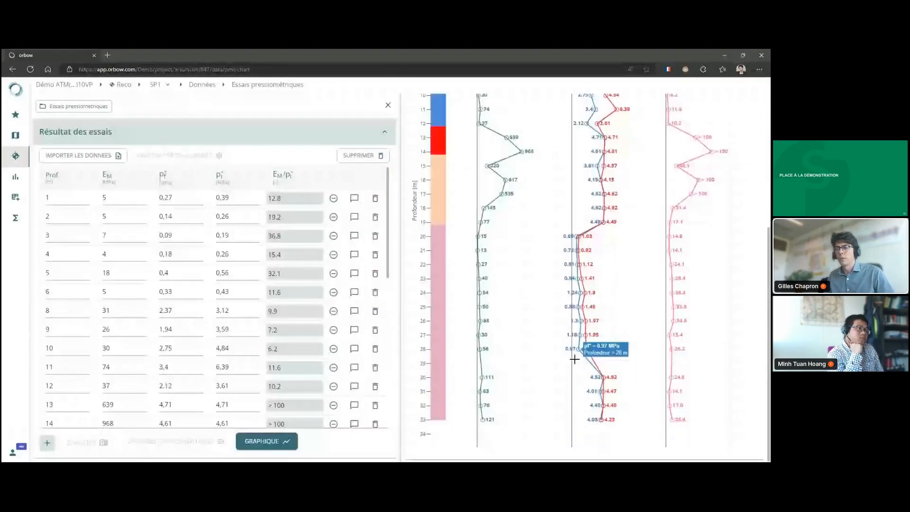
pyautogui.scroll(4, 574, 359)
# - Return to the ground investigation list and open the pressuremeter tests of borehole SP2
pyautogui.click(15, 155)
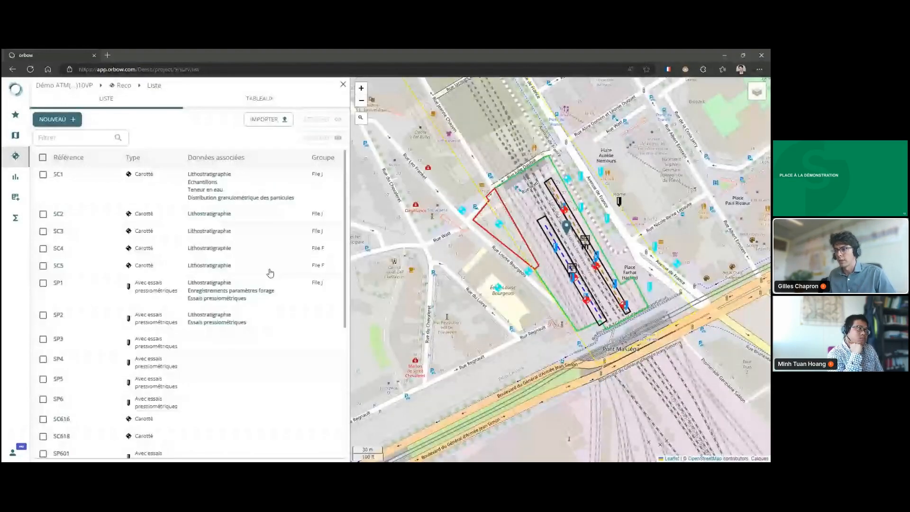
pyautogui.moveTo(345, 236); pyautogui.dragTo(346, 168)
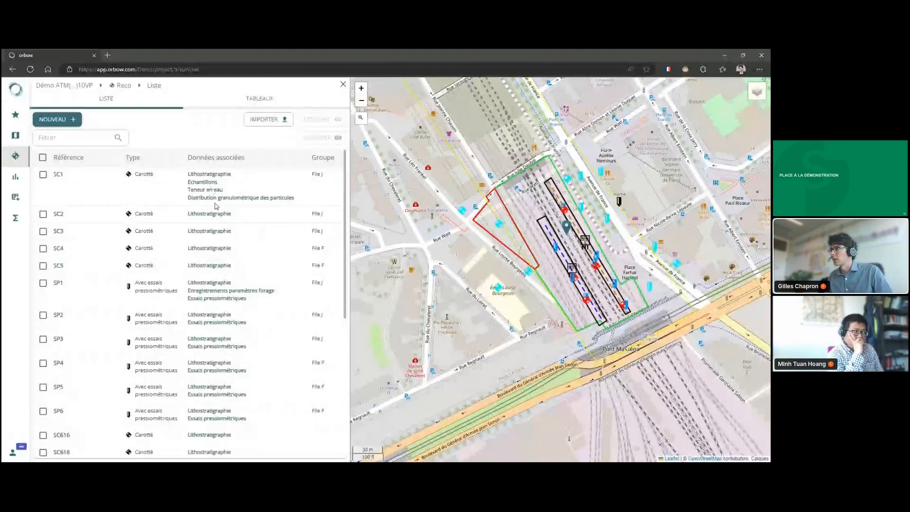
pyautogui.click(208, 323)
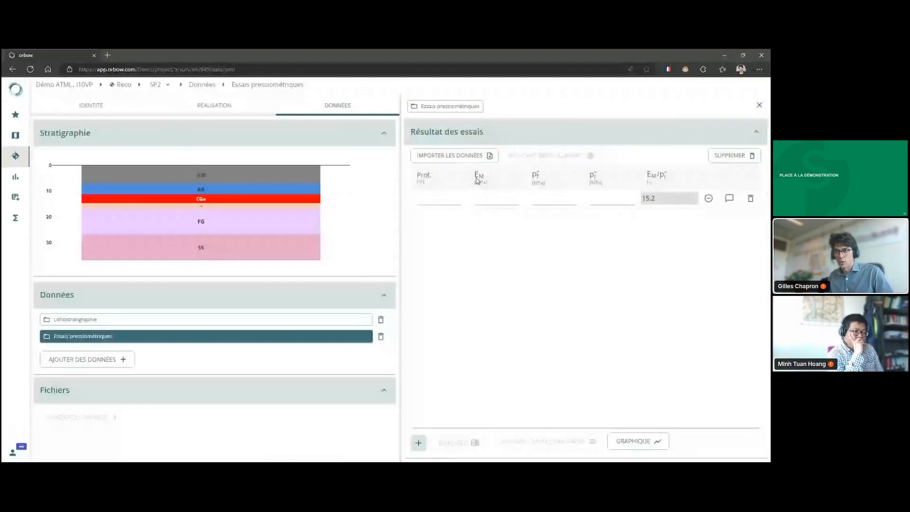
# - Check the CSV import options for borehole SP2's pressuremeter results, cancelling without choosing a file
pyautogui.click(472, 156)
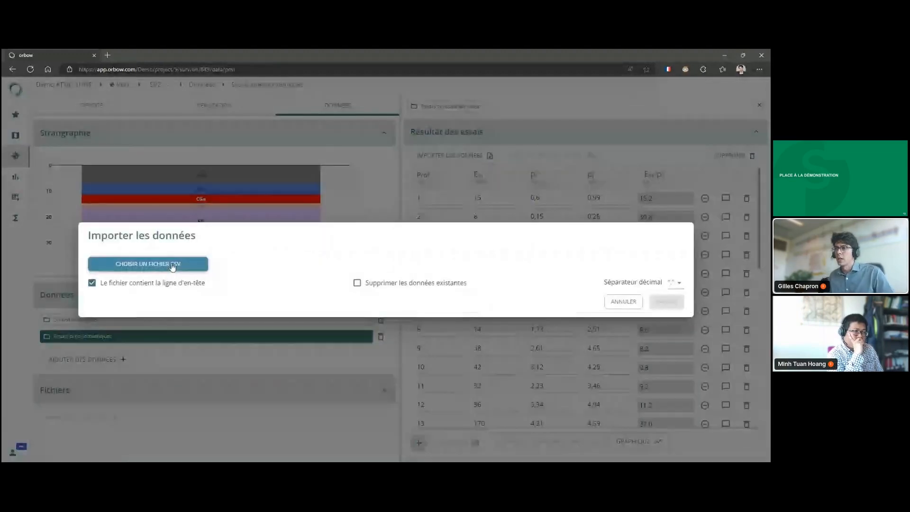
pyautogui.click(173, 267)
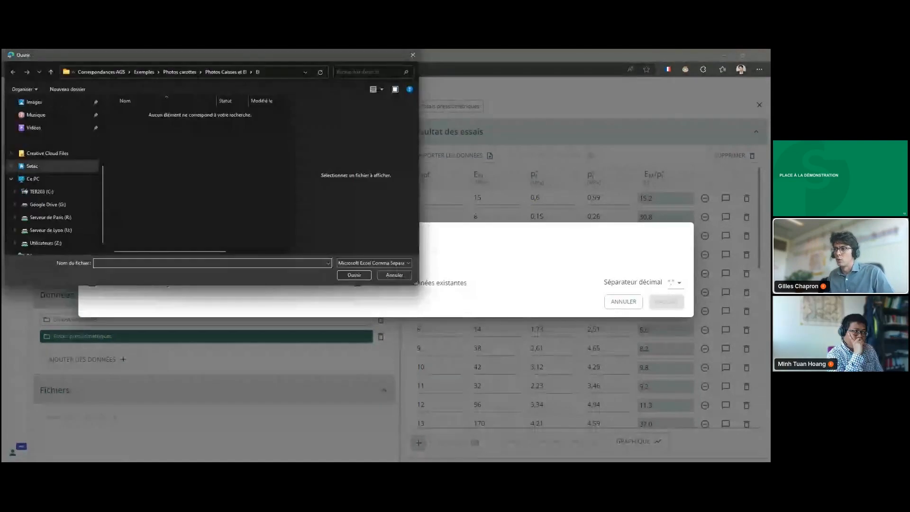
pyautogui.click(393, 274)
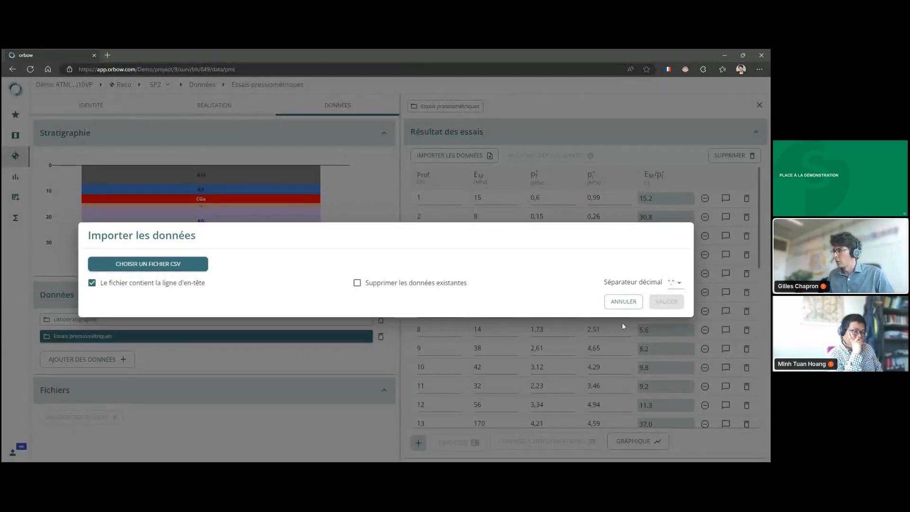
pyautogui.click(622, 302)
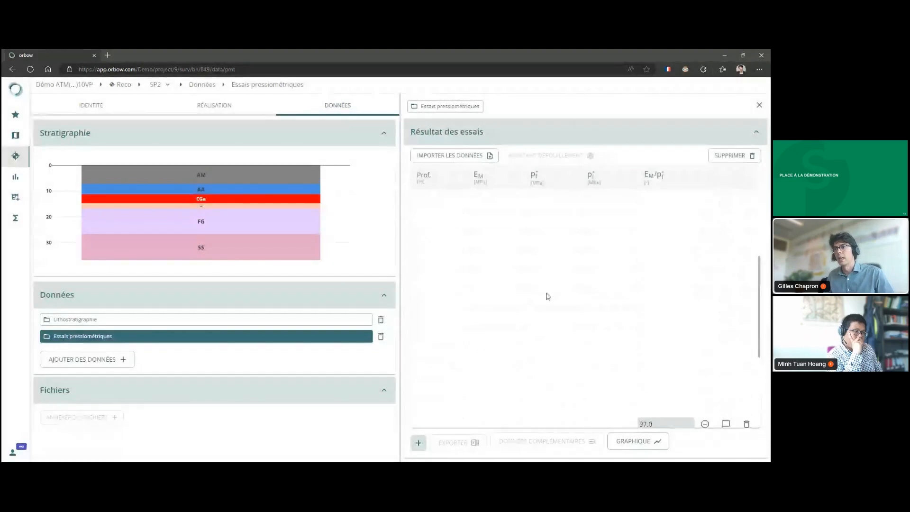
# - Return to the ground investigations, open the tables view and browse the full list of available data tables
pyautogui.click(124, 85)
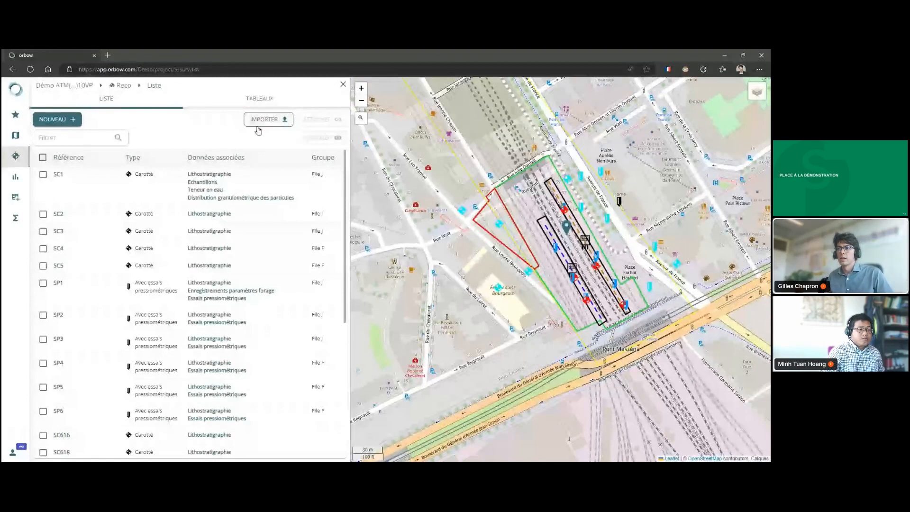
pyautogui.click(262, 100)
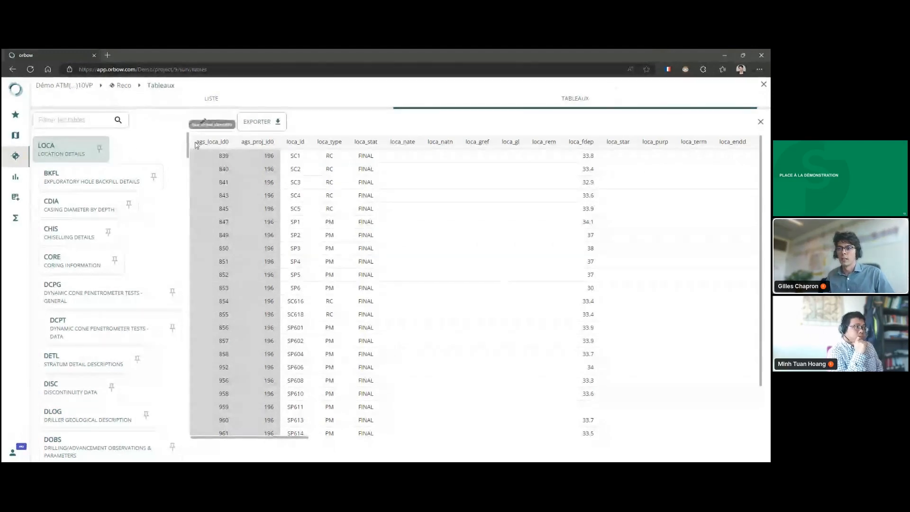
pyautogui.scroll(-2, 147, 219)
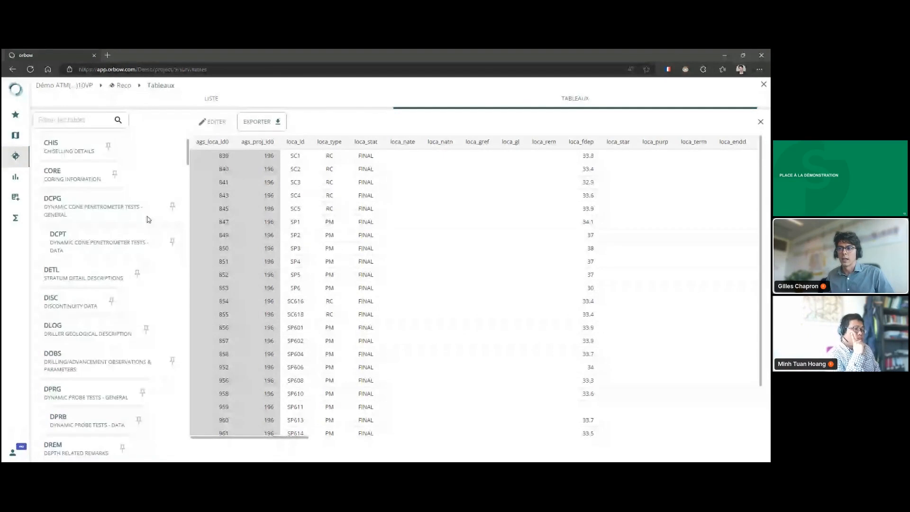
pyautogui.scroll(-5, 148, 219)
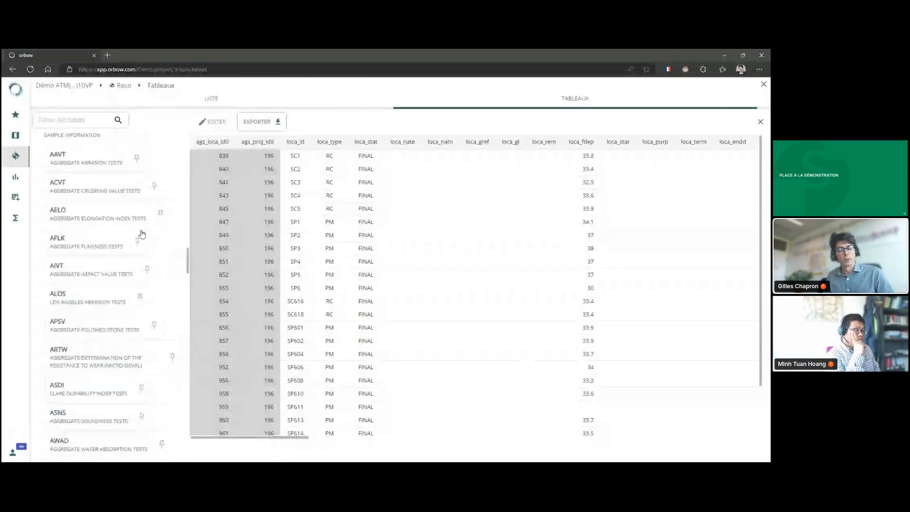
pyautogui.scroll(4, 142, 233)
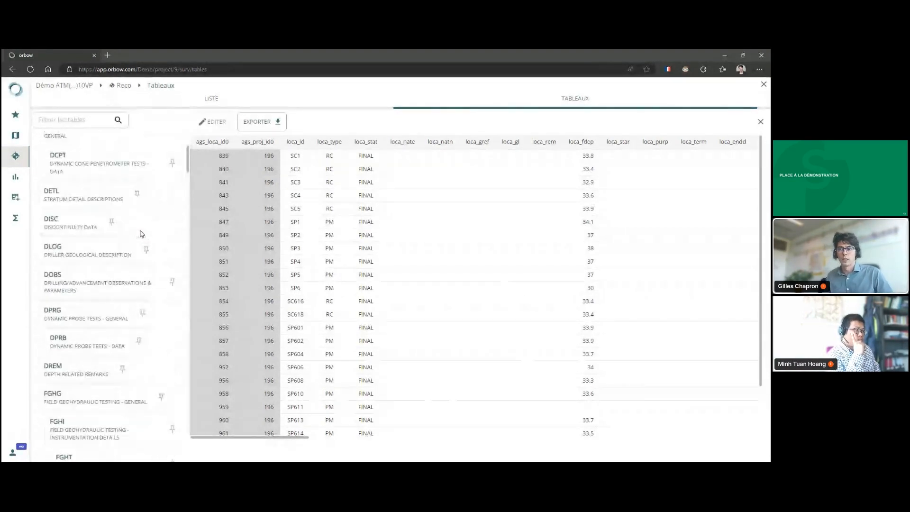
pyautogui.scroll(3, 142, 233)
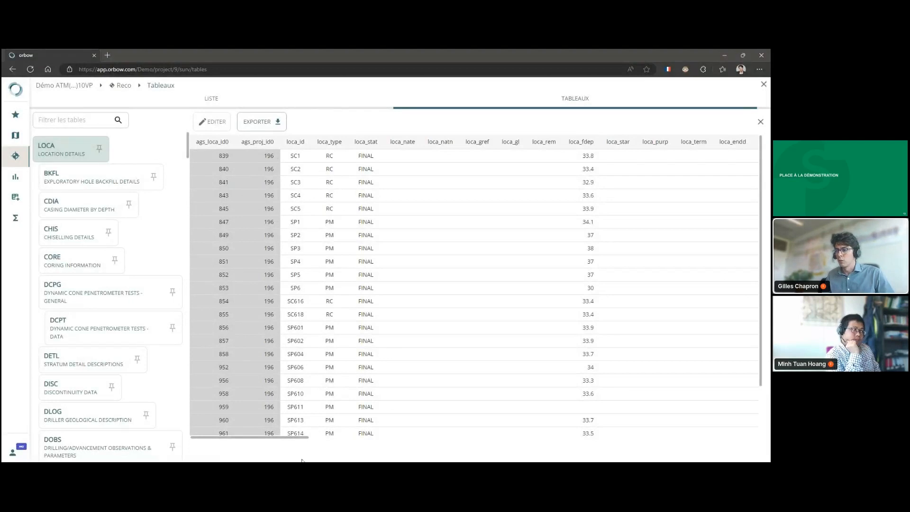
# - Examine the columns of the LOCA location details table across its full width
pyautogui.moveTo(300, 439); pyautogui.dragTo(264, 433)
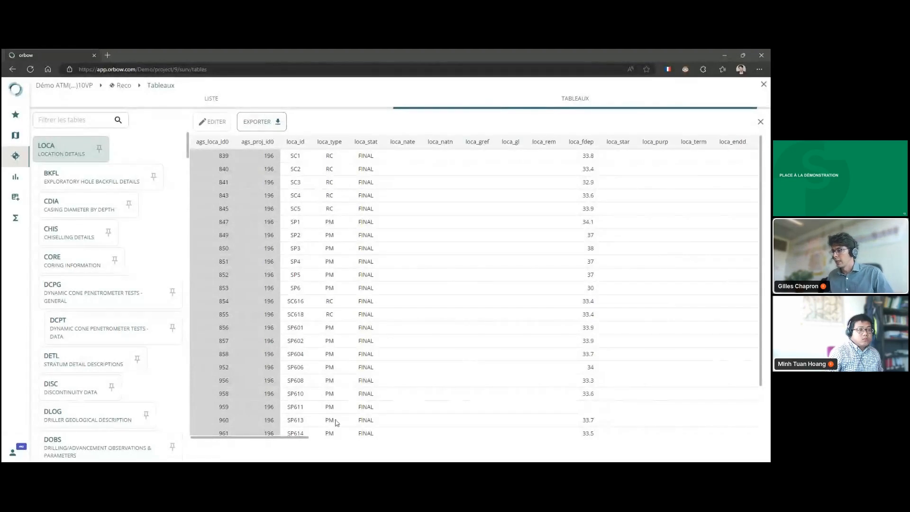
pyautogui.moveTo(297, 439); pyautogui.dragTo(177, 276)
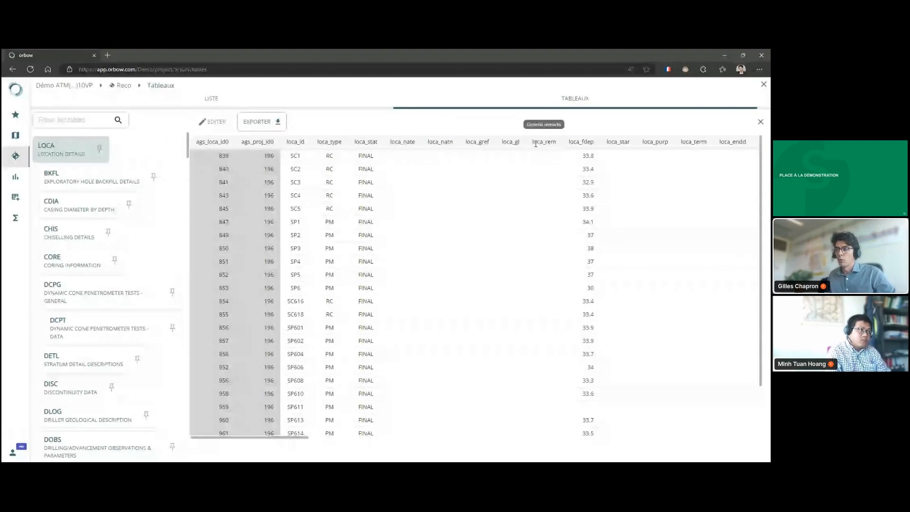
pyautogui.moveTo(295, 442); pyautogui.dragTo(731, 453)
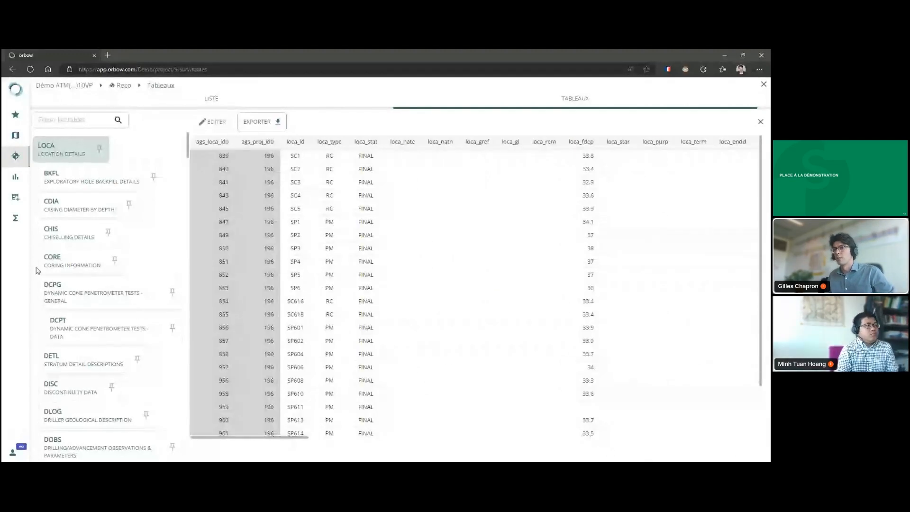
# - Return to the ground investigation list, open the decision support tools and examine the modules that can be added to Cas d'étude
pyautogui.click(22, 168)
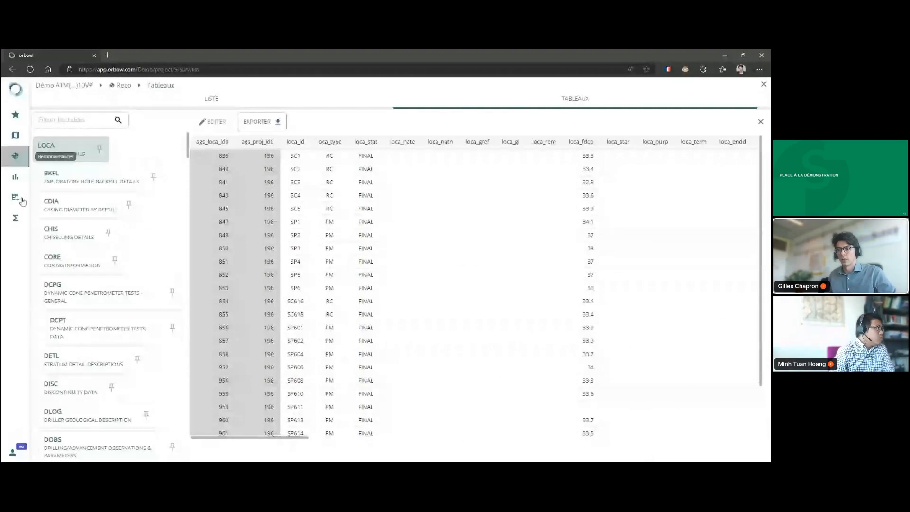
pyautogui.scroll(-5, 71, 286)
pyautogui.scroll(4, 72, 286)
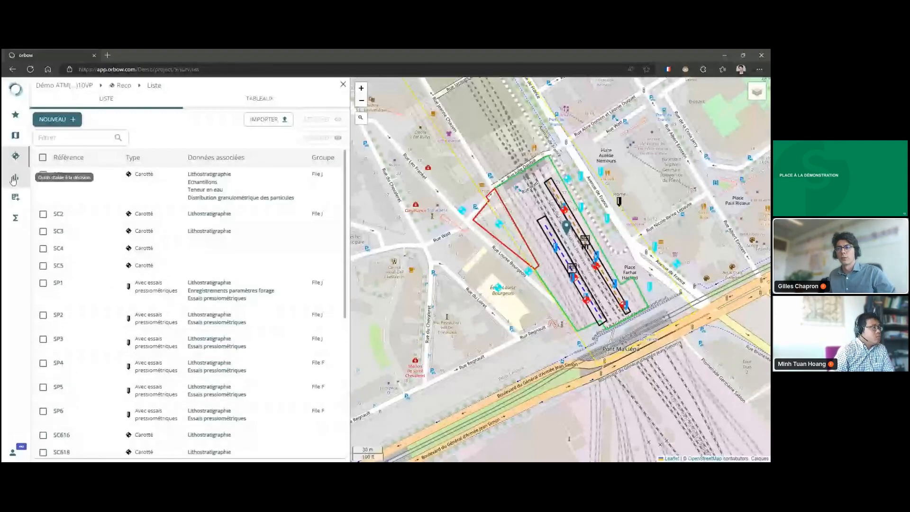
pyautogui.click(15, 179)
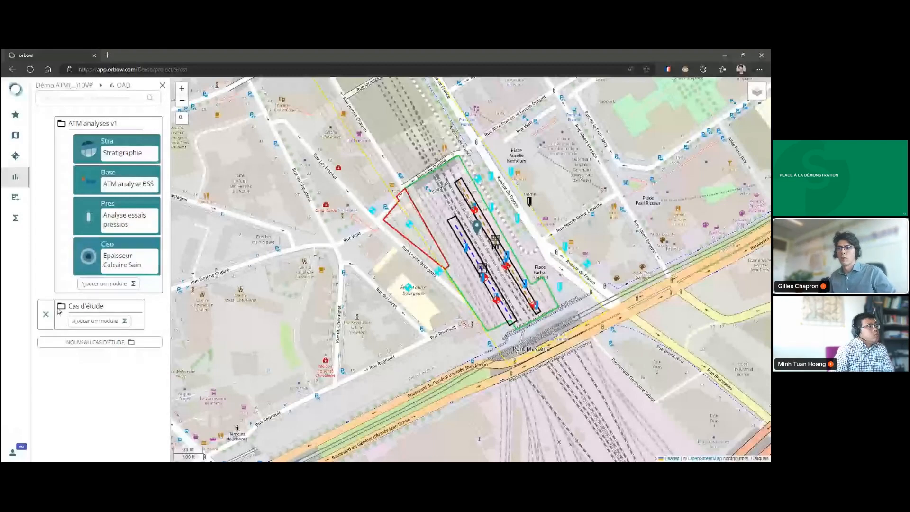
pyautogui.click(97, 323)
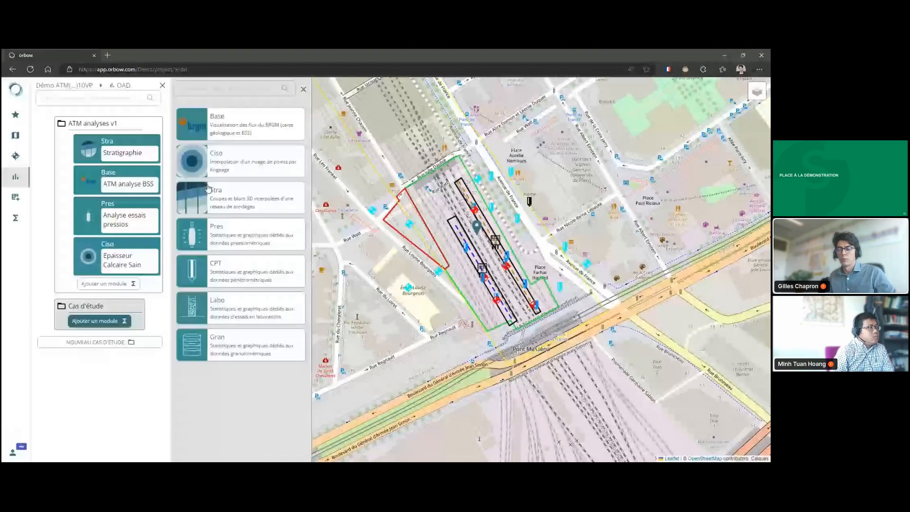
pyautogui.click(228, 125)
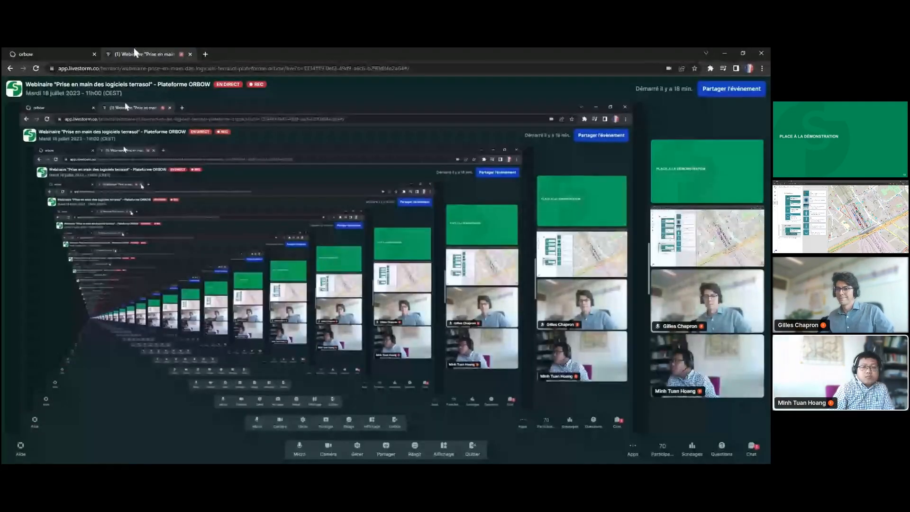
# - Look over the home map around Paris and check the account panel, closing it without changes
pyautogui.moveTo(134, 50); pyautogui.dragTo(134, 47)
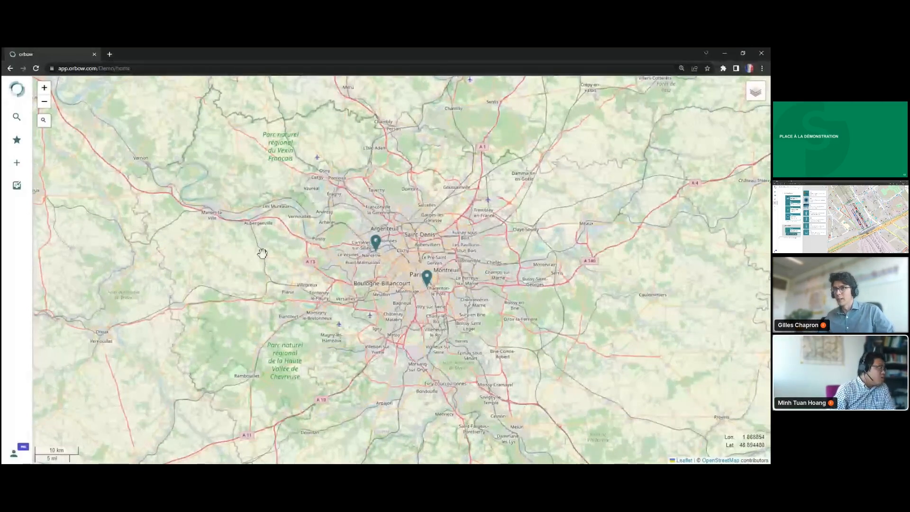
pyautogui.moveTo(338, 290); pyautogui.dragTo(289, 274)
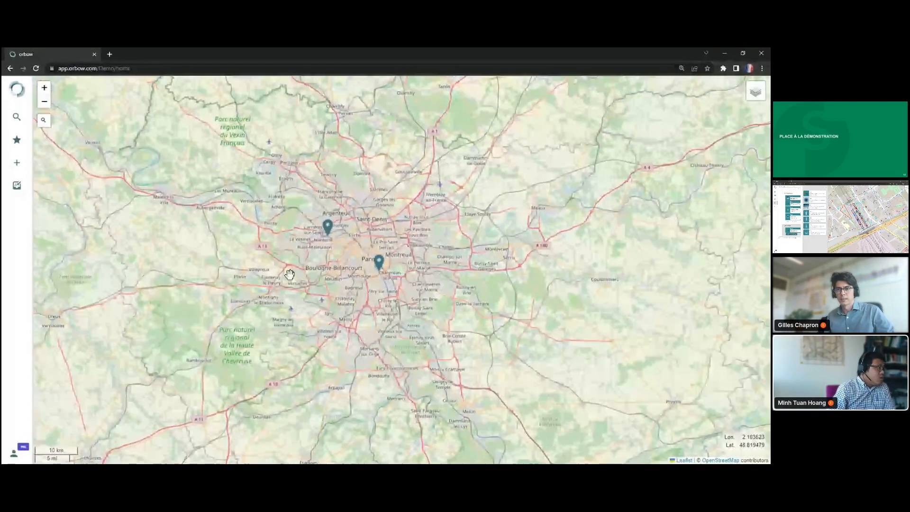
pyautogui.scroll(-1, 290, 274)
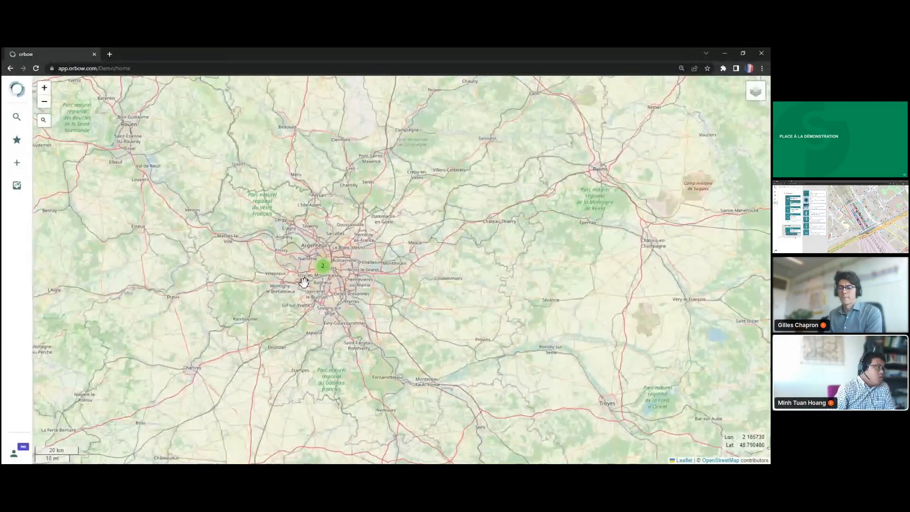
pyautogui.moveTo(304, 282); pyautogui.dragTo(315, 283)
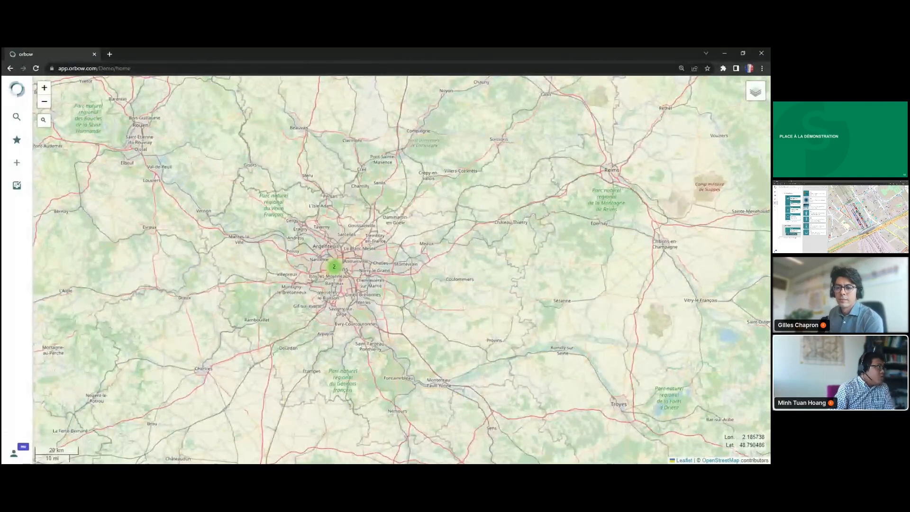
pyautogui.moveTo(323, 289)
pyautogui.mouseDown()
pyautogui.moveTo(346, 306)
pyautogui.moveTo(323, 275)
pyautogui.mouseUp()
pyautogui.click(13, 454)
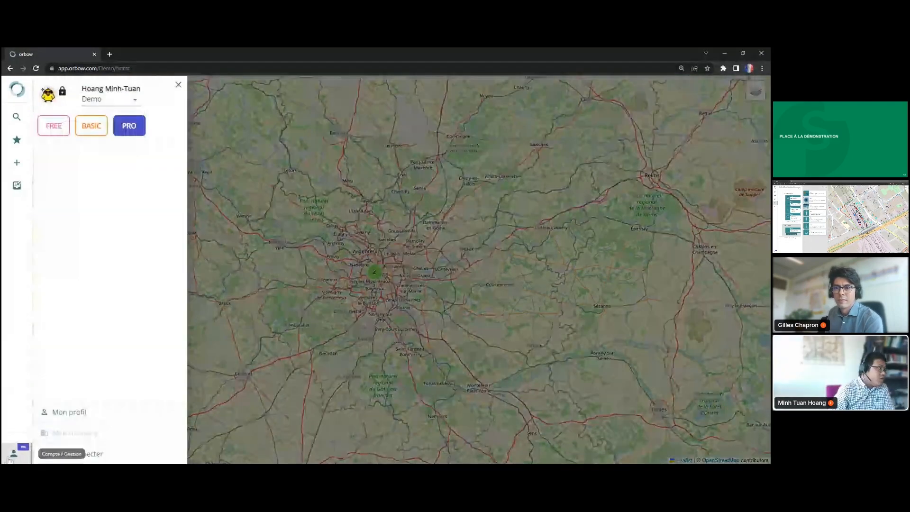
pyautogui.click(11, 456)
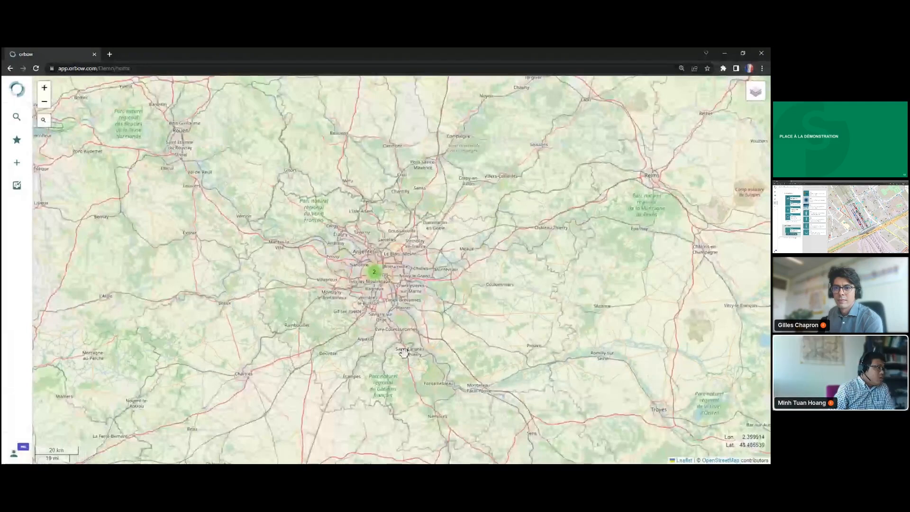
# - Open the Démo ATM M10VP project from its marker in Paris and frame the project site on the map
pyautogui.moveTo(403, 351); pyautogui.dragTo(358, 330)
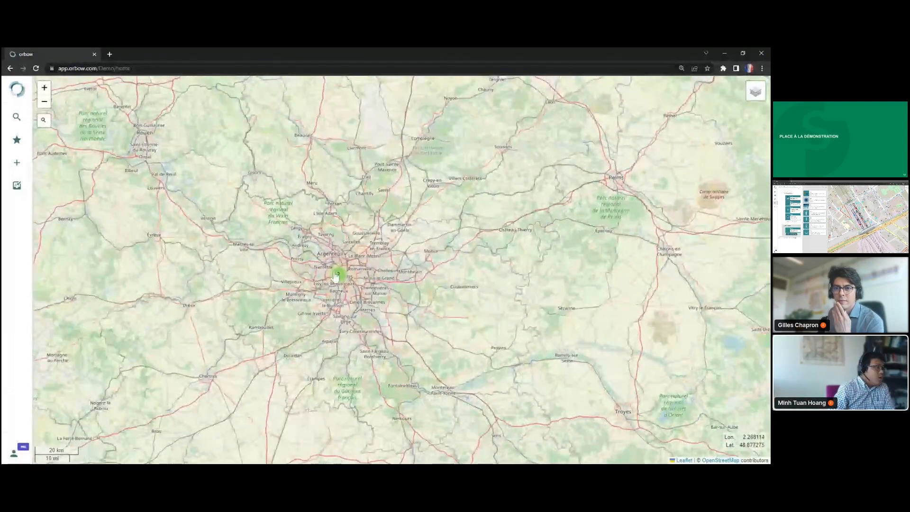
pyautogui.scroll(2, 335, 276)
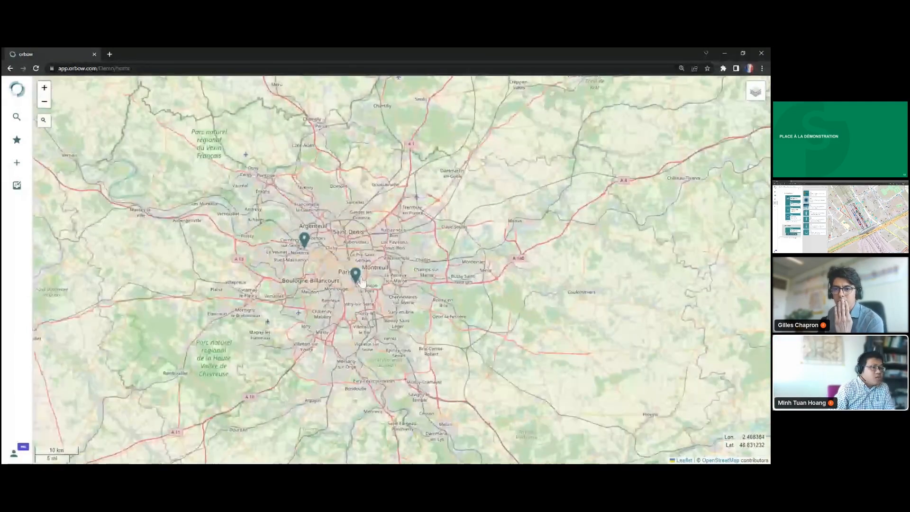
pyautogui.click(355, 272)
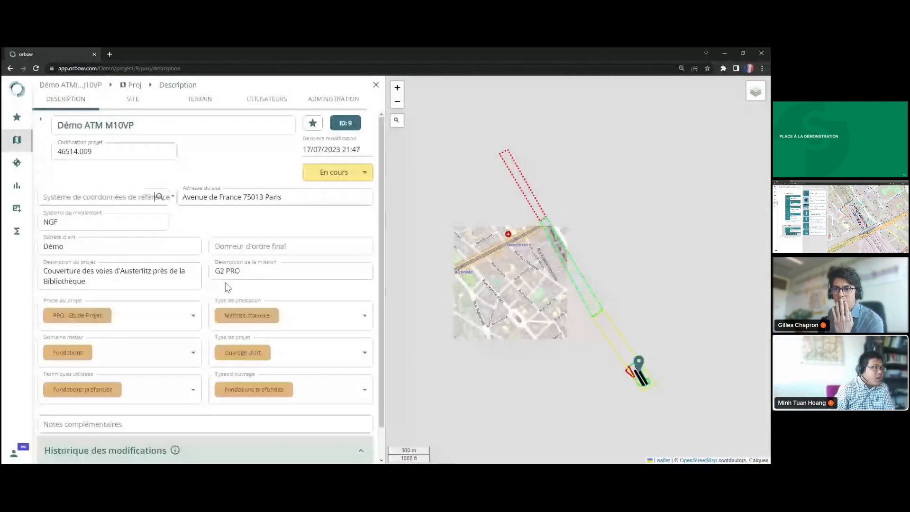
pyautogui.moveTo(577, 374)
pyautogui.mouseDown()
pyautogui.moveTo(535, 365)
pyautogui.moveTo(557, 381)
pyautogui.mouseUp()
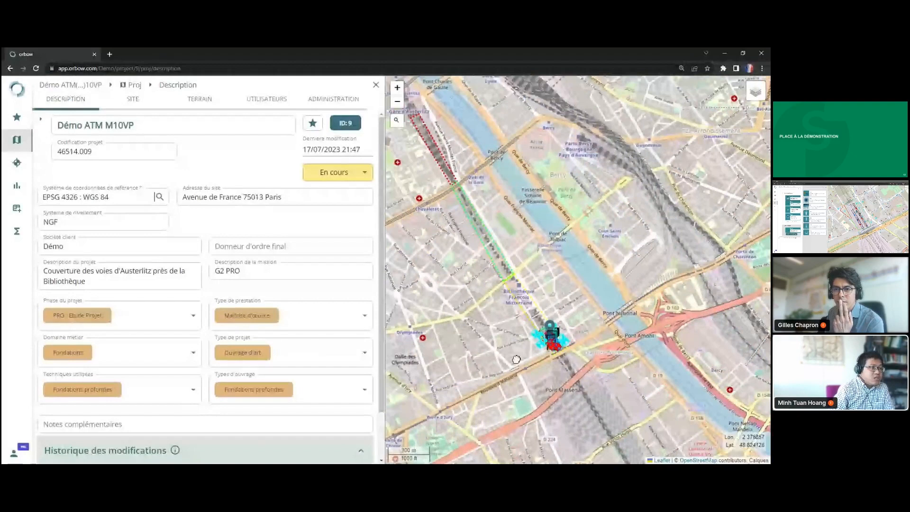
pyautogui.scroll(1, 509, 350)
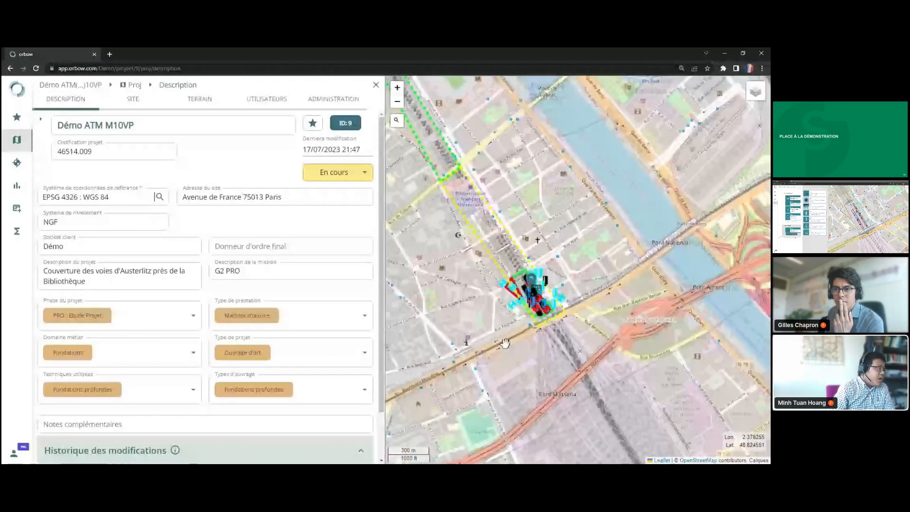
pyautogui.scroll(2, 504, 342)
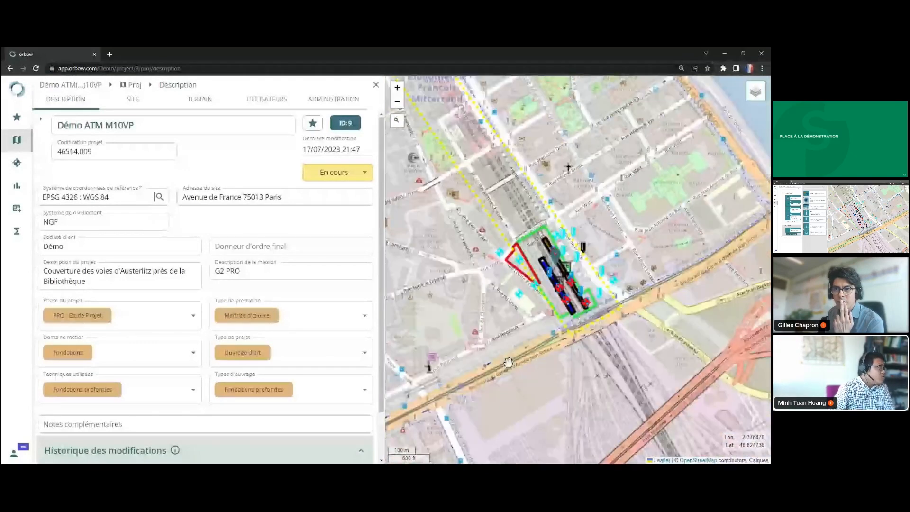
pyautogui.scroll(1, 508, 362)
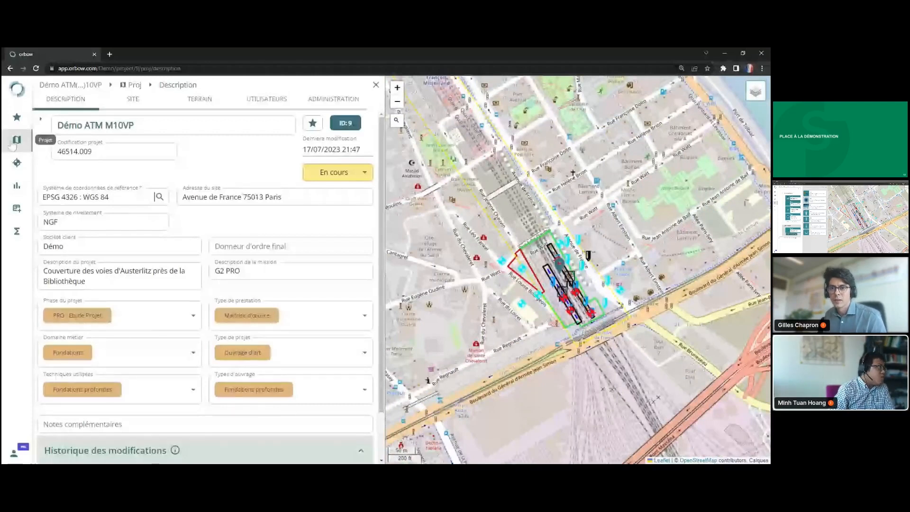
# - Review the project's site layers, terrain soils and users pages, and open the ground investigation list
pyautogui.click(134, 105)
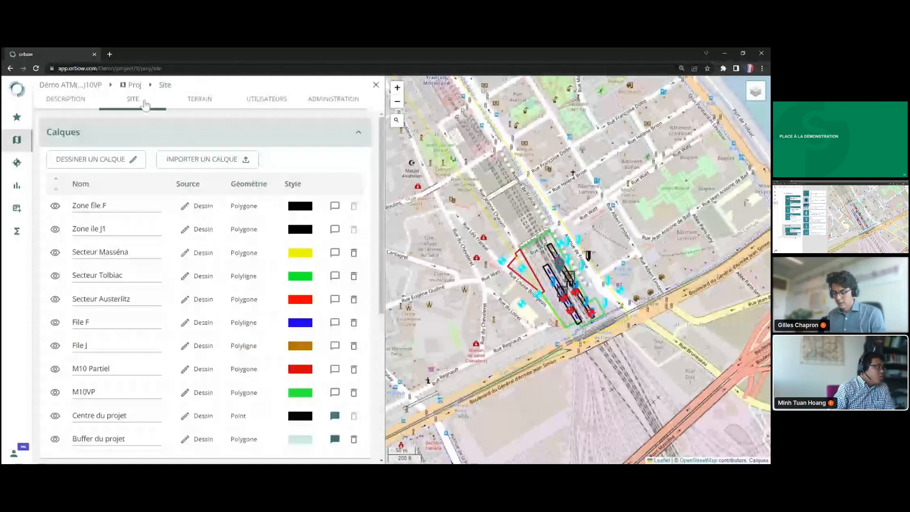
pyautogui.click(197, 104)
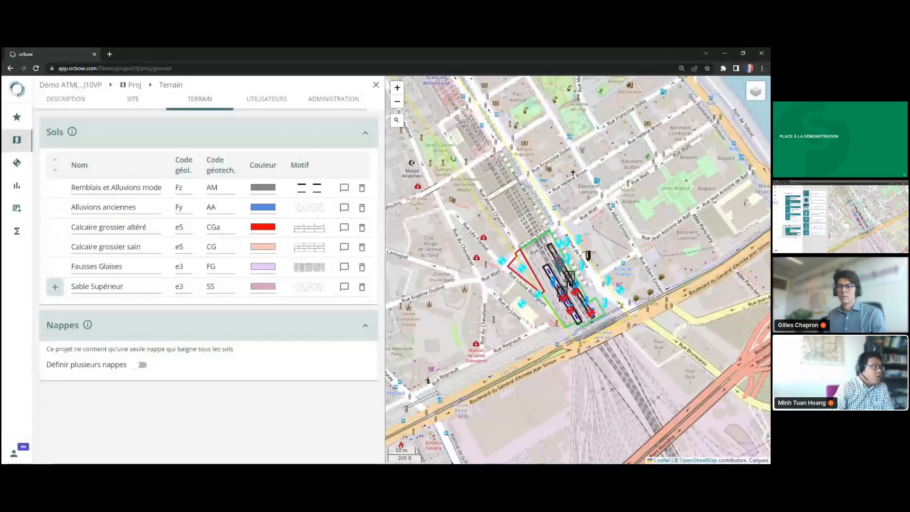
pyautogui.click(267, 101)
pyautogui.click(199, 100)
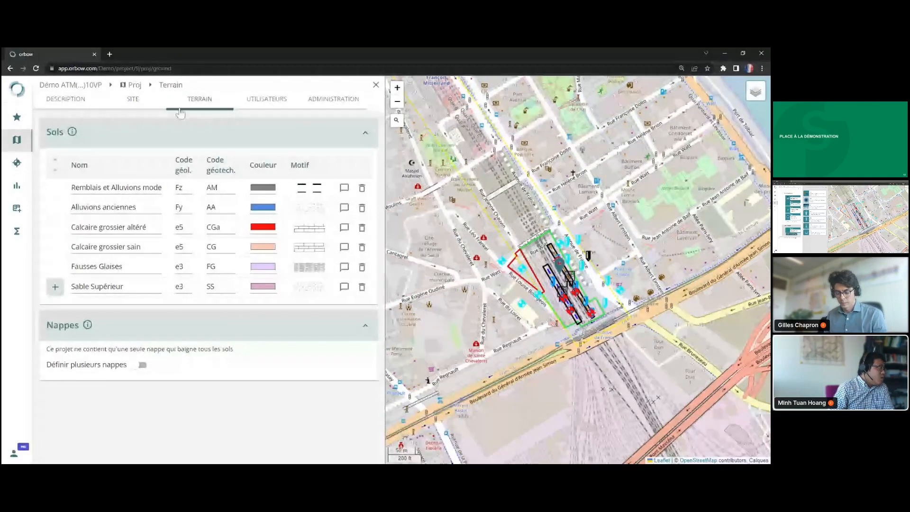
pyautogui.click(18, 164)
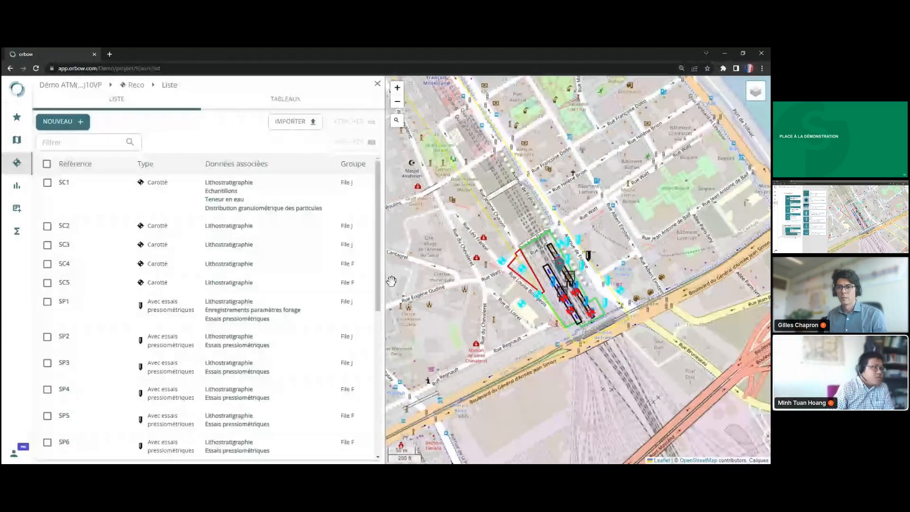
# - Switch the project map's base layer to Esri World Imagery
pyautogui.scroll(3, 627, 364)
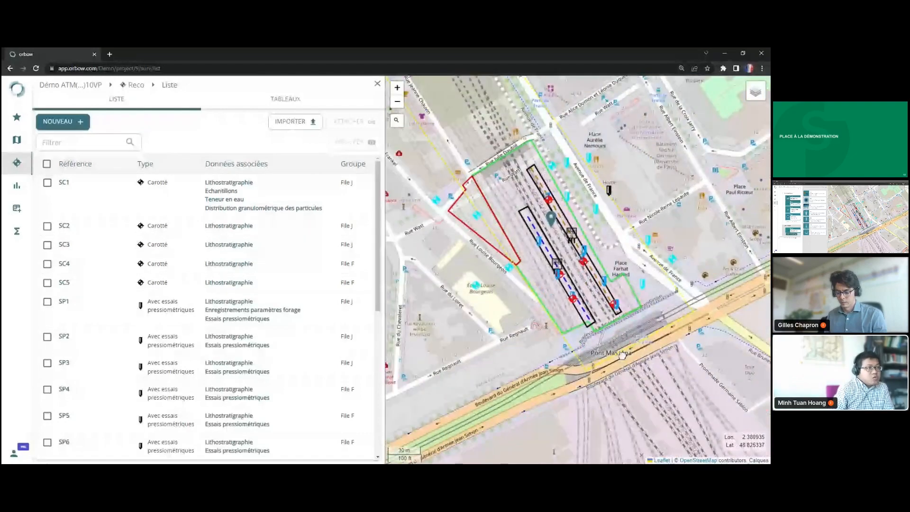
pyautogui.moveTo(625, 341); pyautogui.dragTo(619, 358)
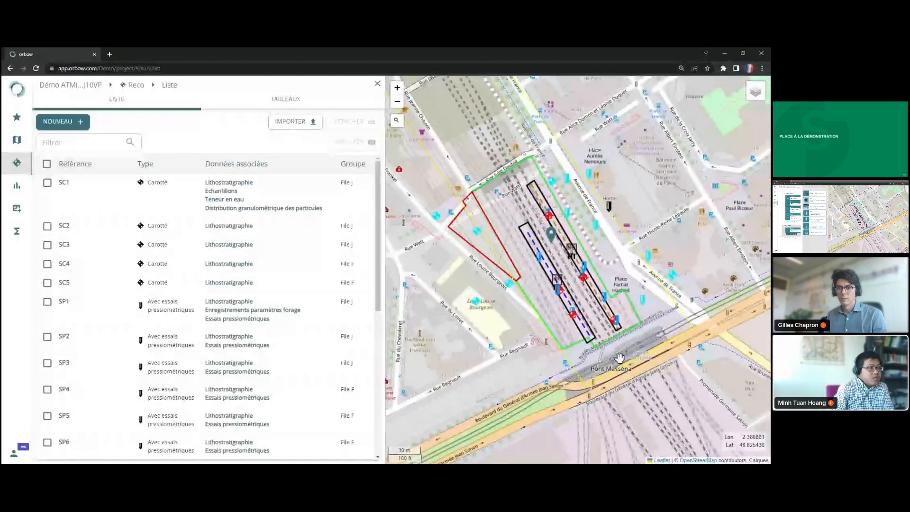
pyautogui.scroll(-3, 620, 358)
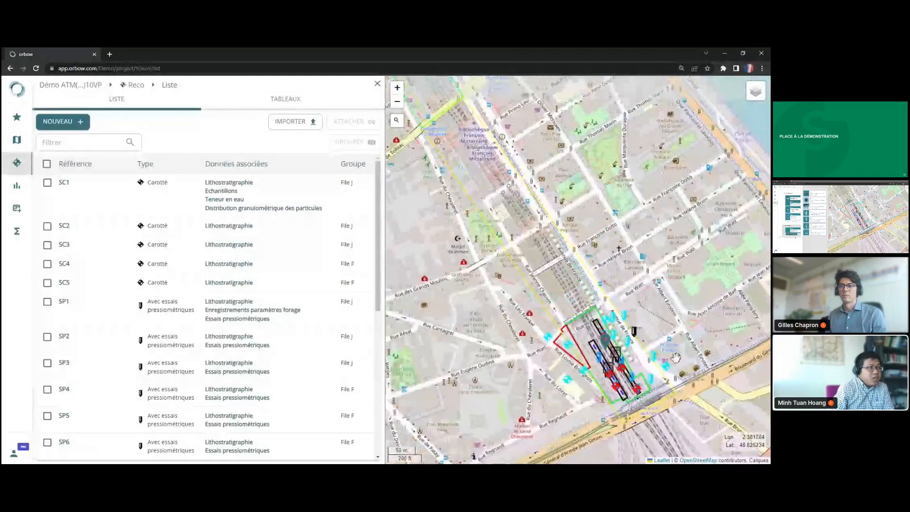
pyautogui.moveTo(756, 100)
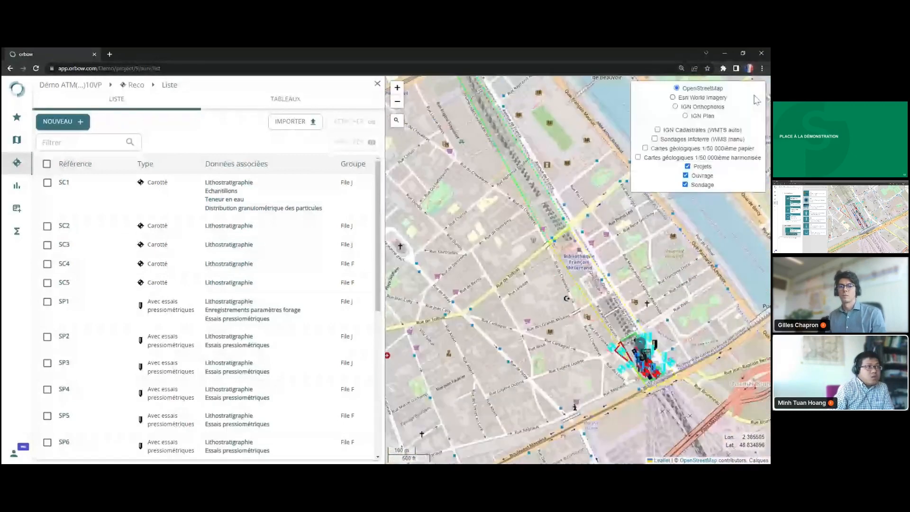
pyautogui.click(672, 98)
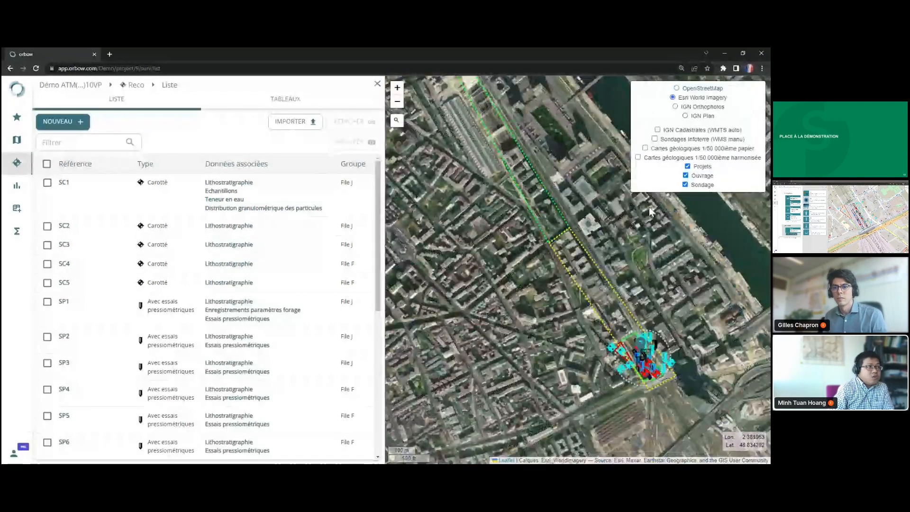
# - Examine the satellite view of the coloured corridor outlines along the Seine and the project buffer at the southern end
pyautogui.scroll(-1, 606, 326)
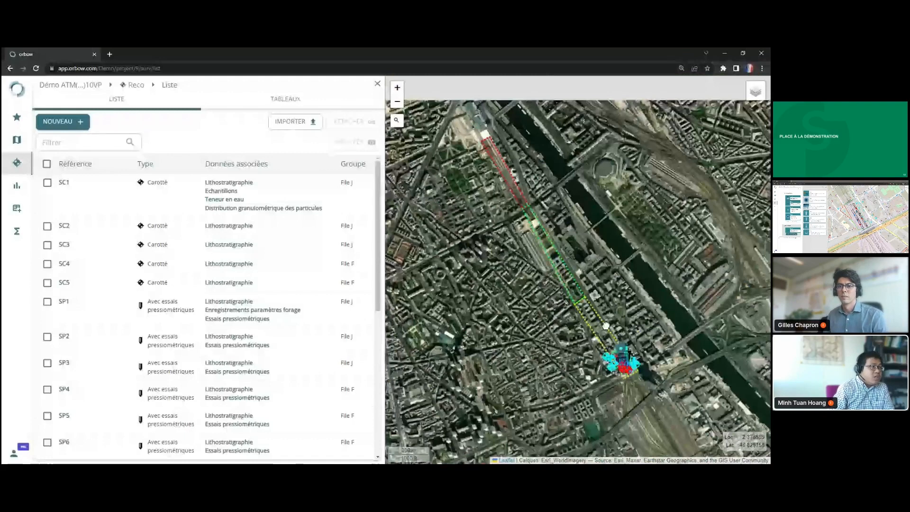
pyautogui.moveTo(606, 326); pyautogui.dragTo(598, 308)
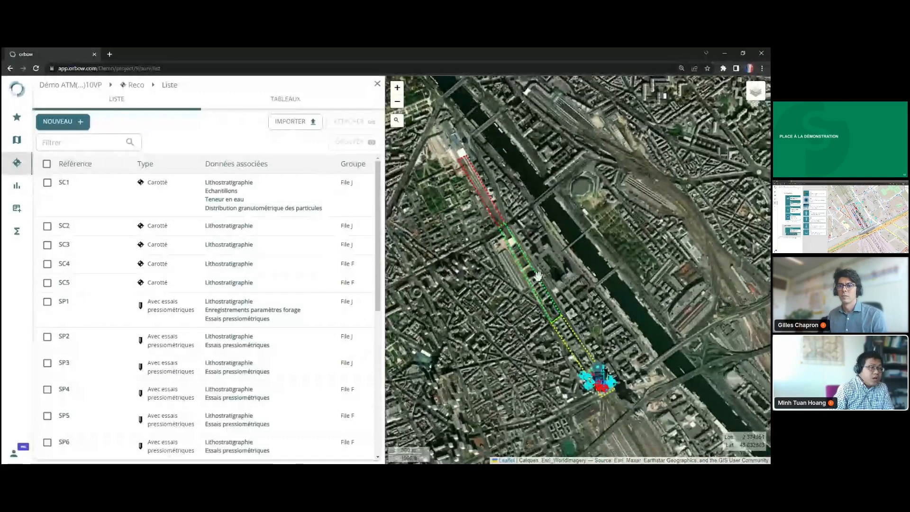
pyautogui.moveTo(538, 276); pyautogui.dragTo(533, 257)
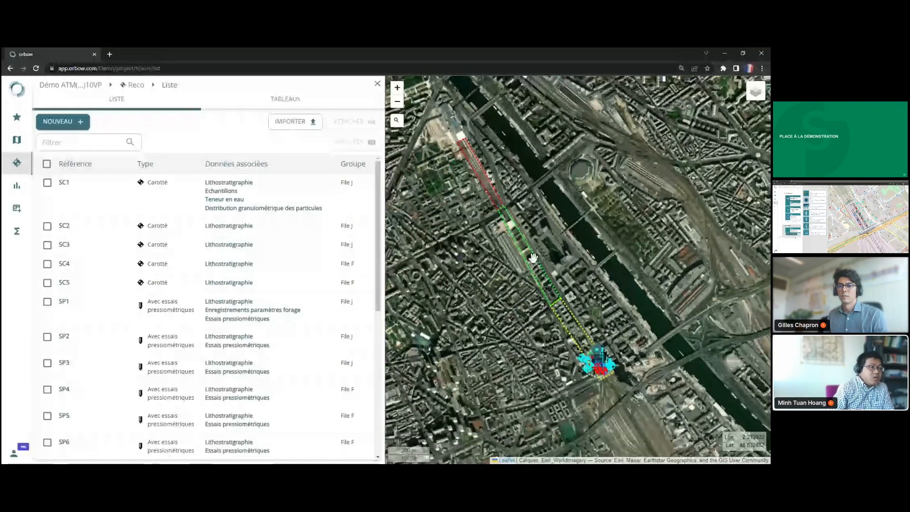
pyautogui.scroll(1, 606, 355)
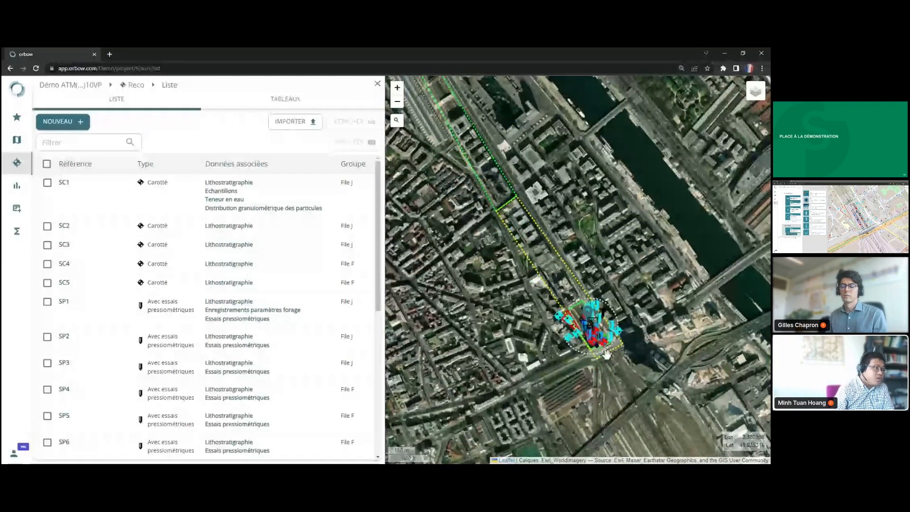
pyautogui.scroll(1, 607, 353)
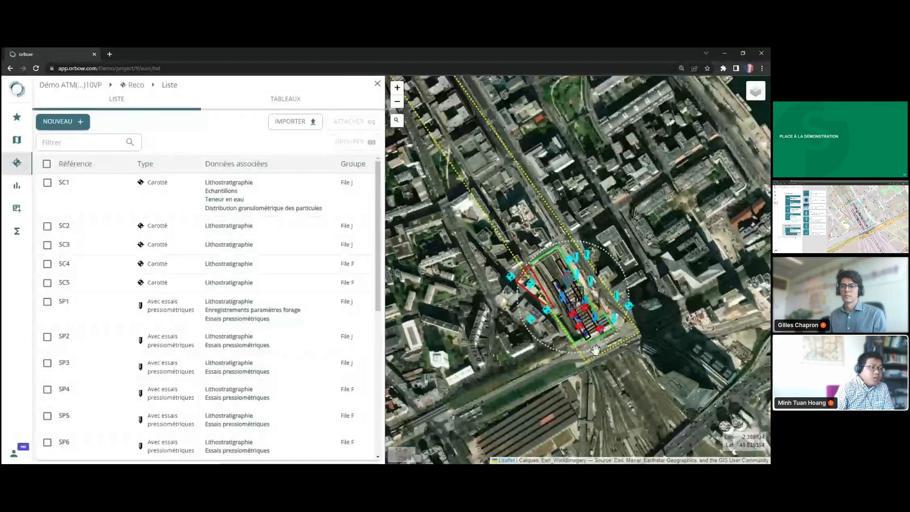
pyautogui.moveTo(631, 358); pyautogui.dragTo(643, 373)
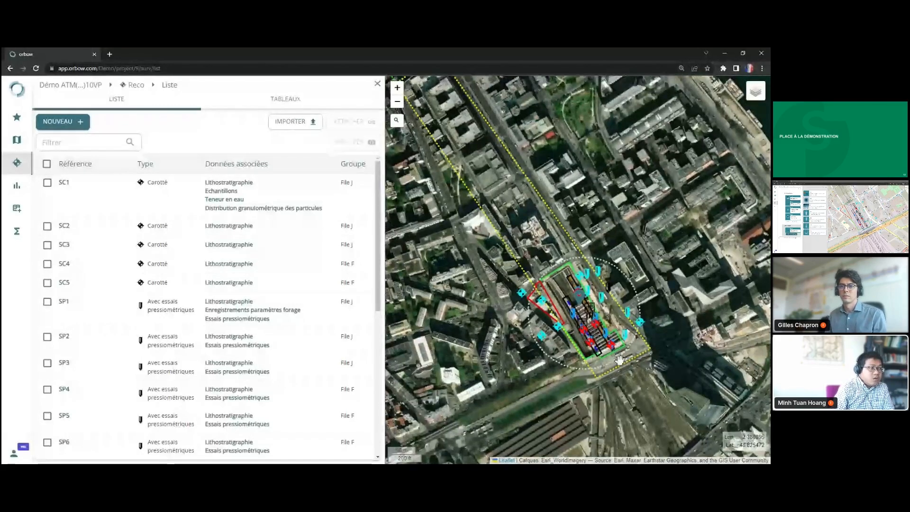
pyautogui.scroll(-1, 619, 360)
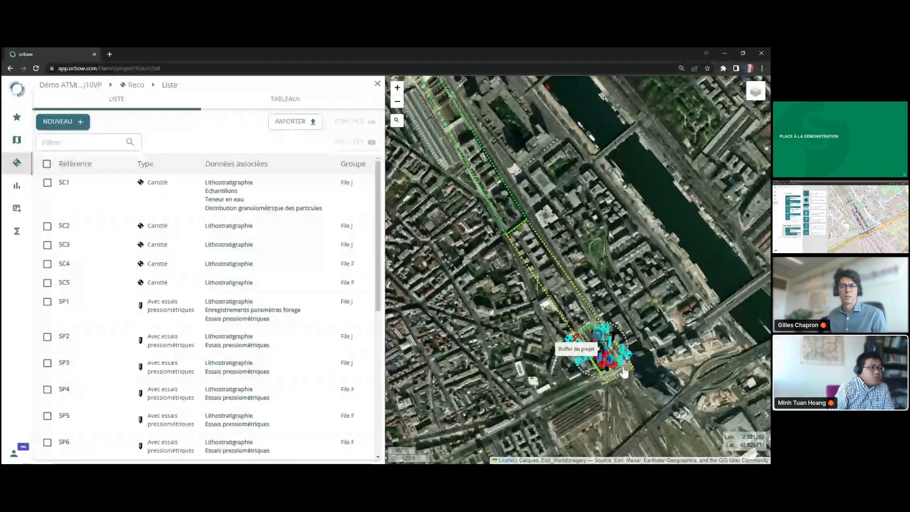
pyautogui.moveTo(646, 371); pyautogui.dragTo(636, 352)
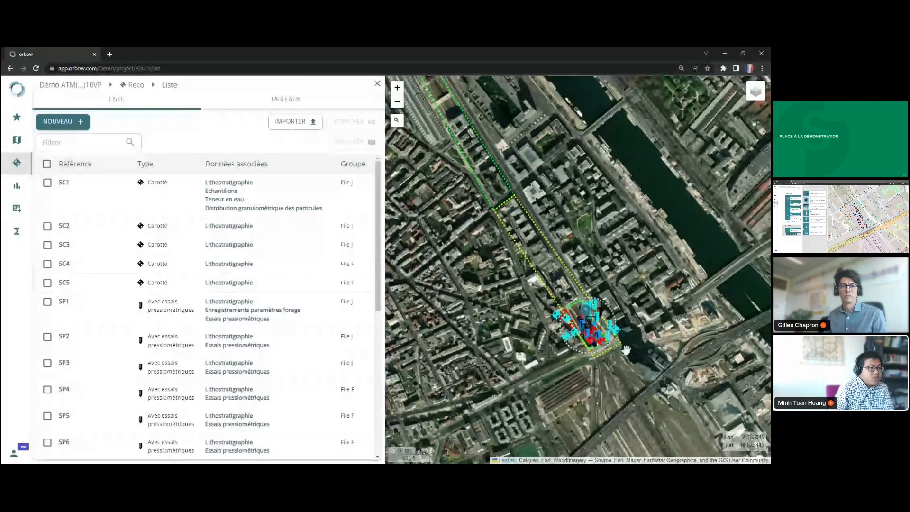
pyautogui.scroll(2, 636, 352)
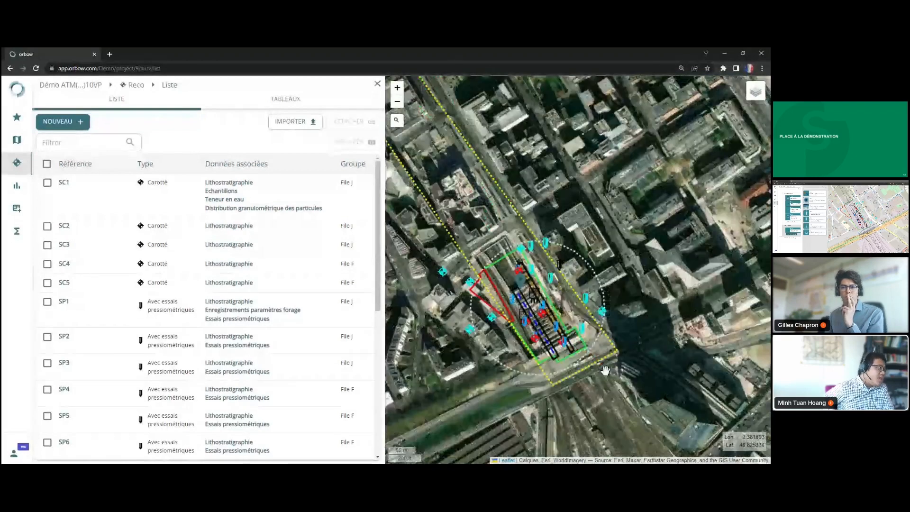
pyautogui.scroll(1, 605, 370)
pyautogui.moveTo(601, 368); pyautogui.dragTo(620, 373)
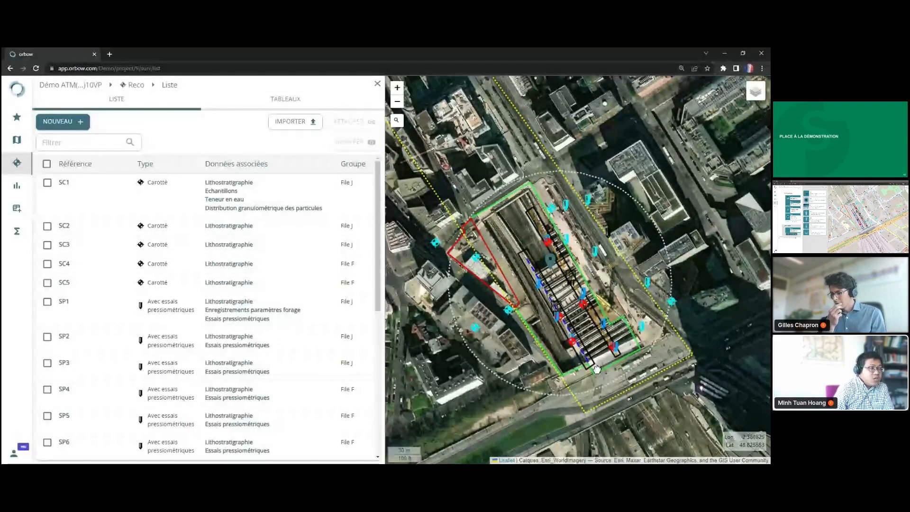
# - Examine the boreholes, site boundary and structure outlines over the railway tracks inside the project buffer on the satellite map
pyautogui.scroll(-1, 616, 365)
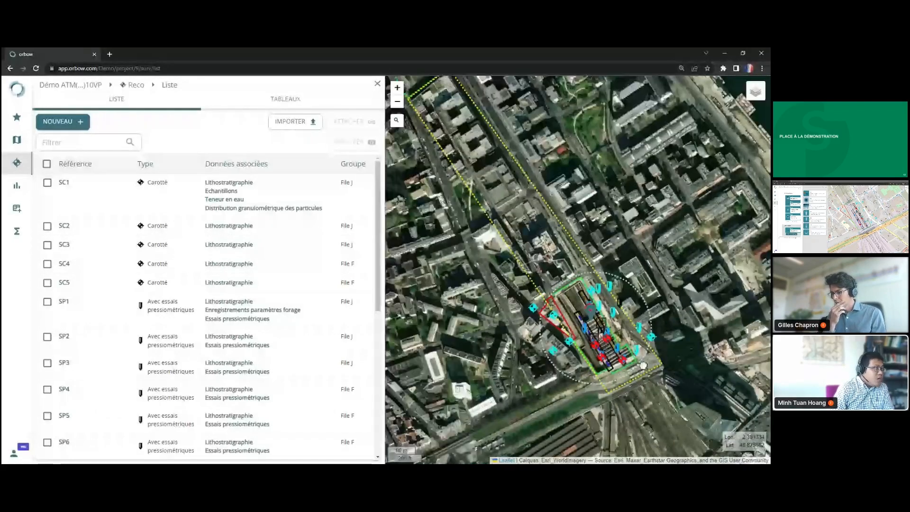
pyautogui.scroll(1, 643, 365)
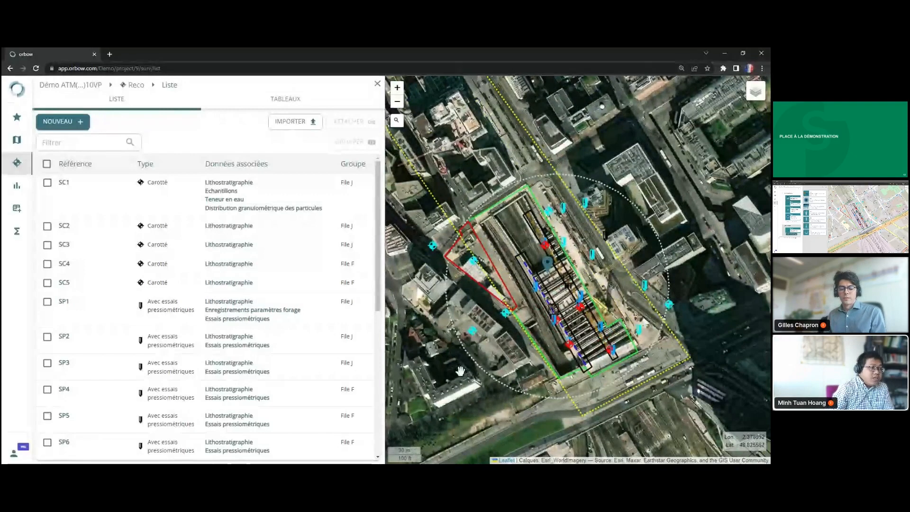
pyautogui.moveTo(572, 373); pyautogui.dragTo(559, 364)
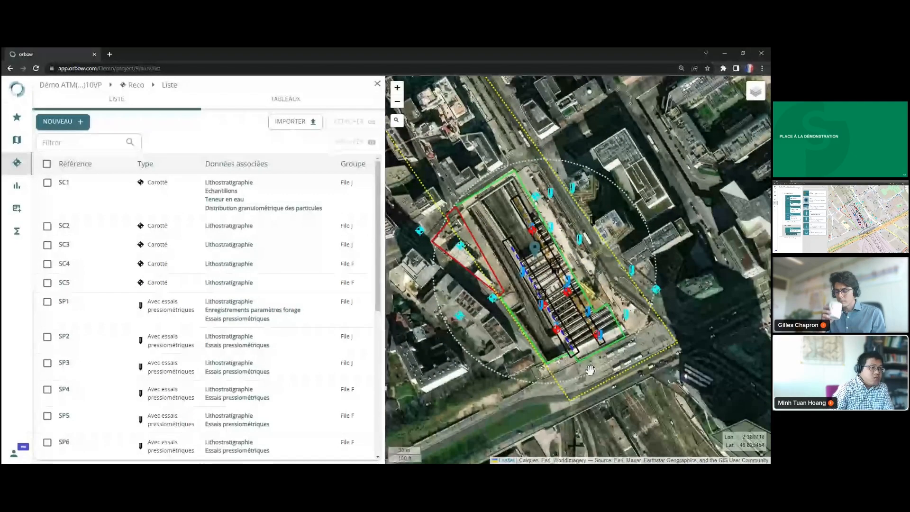
pyautogui.moveTo(585, 361); pyautogui.dragTo(599, 364)
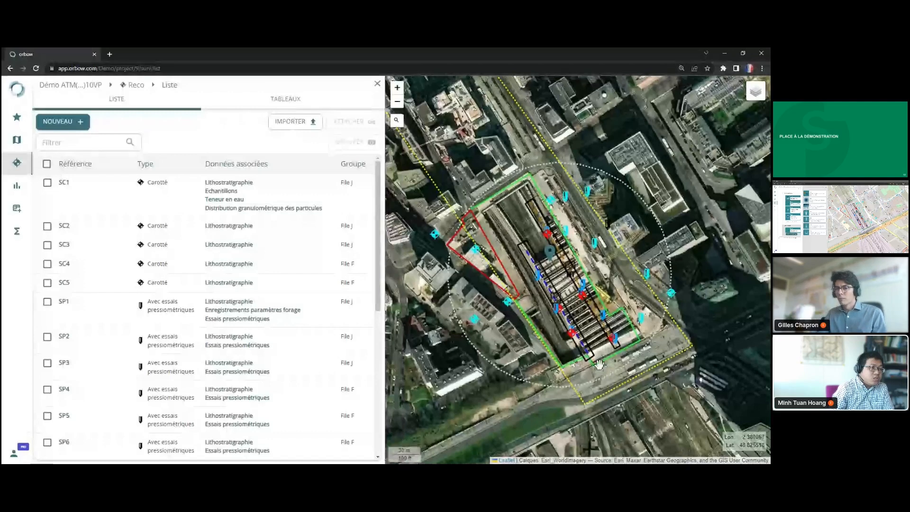
pyautogui.scroll(1, 579, 375)
pyautogui.scroll(-1, 559, 346)
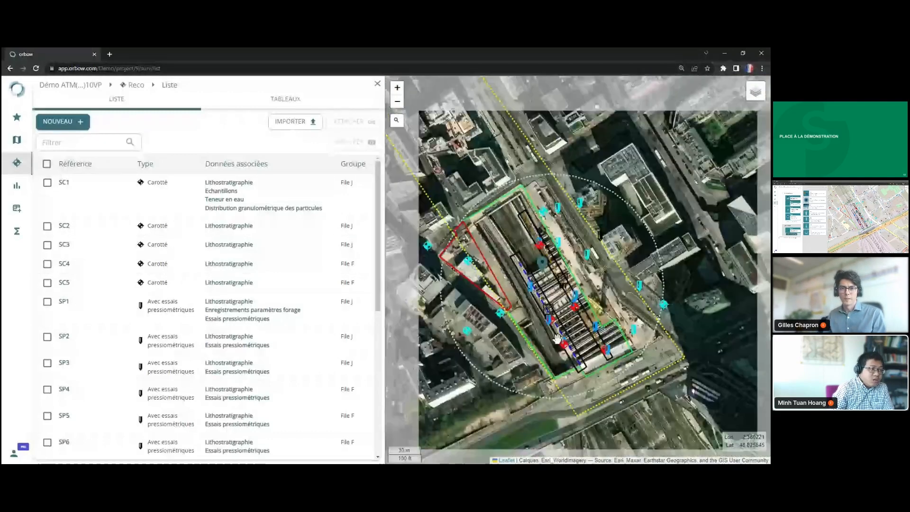
pyautogui.scroll(1, 558, 338)
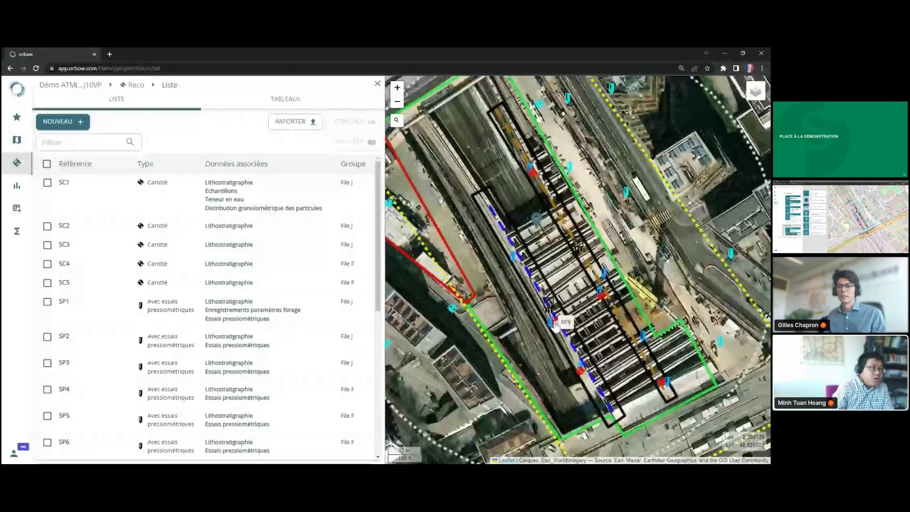
pyautogui.moveTo(556, 324); pyautogui.dragTo(514, 298)
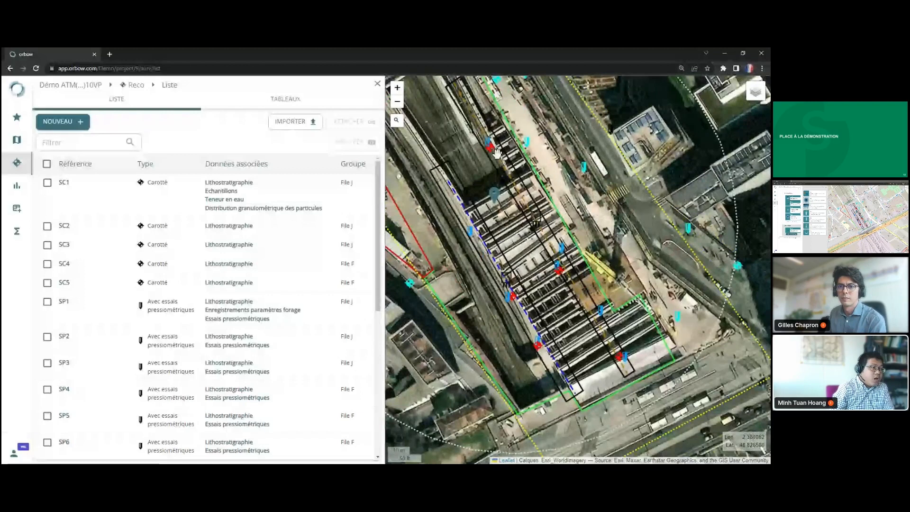
pyautogui.scroll(-1, 495, 154)
pyautogui.moveTo(494, 174); pyautogui.dragTo(589, 245)
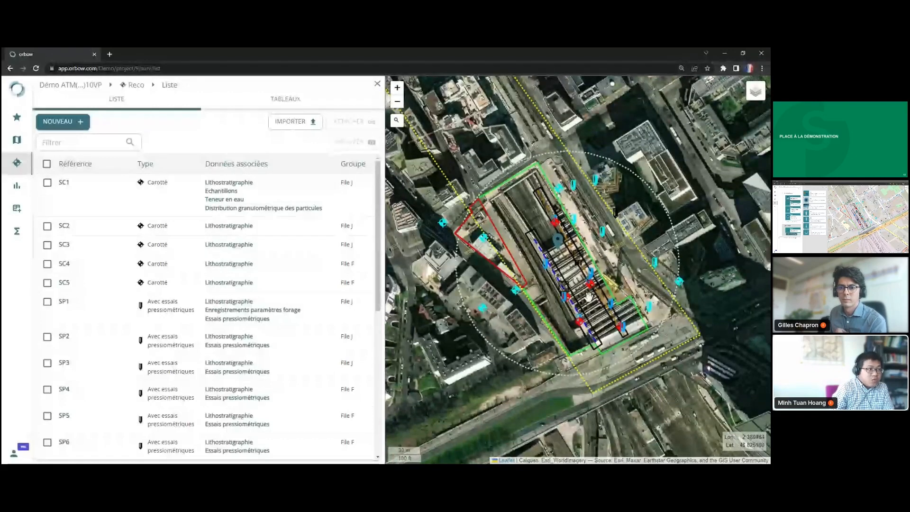
pyautogui.scroll(1, 587, 297)
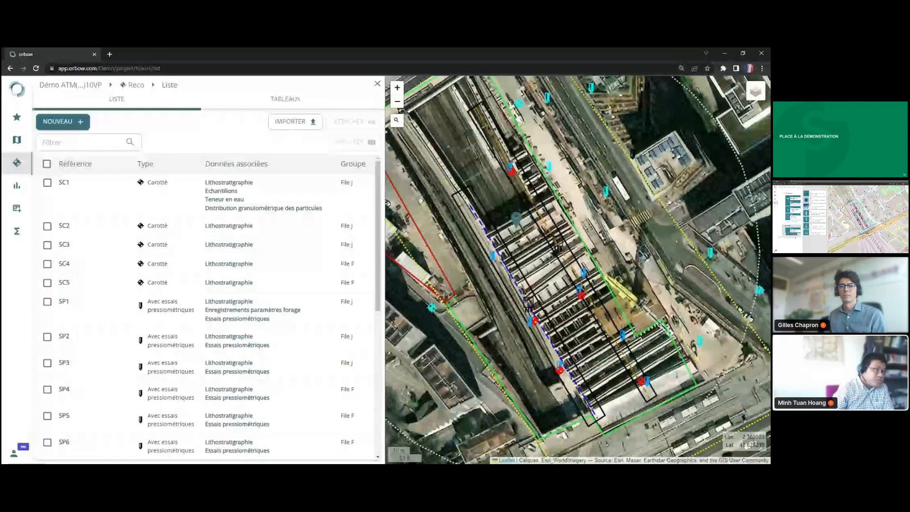
pyautogui.moveTo(546, 298); pyautogui.dragTo(539, 299)
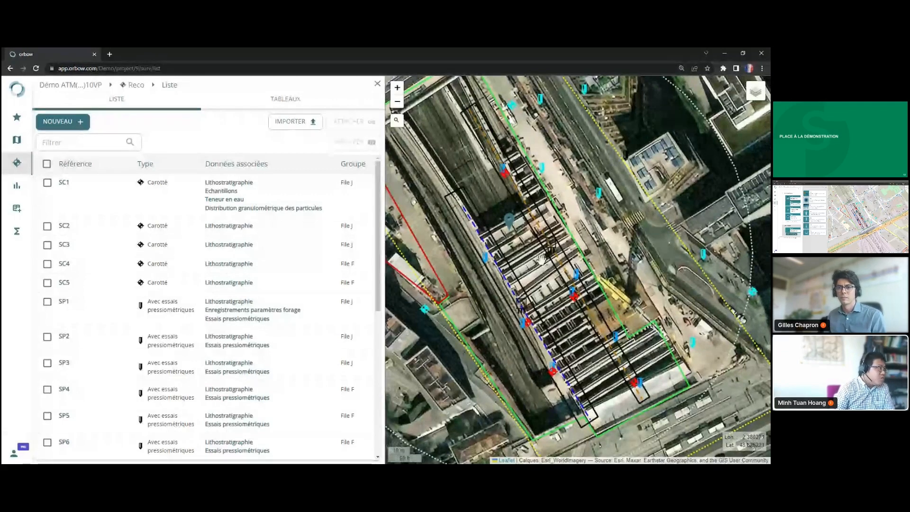
pyautogui.moveTo(540, 258); pyautogui.dragTo(531, 252)
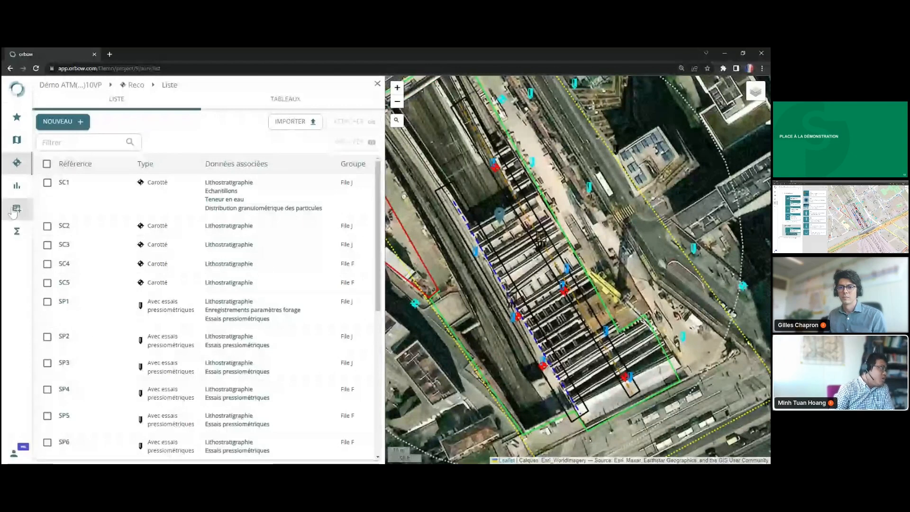
# - Open the decision support tools, review the modules that can be added to Cas d'étude and close the module list
pyautogui.click(19, 190)
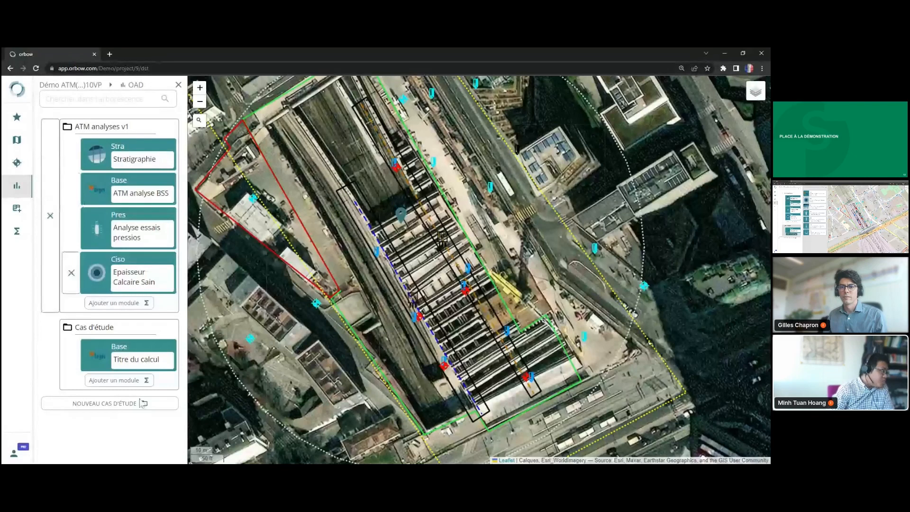
pyautogui.click(124, 381)
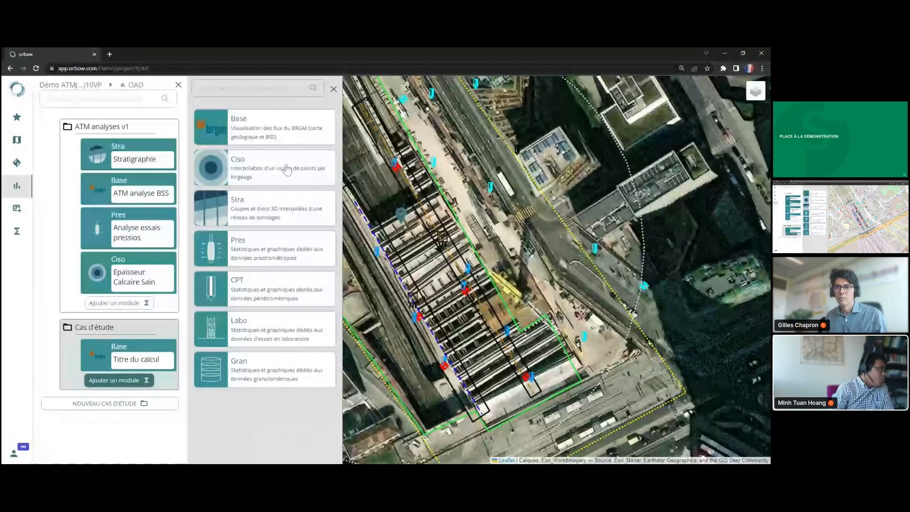
pyautogui.click(129, 382)
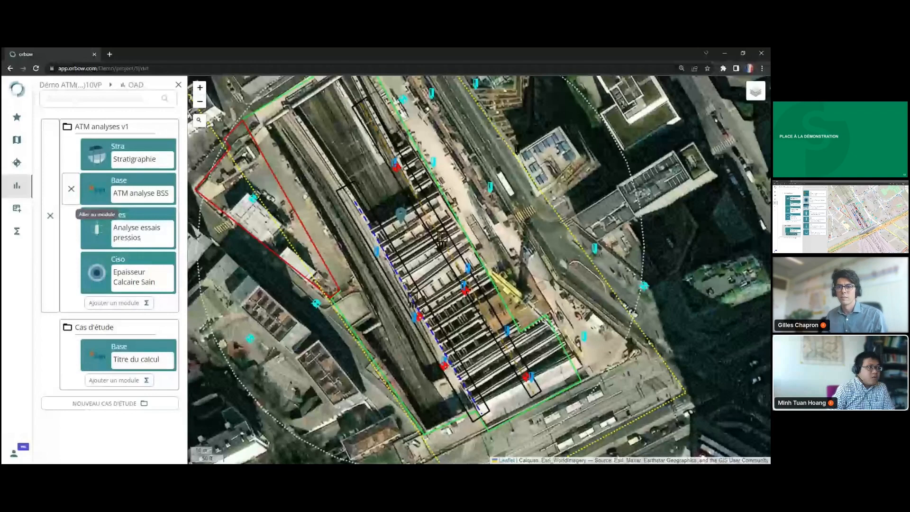
# - Open the ATM analyse BSS module of ATM analyses v1 and inspect its geological map around the Paris marker
pyautogui.click(93, 190)
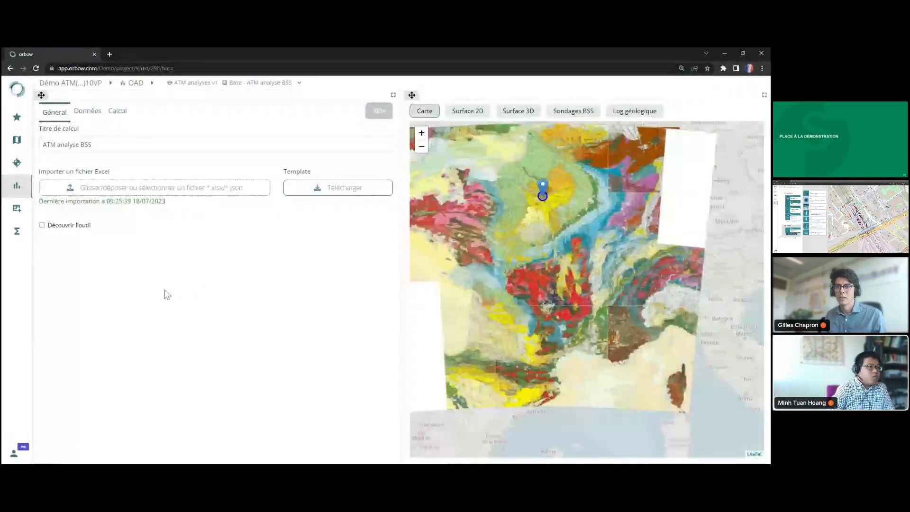
pyautogui.moveTo(553, 245); pyautogui.dragTo(570, 318)
pyautogui.scroll(1, 572, 293)
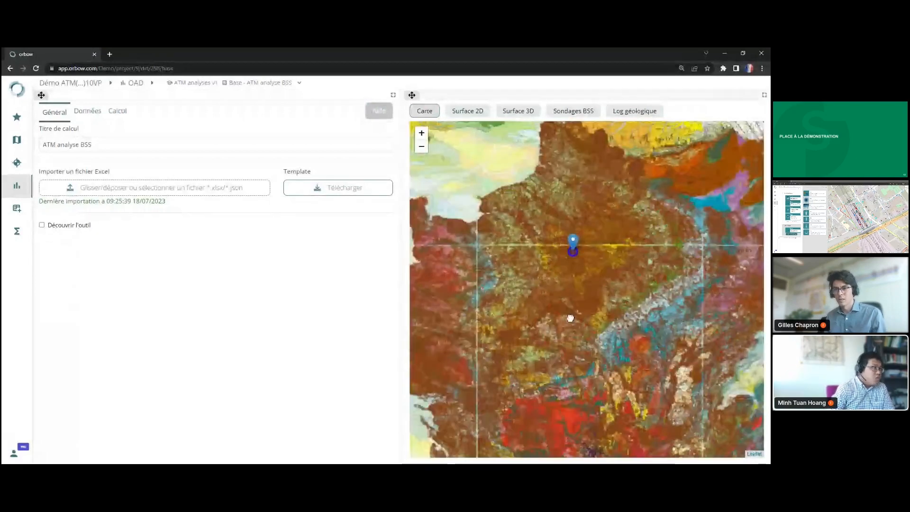
pyautogui.moveTo(569, 291); pyautogui.dragTo(575, 262)
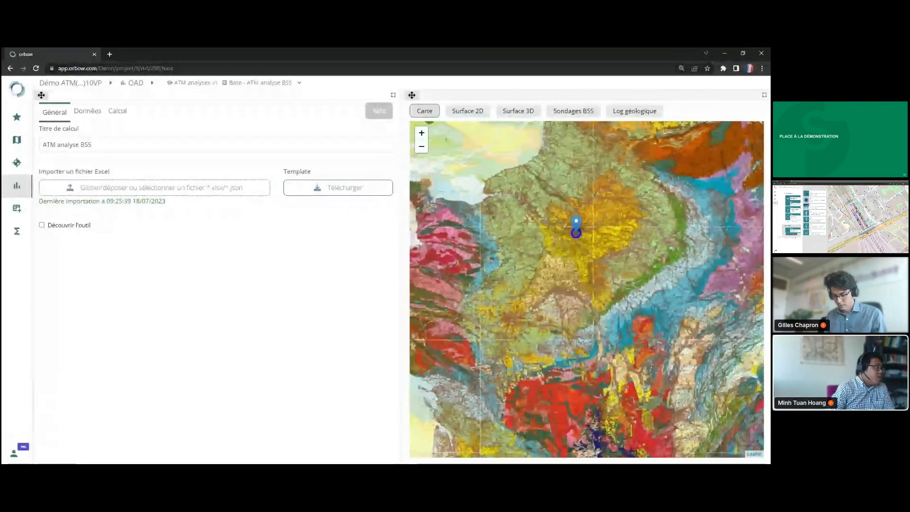
# - Return to the decision support list, reopen the ATM analyse BSS module and look closer at the geology around the site marker
pyautogui.click(162, 68)
pyautogui.click(39, 212)
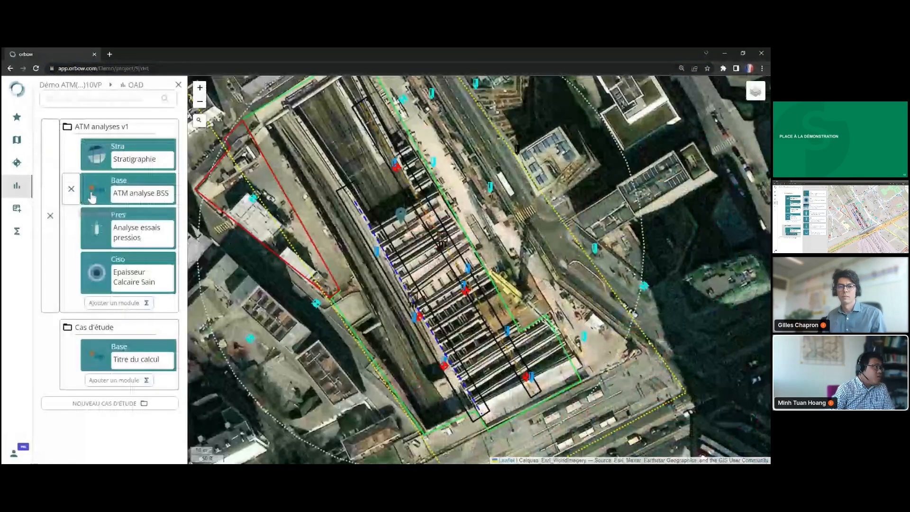
pyautogui.click(93, 198)
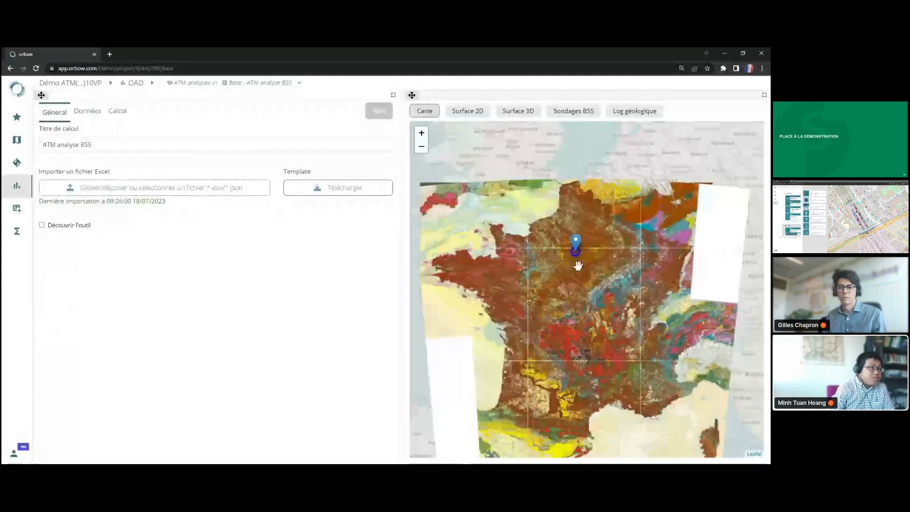
pyautogui.scroll(1, 586, 279)
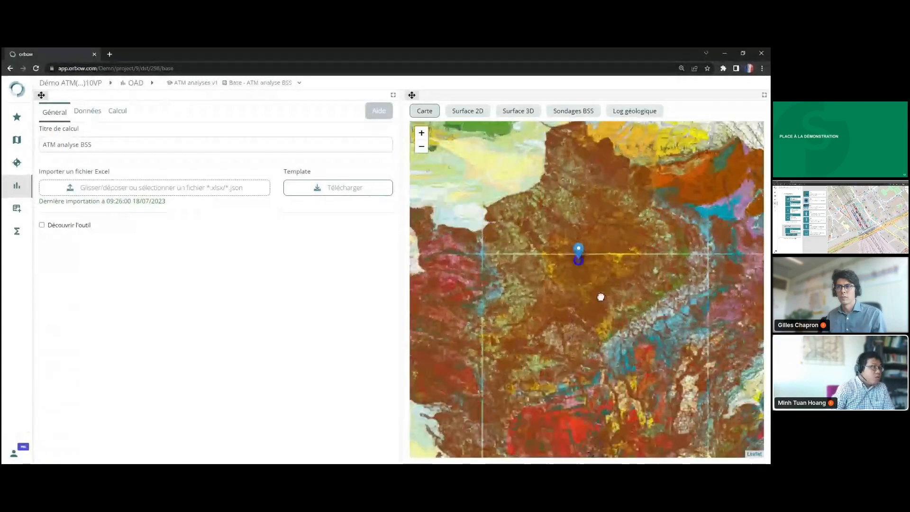
# - Open the module's data settings and review the available Layout and Fond du map options without changing the current selections
pyautogui.scroll(1, 601, 297)
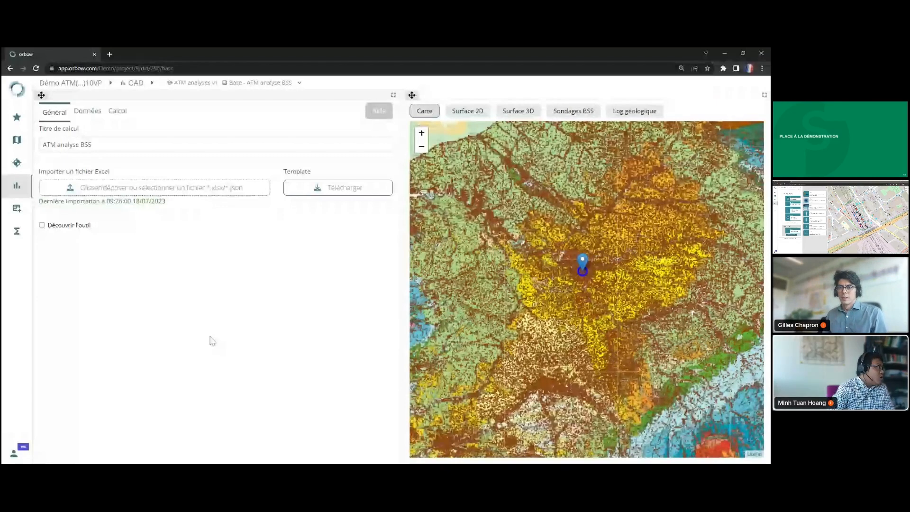
pyautogui.click(88, 114)
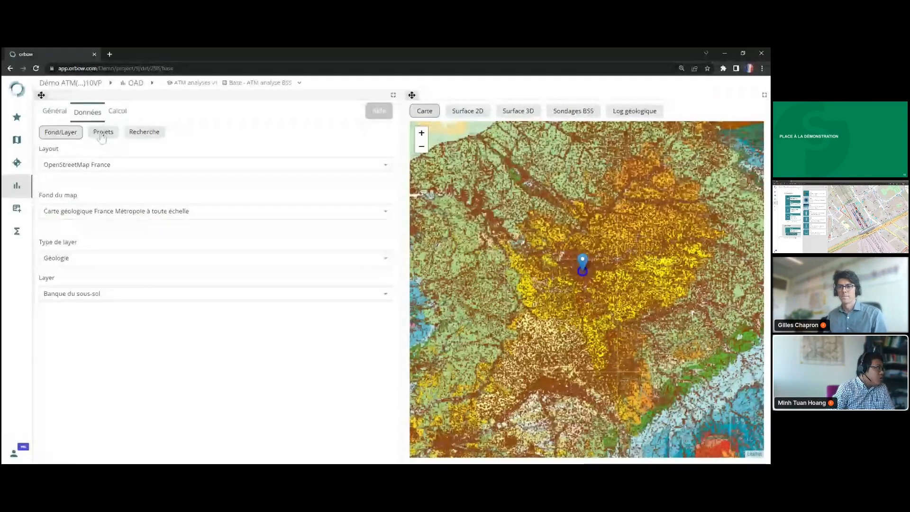
pyautogui.click(385, 164)
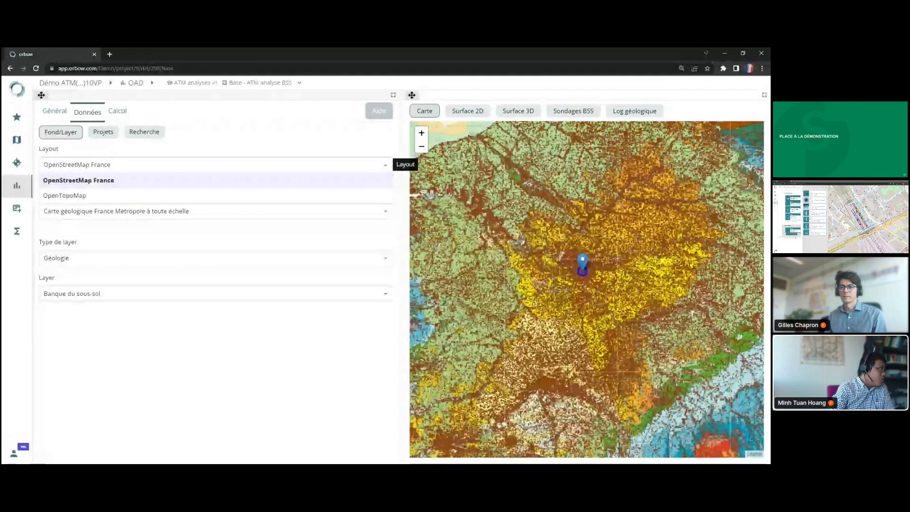
pyautogui.click(168, 216)
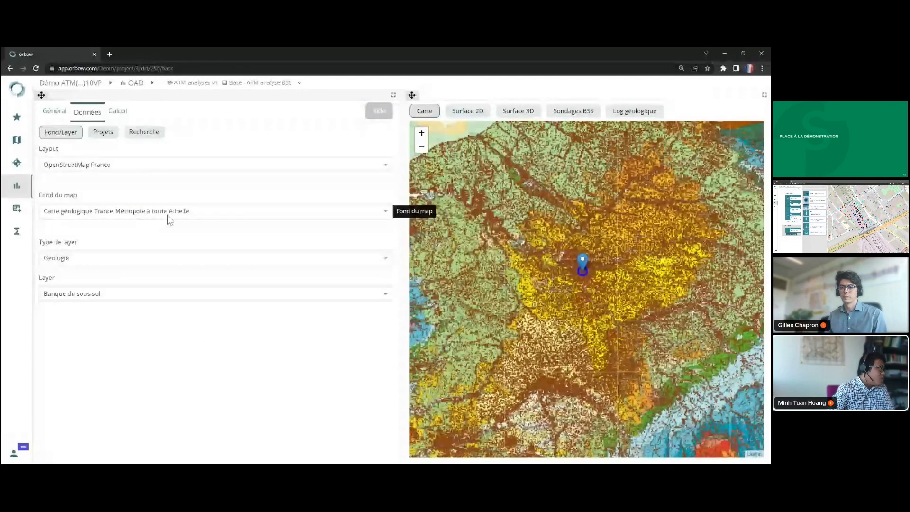
pyautogui.click(168, 215)
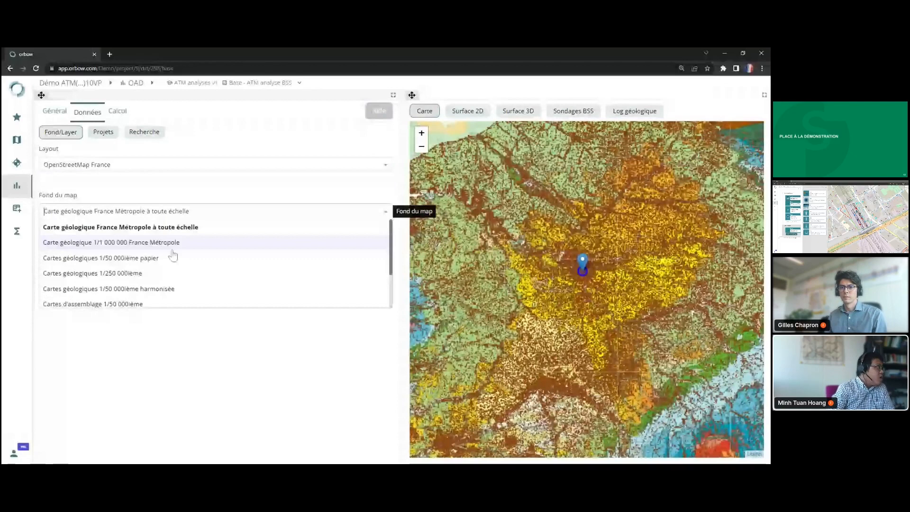
pyautogui.scroll(-2, 174, 258)
pyautogui.click(159, 273)
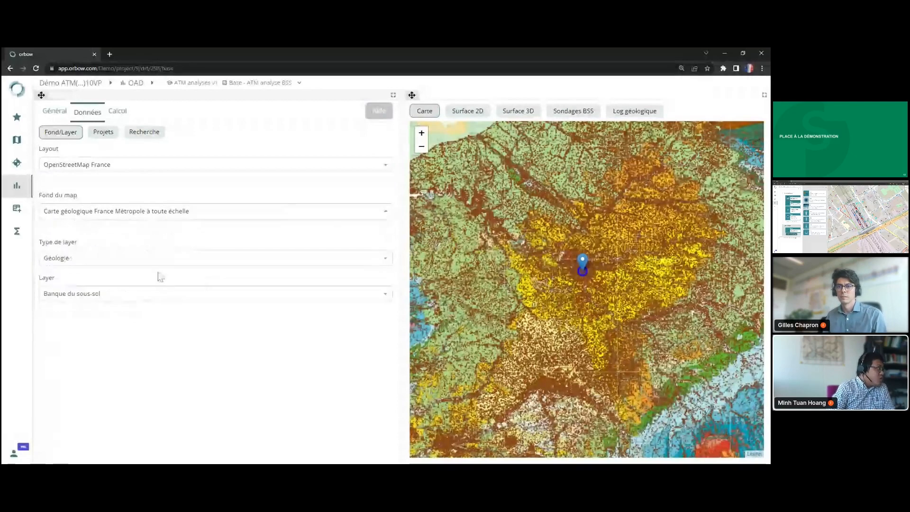
# - Open the Projets table, preview the Stratigraphie table in the import-from-database assistant and close the assistant without importing
pyautogui.click(102, 135)
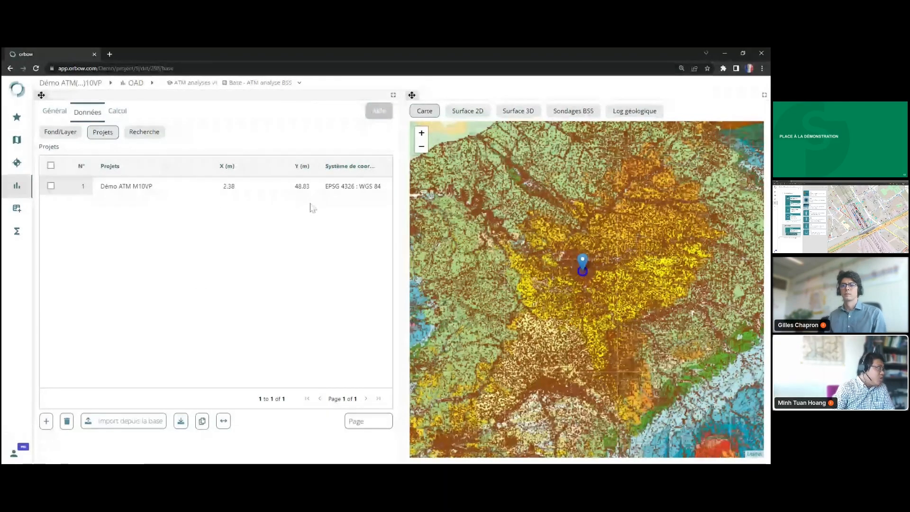
pyautogui.click(120, 419)
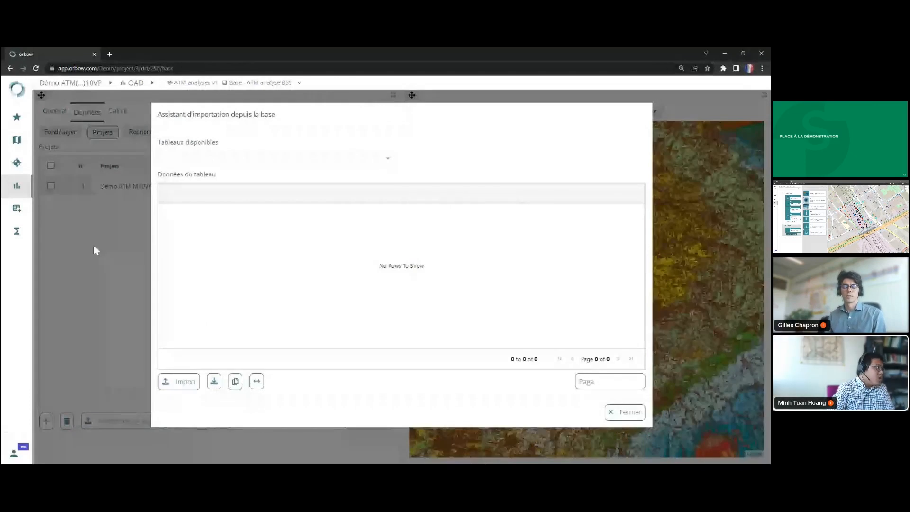
pyautogui.click(171, 158)
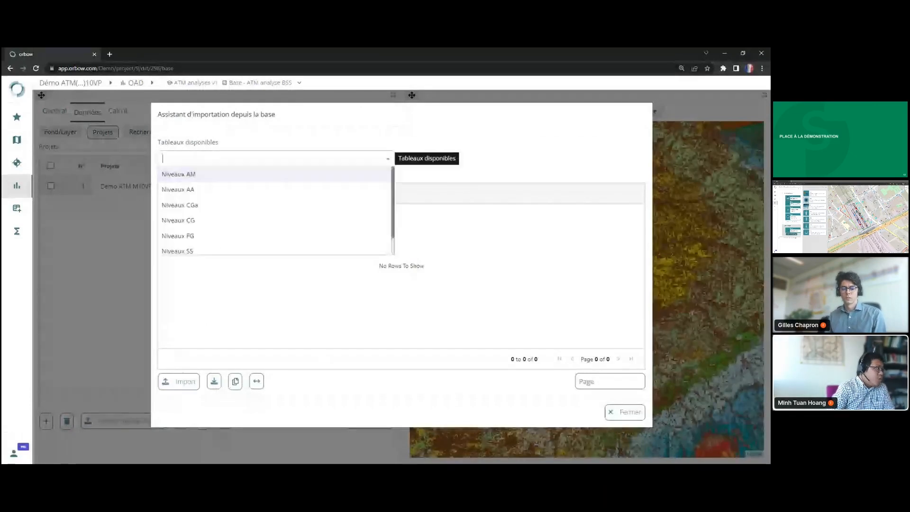
pyautogui.scroll(-1, 252, 223)
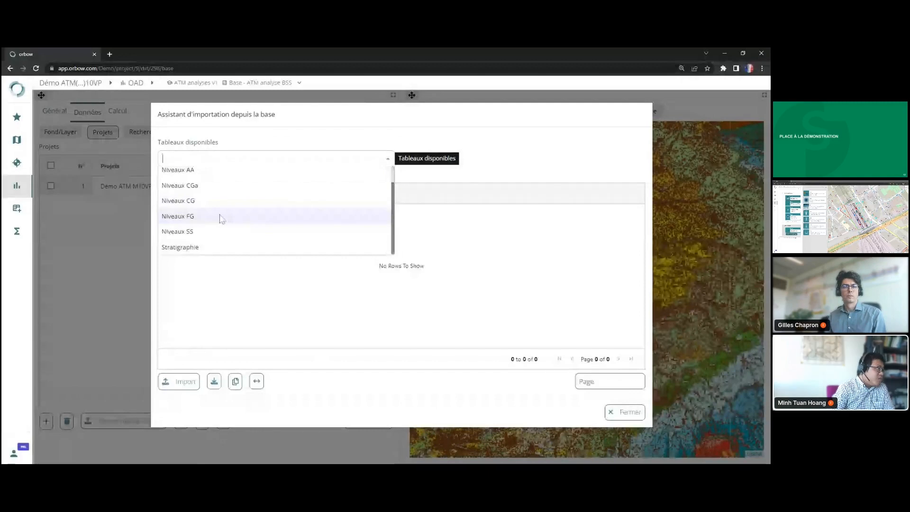
pyautogui.click(199, 247)
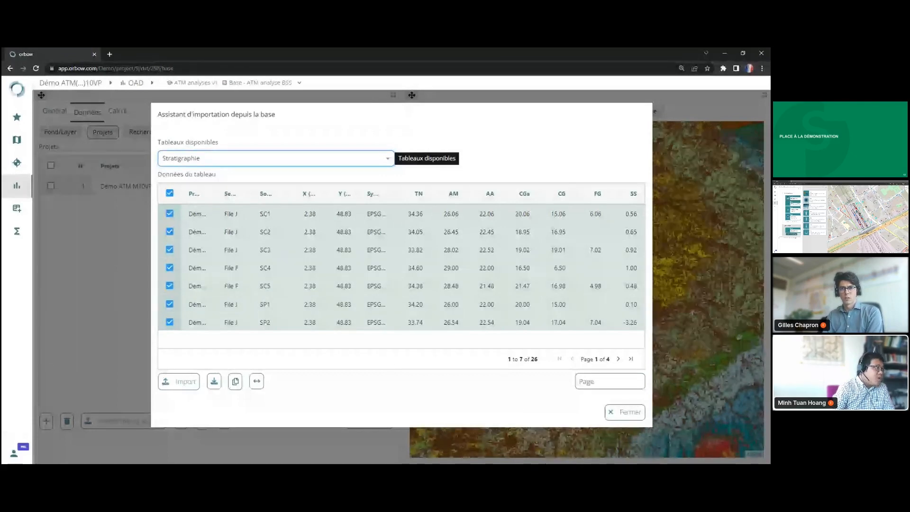
pyautogui.click(624, 412)
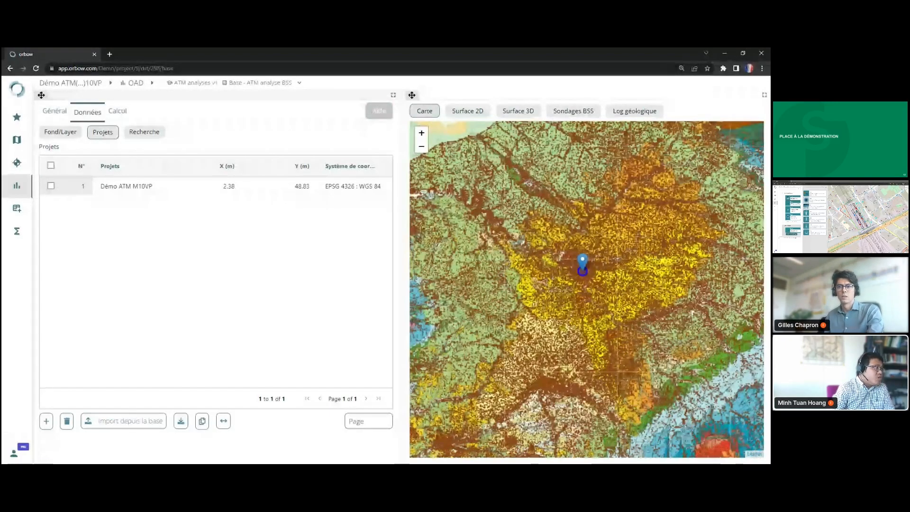
# - Open the Recherche settings and inspect the BSS boreholes around the project marker on the geological map
pyautogui.click(144, 132)
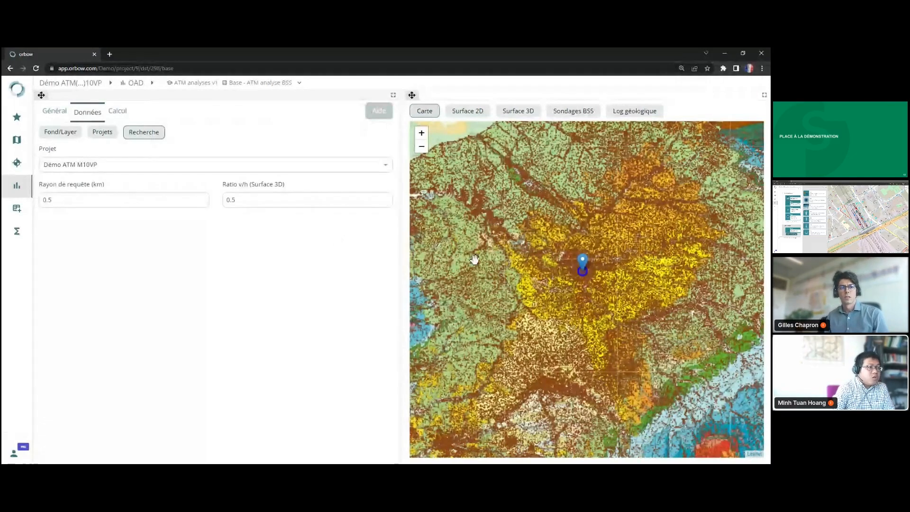
pyautogui.scroll(3, 534, 286)
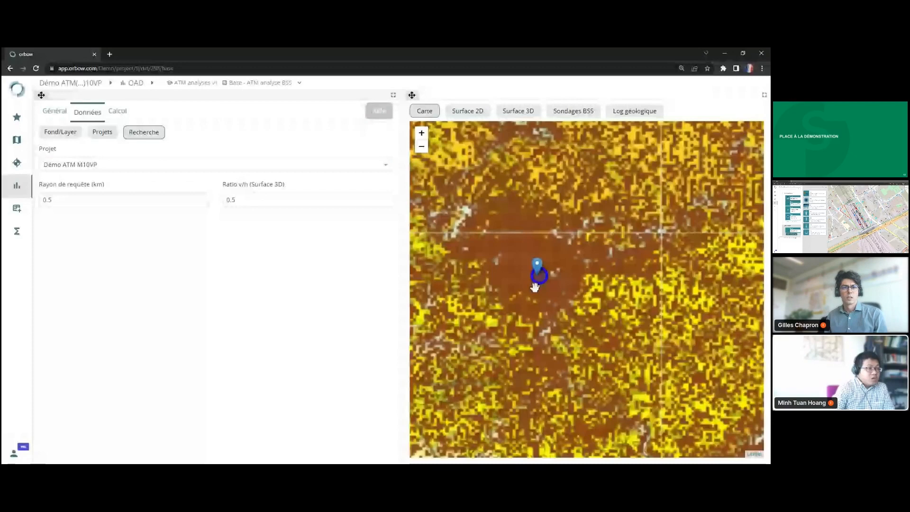
pyautogui.moveTo(535, 287); pyautogui.dragTo(539, 318)
pyautogui.scroll(3, 549, 309)
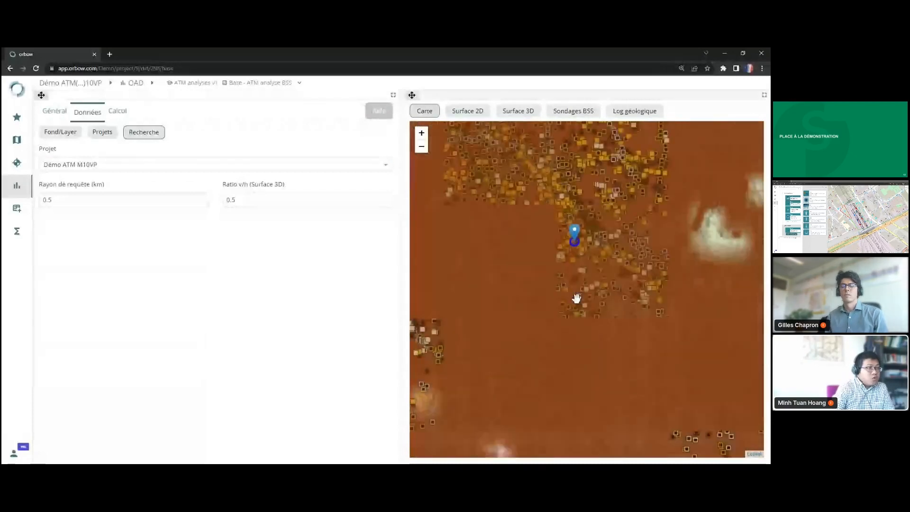
pyautogui.scroll(-2, 583, 293)
pyautogui.scroll(2, 589, 290)
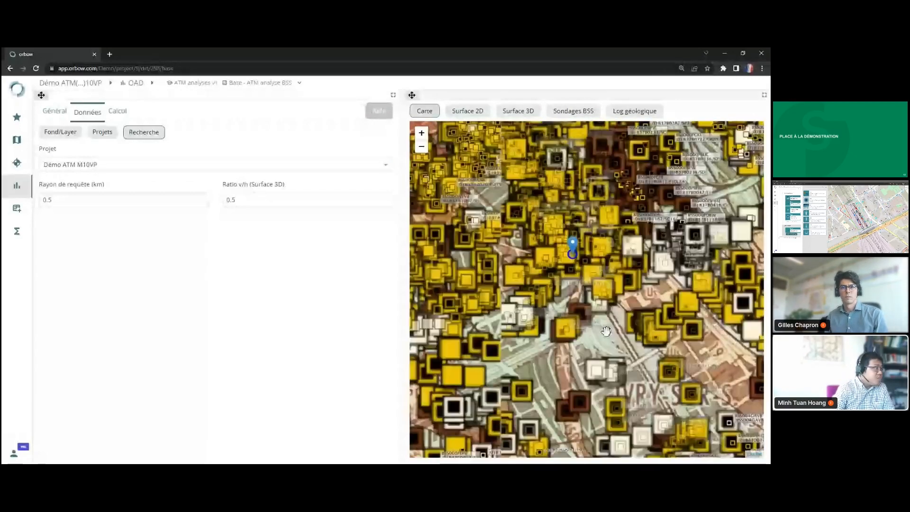
pyautogui.scroll(-2, 579, 353)
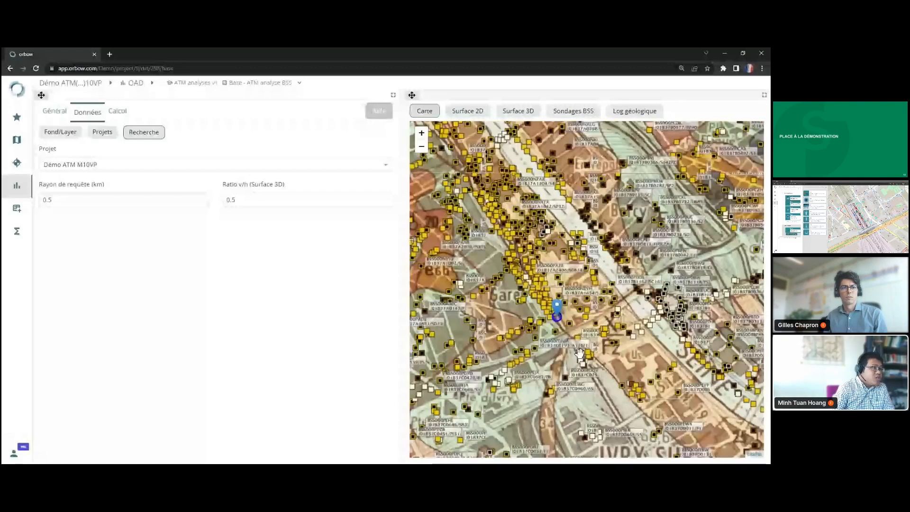
pyautogui.moveTo(580, 353); pyautogui.dragTo(585, 312)
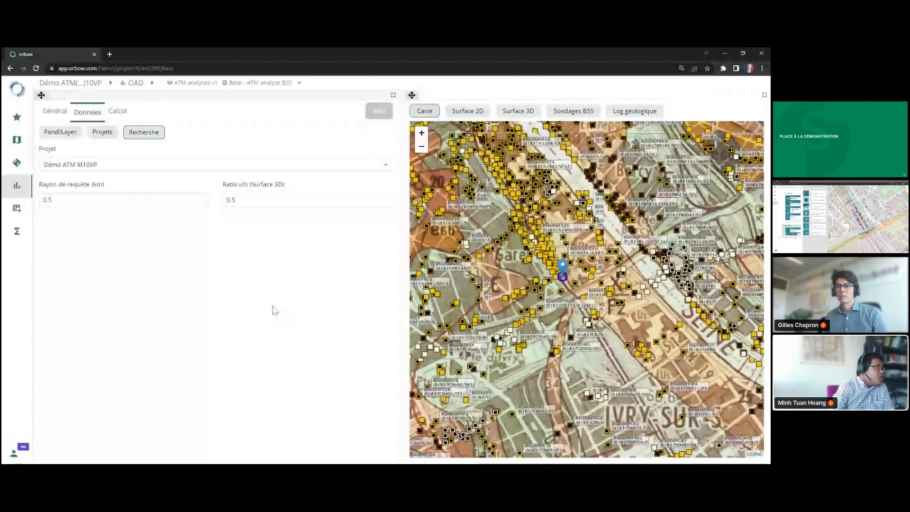
# - Run the ATM analyse BSS calculation for the Démo ATM M10VP project
pyautogui.click(117, 112)
pyautogui.click(91, 112)
pyautogui.click(109, 112)
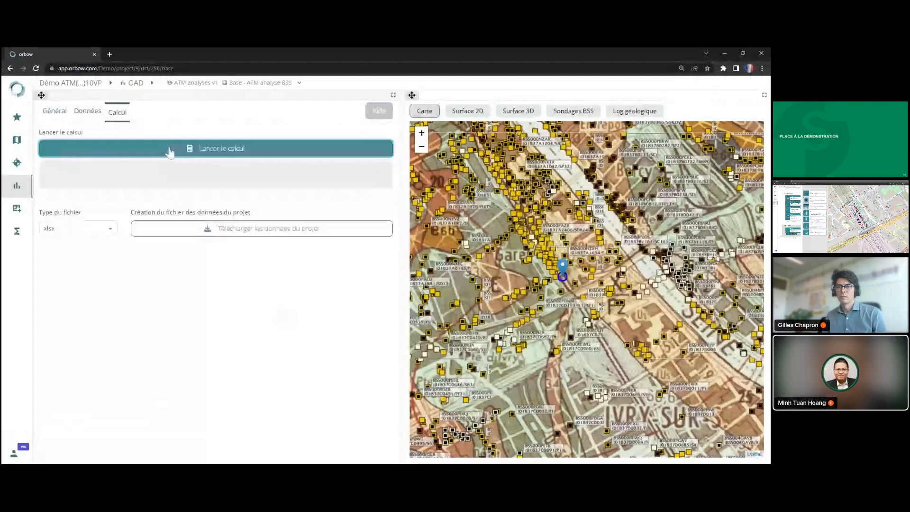
pyautogui.click(171, 148)
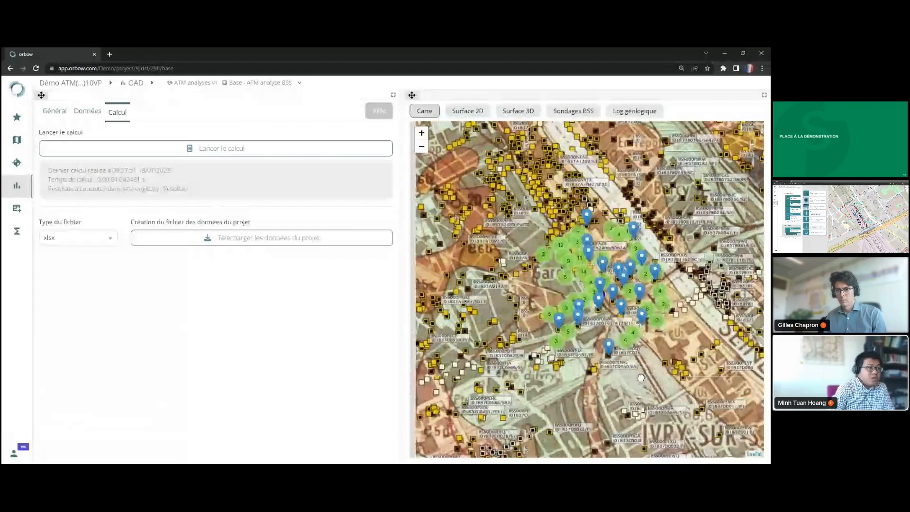
# - Examine the BSS boreholes retrieved around the project marker on the map, both as clusters and as individual points
pyautogui.scroll(-1, 624, 371)
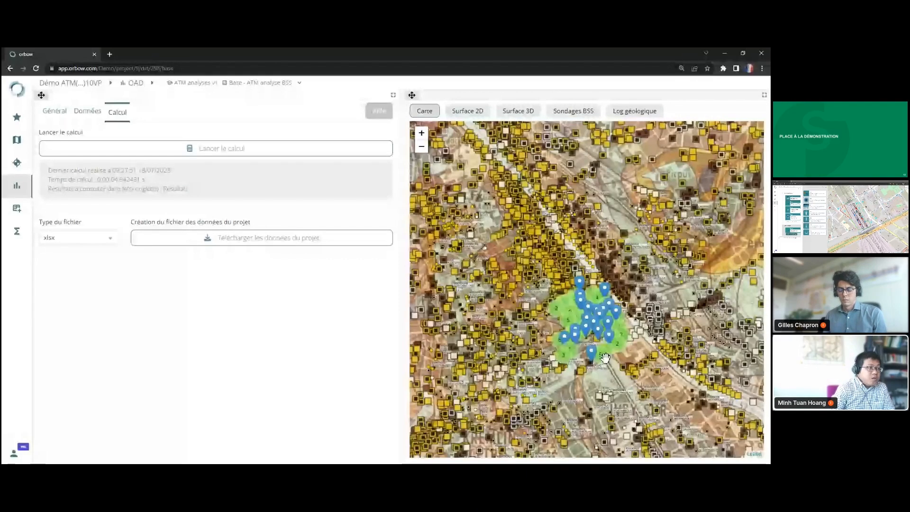
pyautogui.scroll(1, 605, 356)
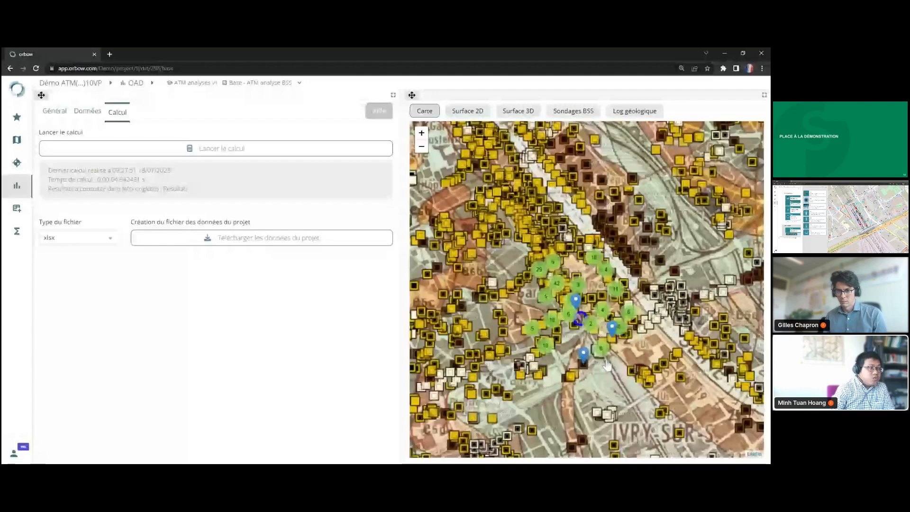
pyautogui.scroll(1, 607, 365)
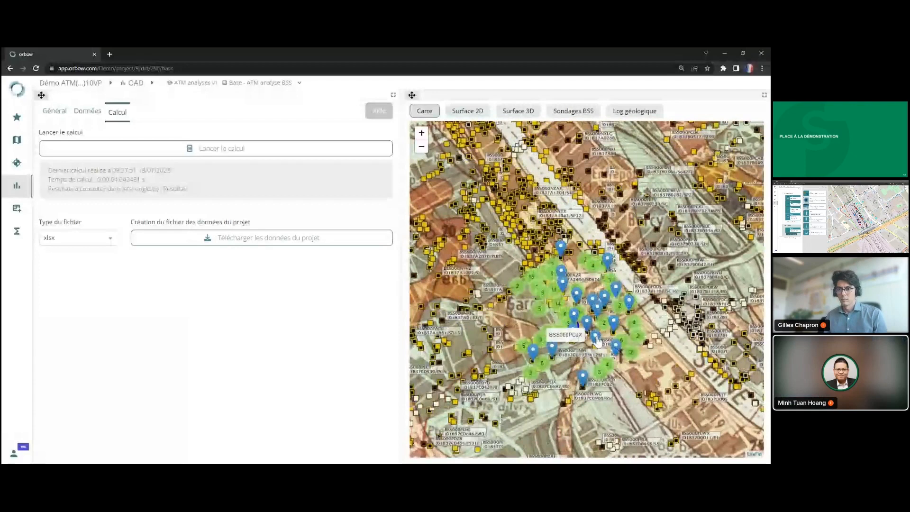
pyautogui.scroll(1, 597, 337)
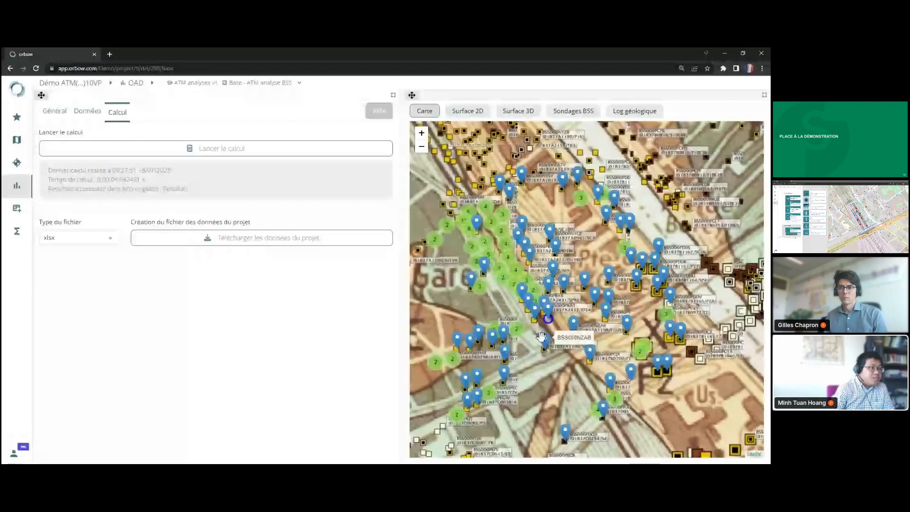
pyautogui.scroll(1, 543, 334)
pyautogui.scroll(-2, 575, 323)
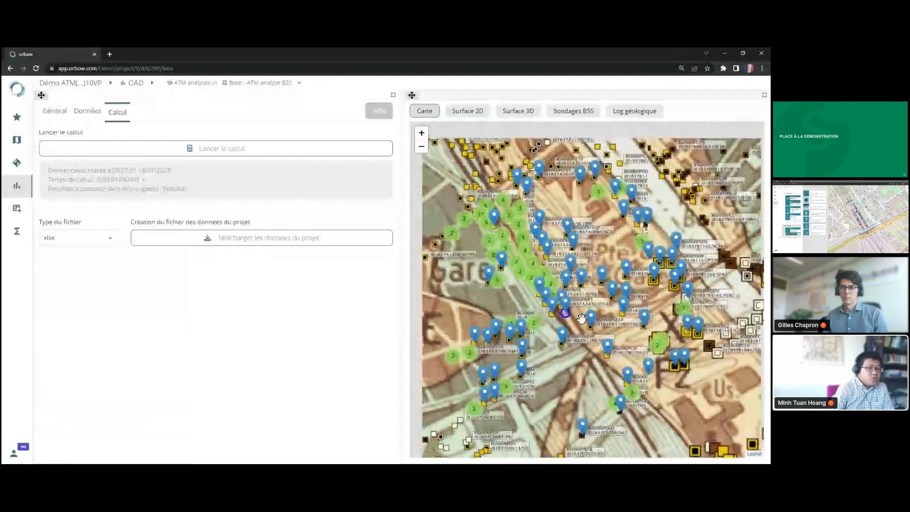
pyautogui.scroll(-1, 585, 318)
pyautogui.scroll(1, 585, 318)
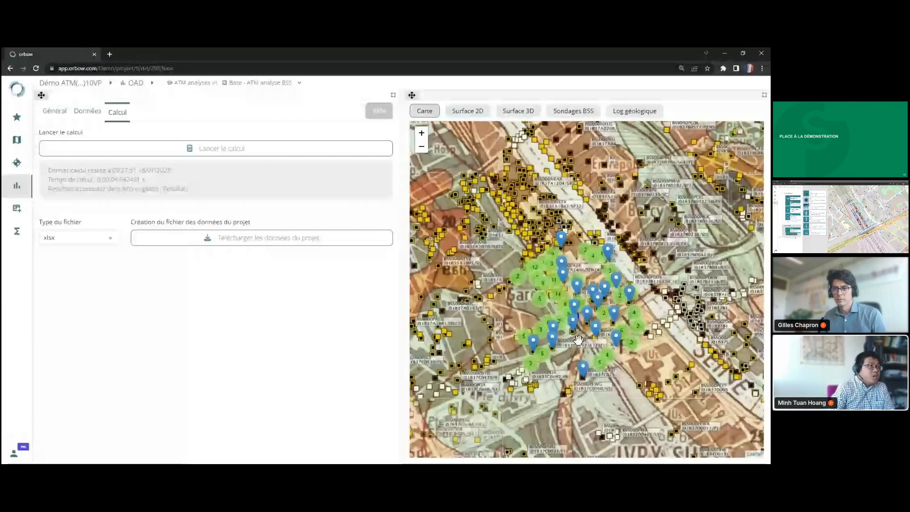
pyautogui.scroll(1, 566, 297)
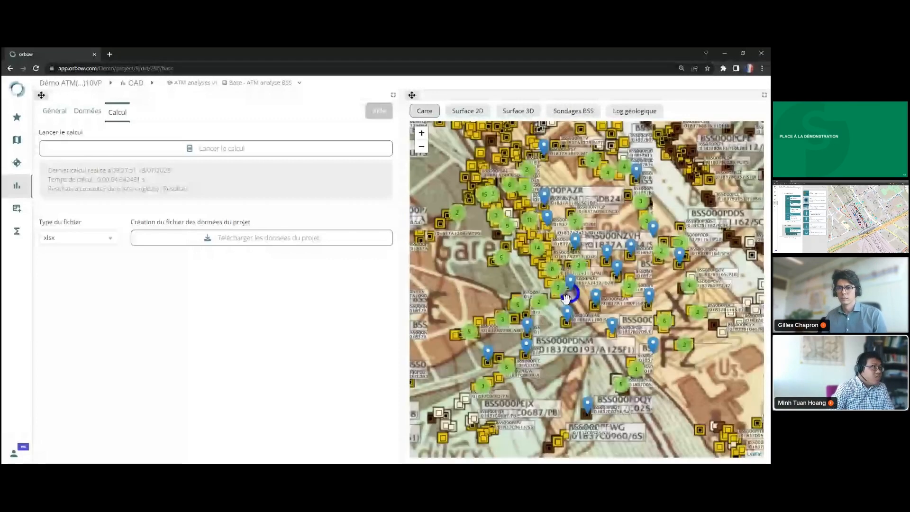
# - Display the 2D surface of the Quaternaire layer and set its colour scale to Cividis
pyautogui.click(473, 113)
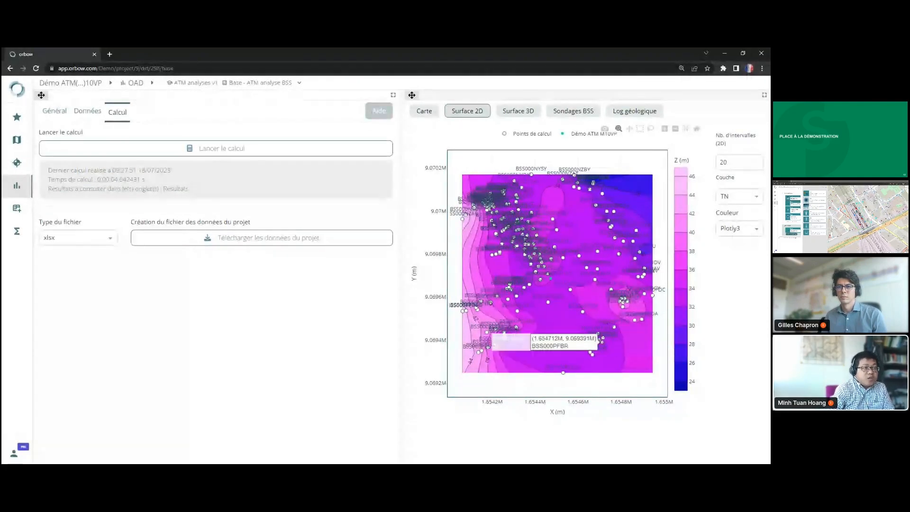
pyautogui.click(730, 196)
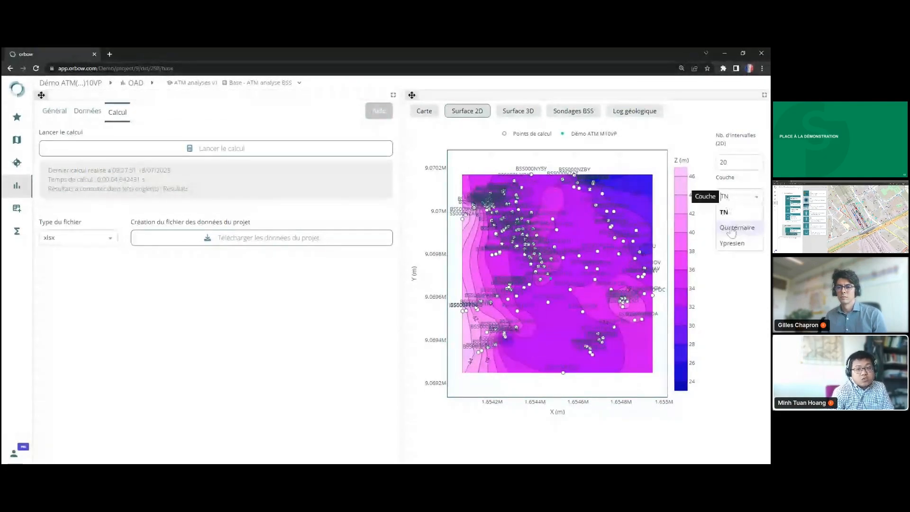
pyautogui.click(732, 229)
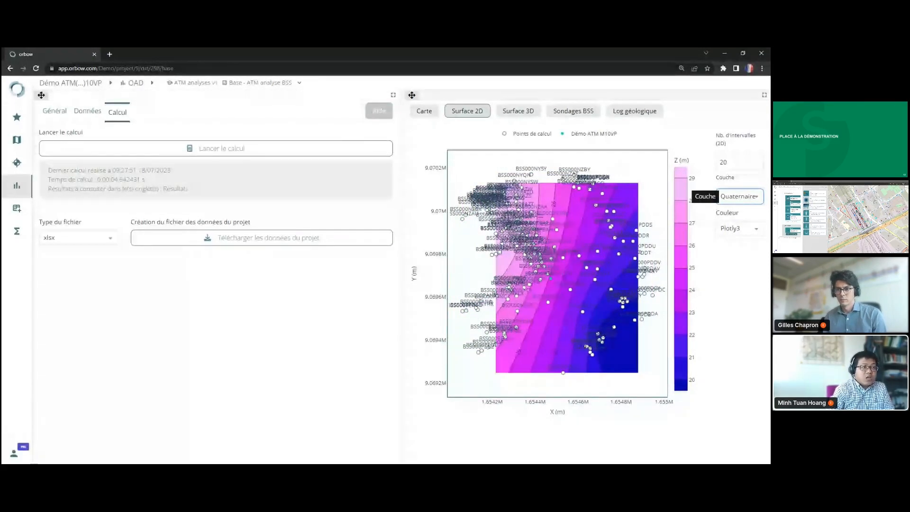
pyautogui.click(738, 197)
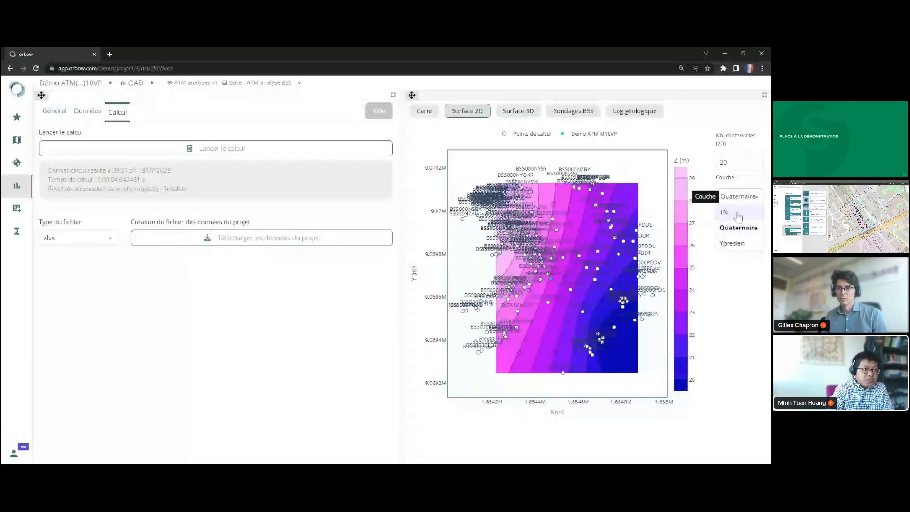
pyautogui.click(735, 231)
pyautogui.click(738, 234)
pyautogui.click(728, 305)
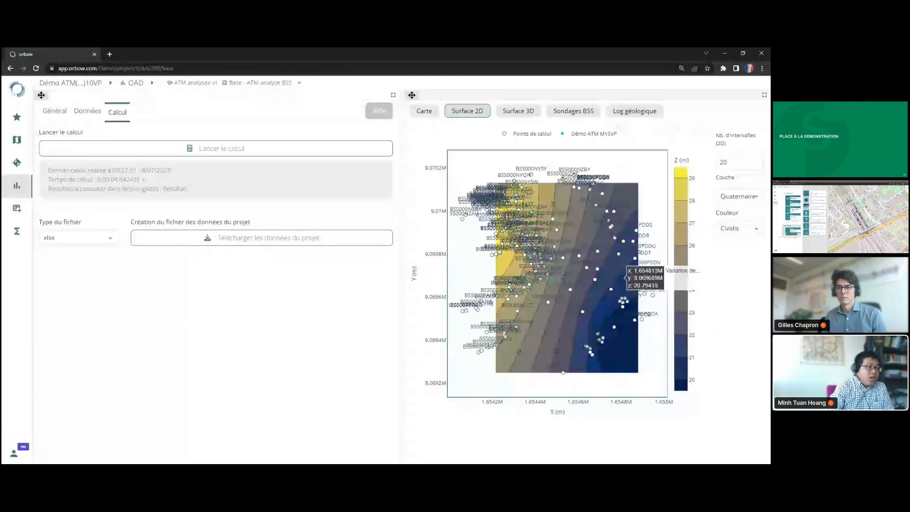
# - Open the 3D surface view and examine the TN, Quaternaire and Ypresien layers from several angles
pyautogui.click(518, 111)
pyautogui.moveTo(550, 320); pyautogui.dragTo(591, 328)
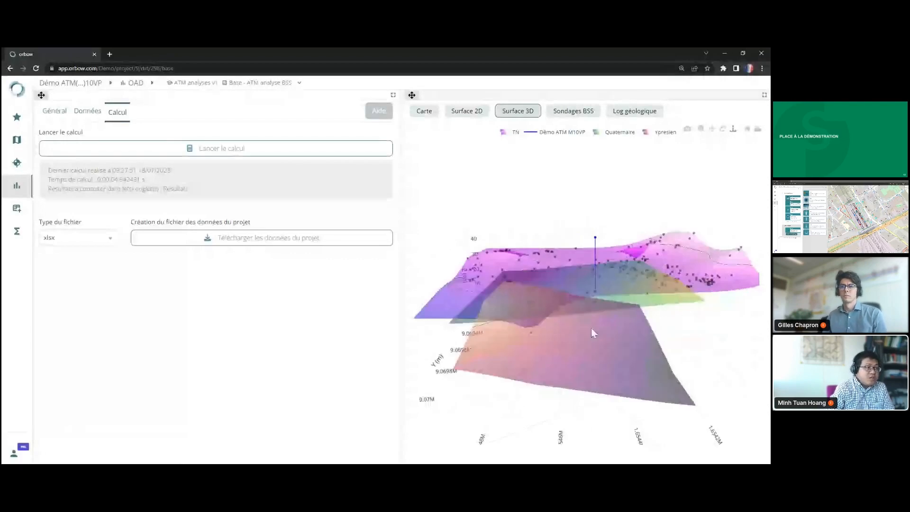
pyautogui.moveTo(590, 328)
pyautogui.mouseDown()
pyautogui.moveTo(582, 326)
pyautogui.moveTo(590, 315)
pyautogui.moveTo(653, 324)
pyautogui.moveTo(596, 320)
pyautogui.moveTo(604, 318)
pyautogui.mouseUp()
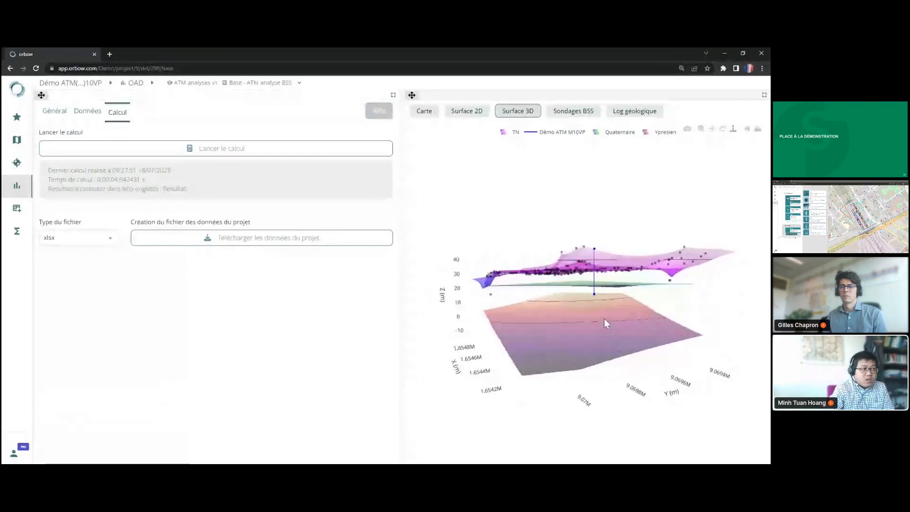
pyautogui.moveTo(603, 319)
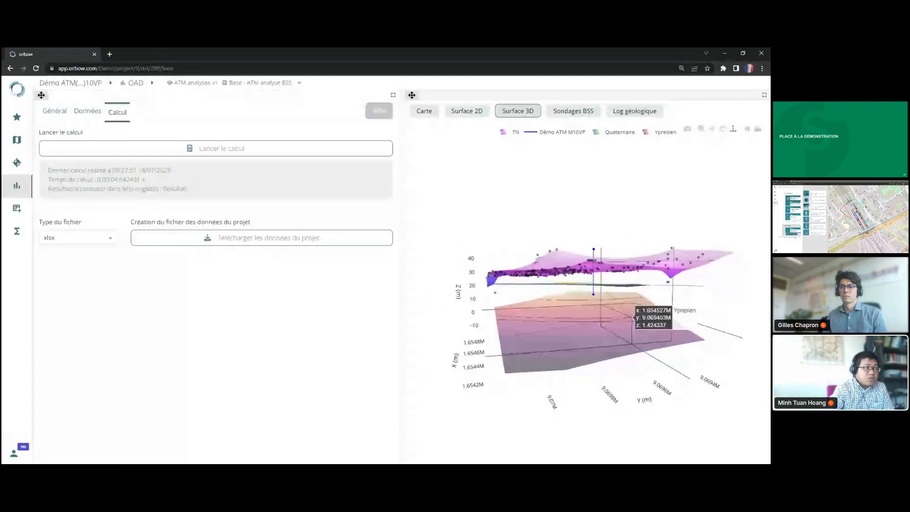
# - Open the Sondages BSS table, fit its column widths and examine all borehole columns through to the Lien column
pyautogui.moveTo(621, 317); pyautogui.dragTo(592, 319)
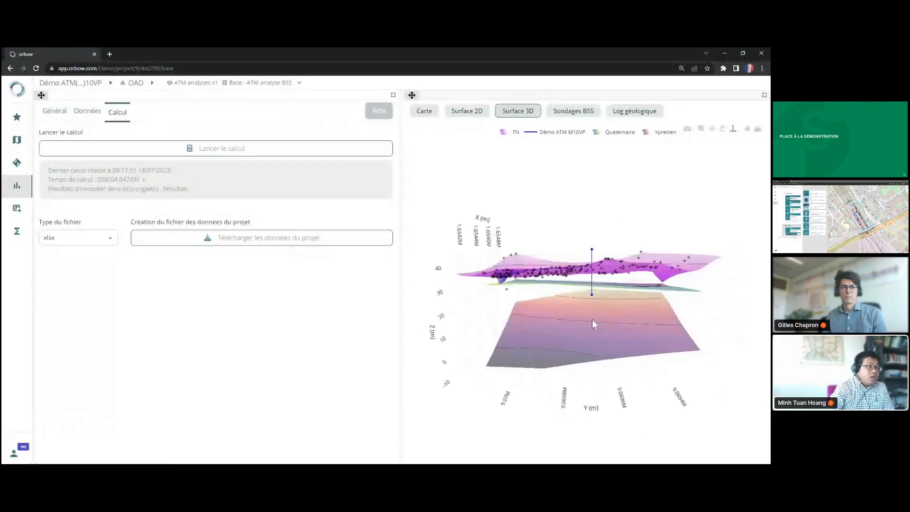
pyautogui.click(564, 112)
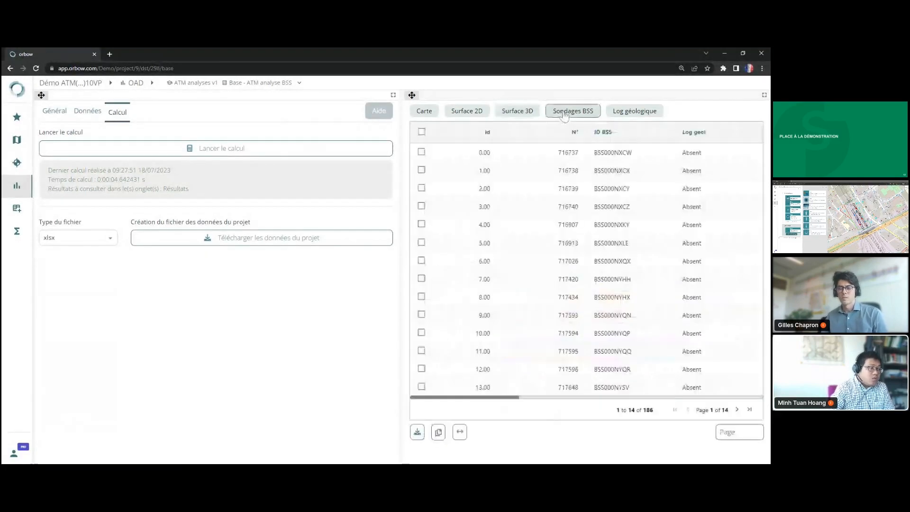
pyautogui.click(459, 433)
pyautogui.hscroll(1, 506, 406)
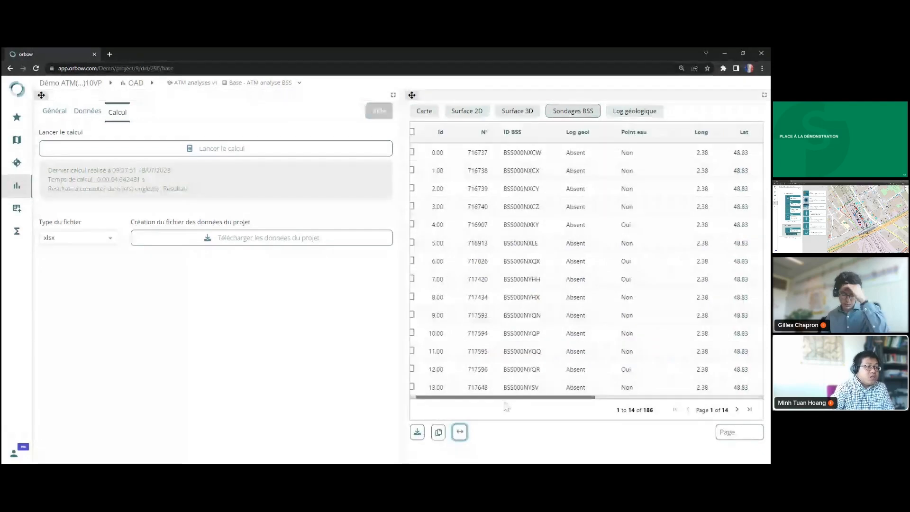
pyautogui.hscroll(10, 506, 406)
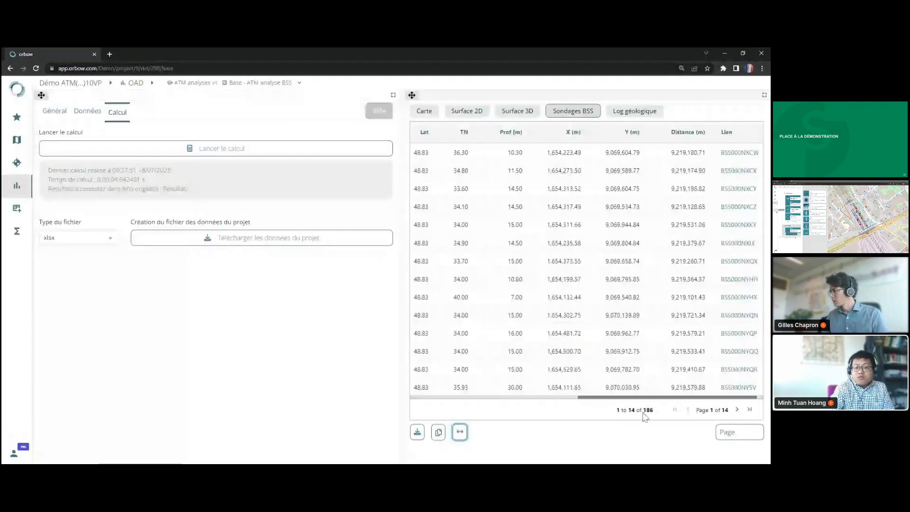
pyautogui.hscroll(1, 686, 423)
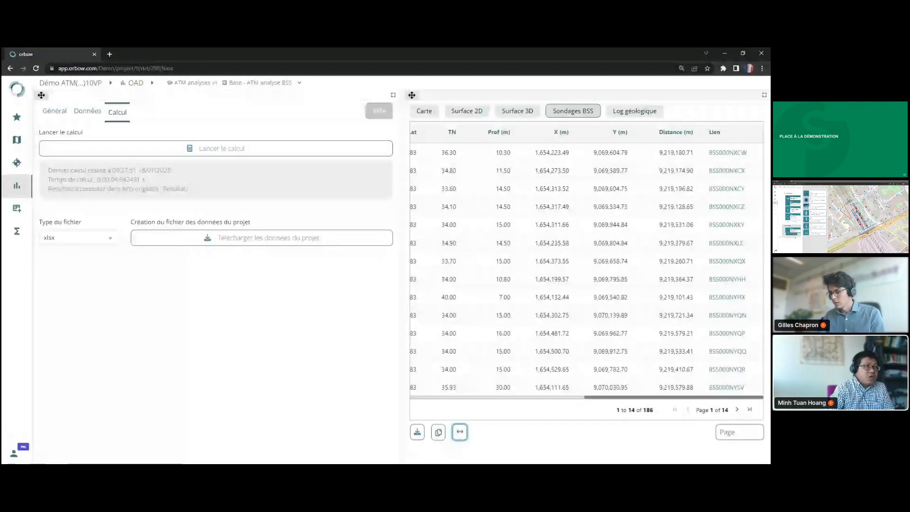
pyautogui.hscroll(-2, 616, 417)
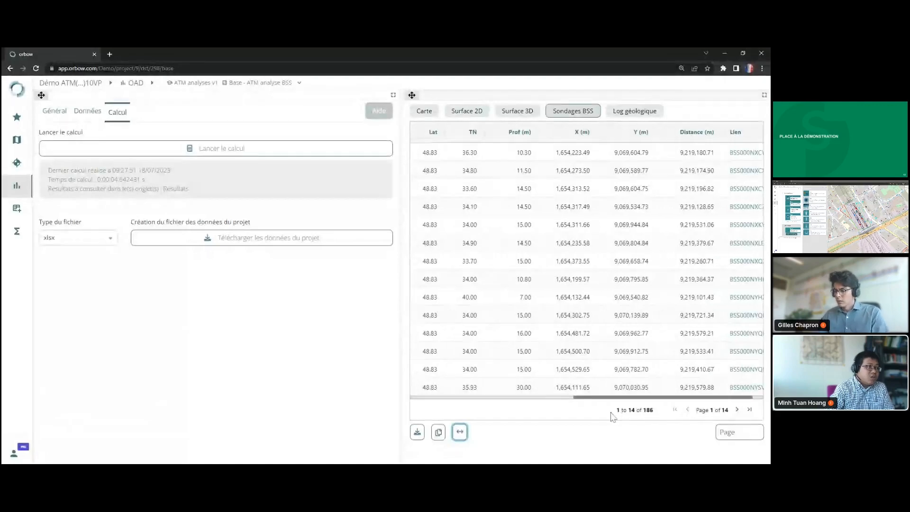
pyautogui.hscroll(-10, 611, 417)
pyautogui.hscroll(-3, 502, 408)
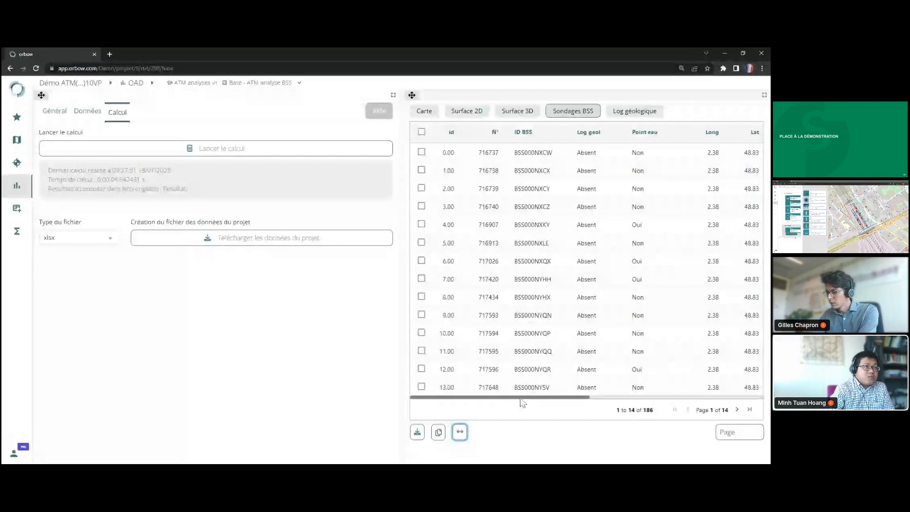
pyautogui.hscroll(10, 521, 402)
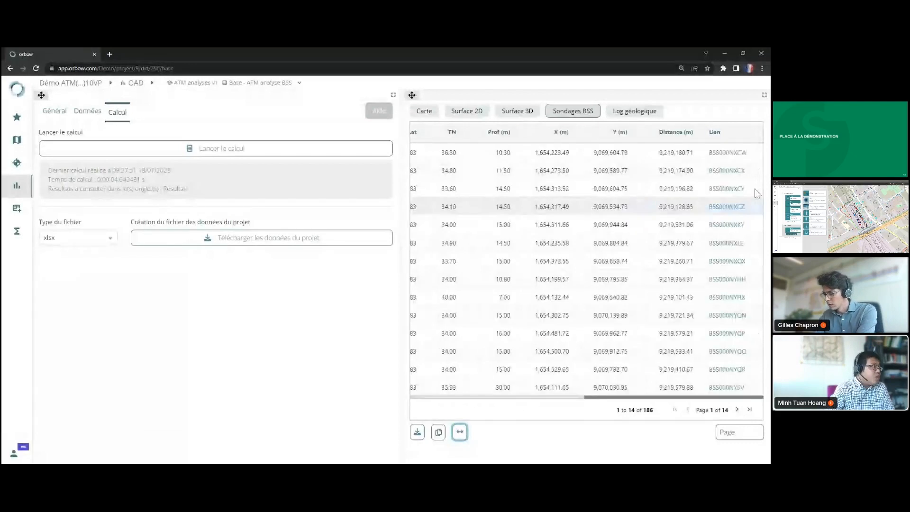
# - Open the InfoTerre sheet of borehole BSS000NXCW and consult its digitised geological log and technical description
pyautogui.click(729, 154)
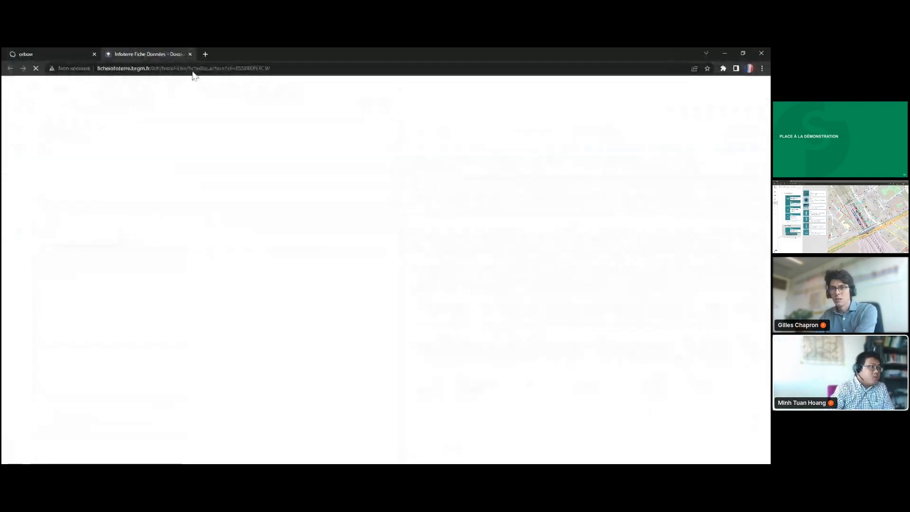
pyautogui.click(525, 256)
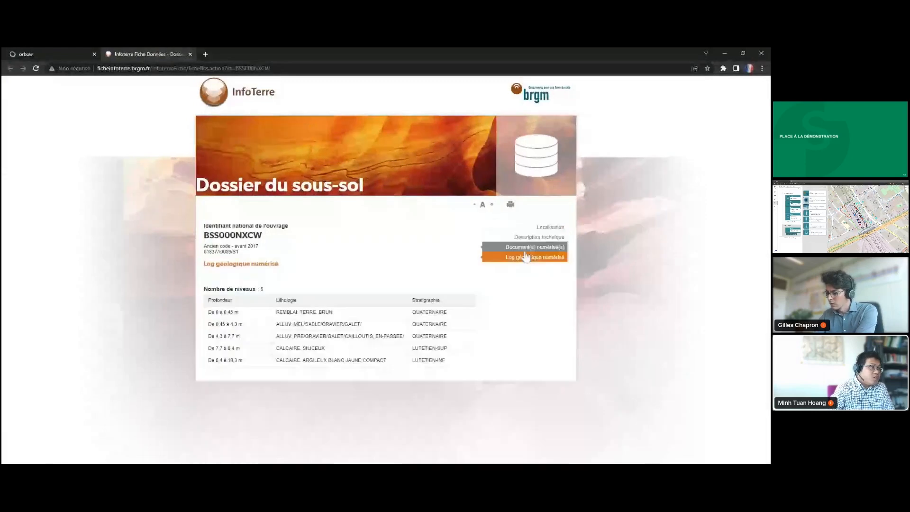
pyautogui.click(522, 239)
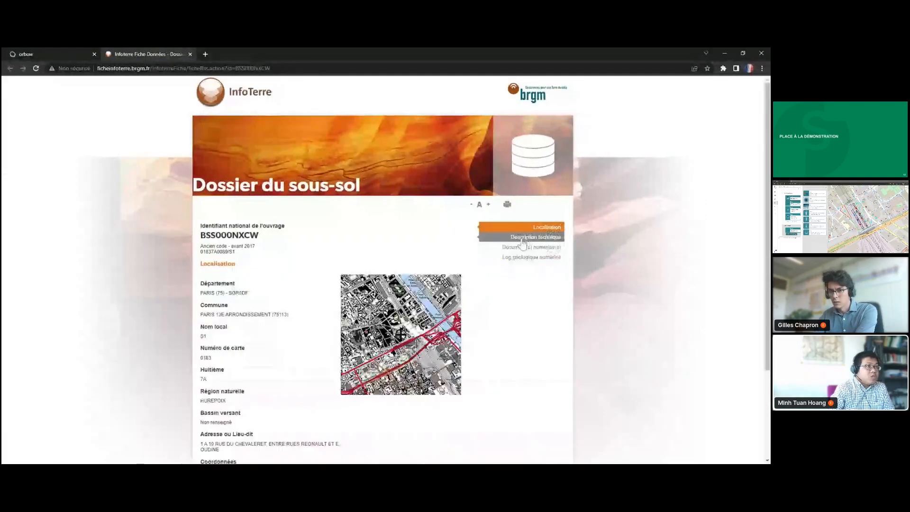
# - Switch back to orbow, view the Log géologique table and locate borehole BSS000PBAT near the project marker on the map
pyautogui.click(26, 54)
pyautogui.click(629, 112)
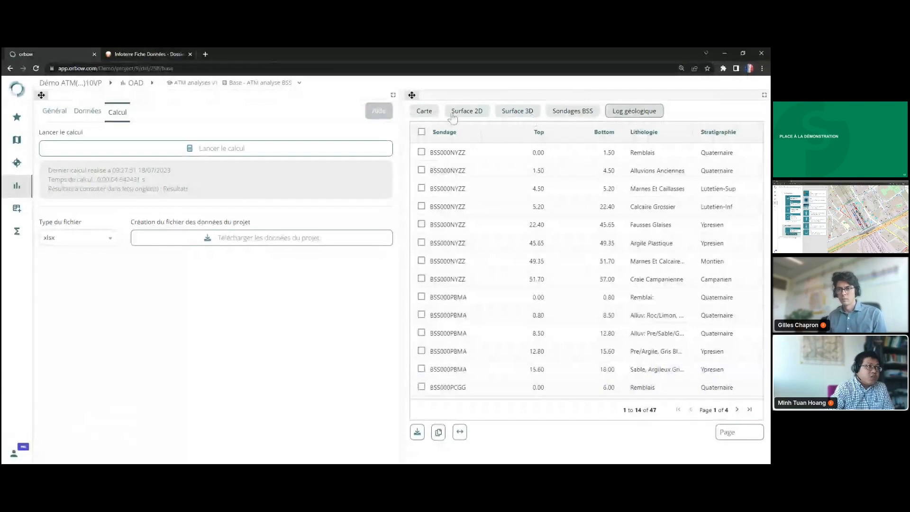
pyautogui.click(417, 114)
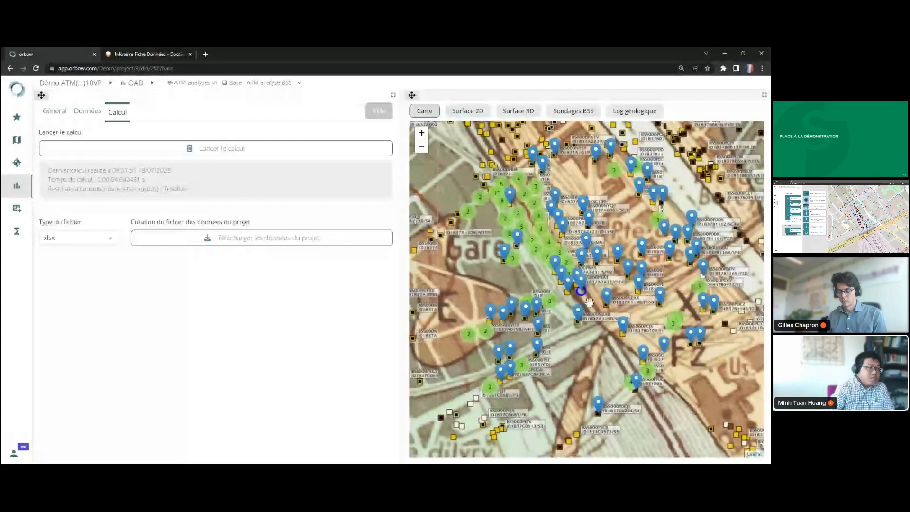
pyautogui.scroll(3, 606, 286)
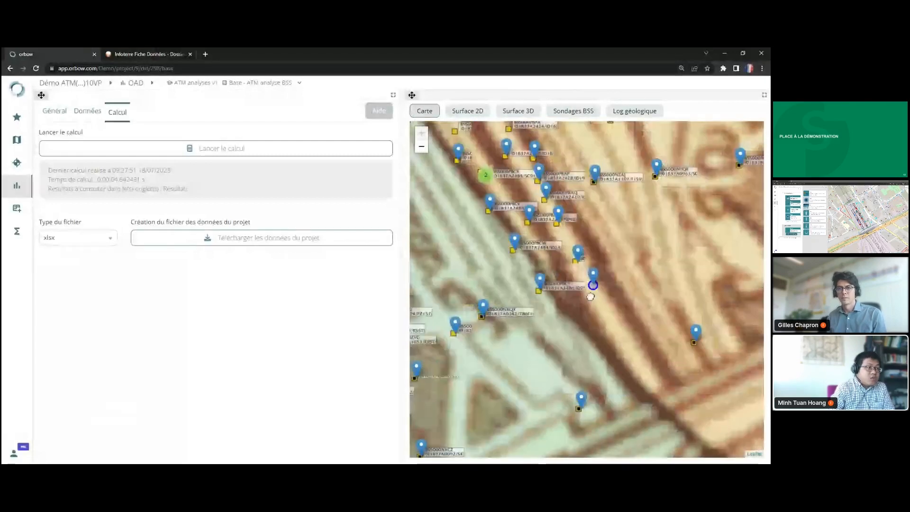
pyautogui.moveTo(596, 294); pyautogui.dragTo(572, 322)
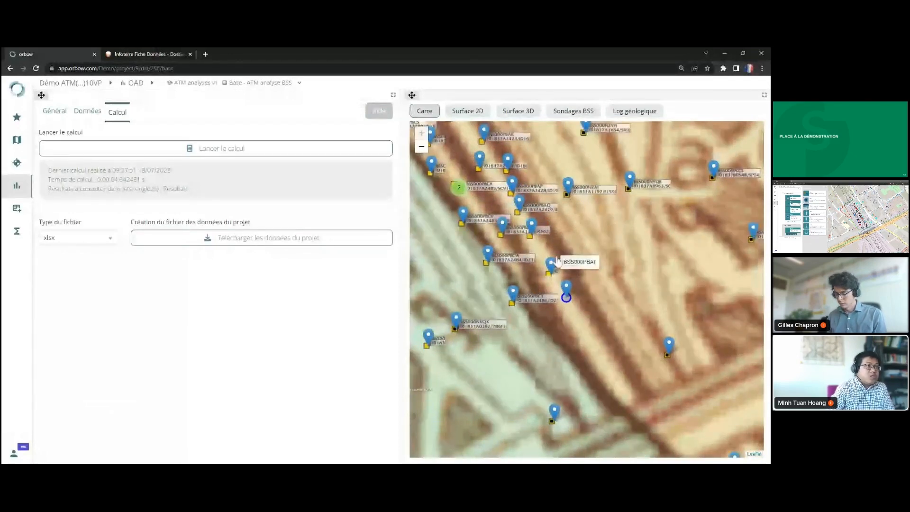
# - Filter the Sondages BSS table to boreholes whose ID BSS contains PBAT and bring the borehole's link into view
pyautogui.click(581, 113)
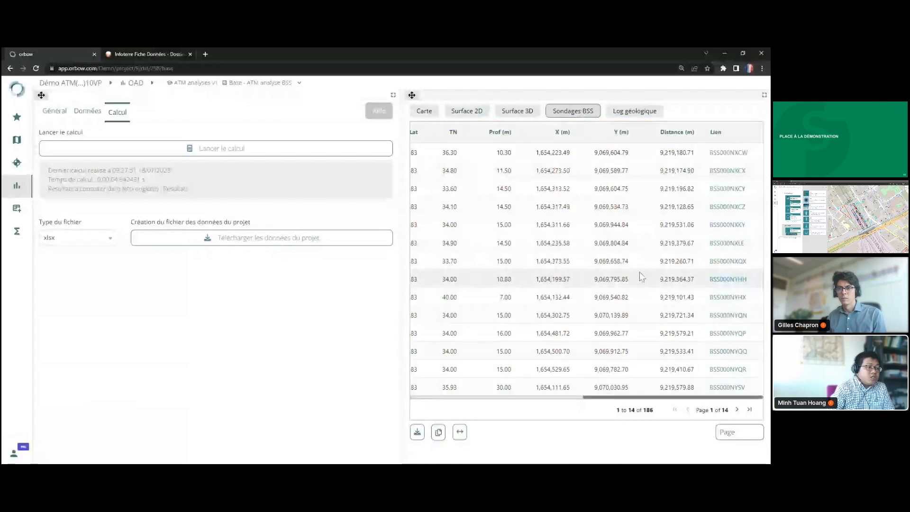
pyautogui.hscroll(-2, 504, 397)
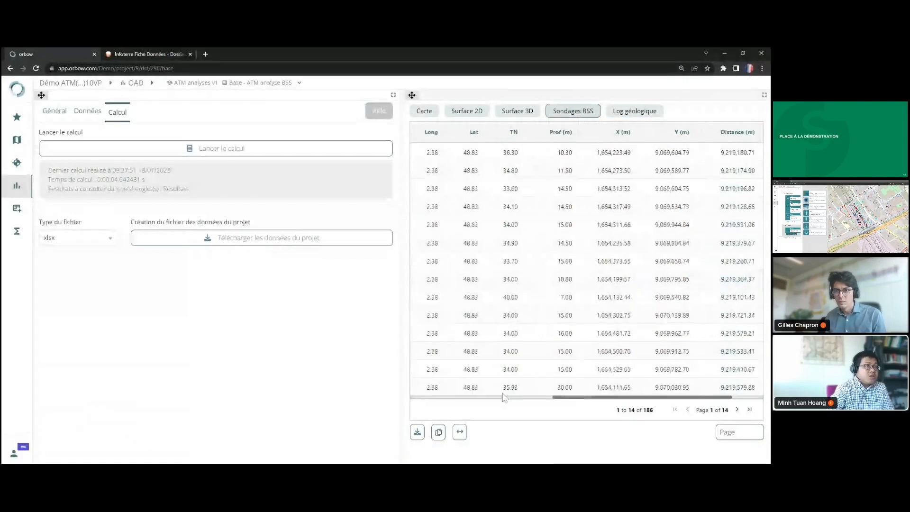
pyautogui.hscroll(-3, 504, 396)
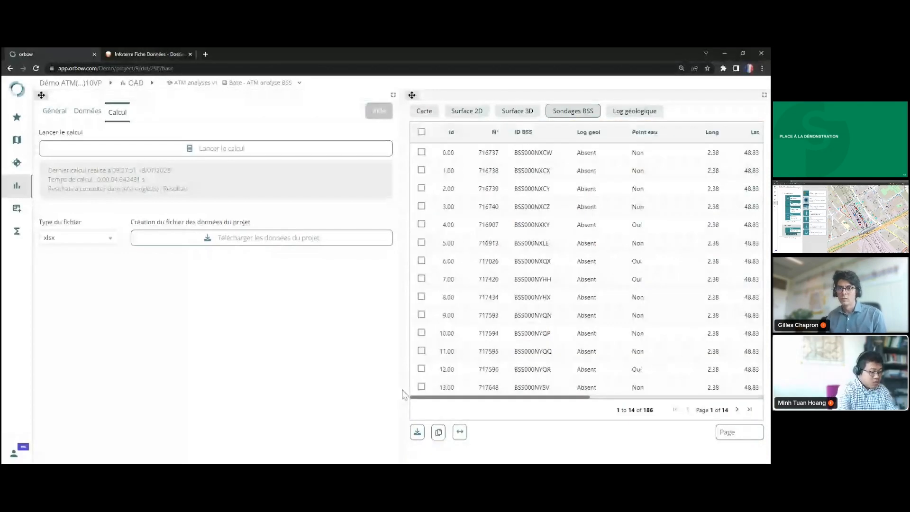
pyautogui.click(559, 133)
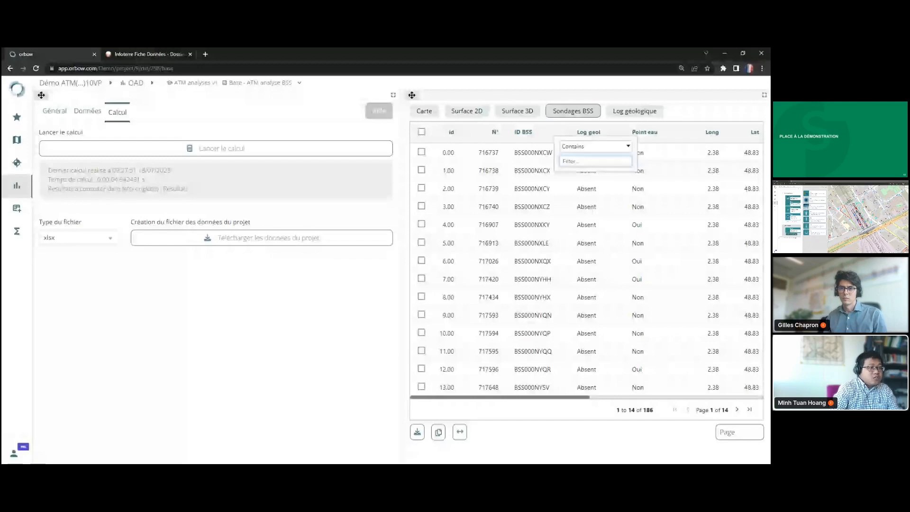
pyautogui.write('PBAT')
pyautogui.click(606, 307)
pyautogui.hscroll(5, 532, 404)
pyautogui.hscroll(3, 694, 419)
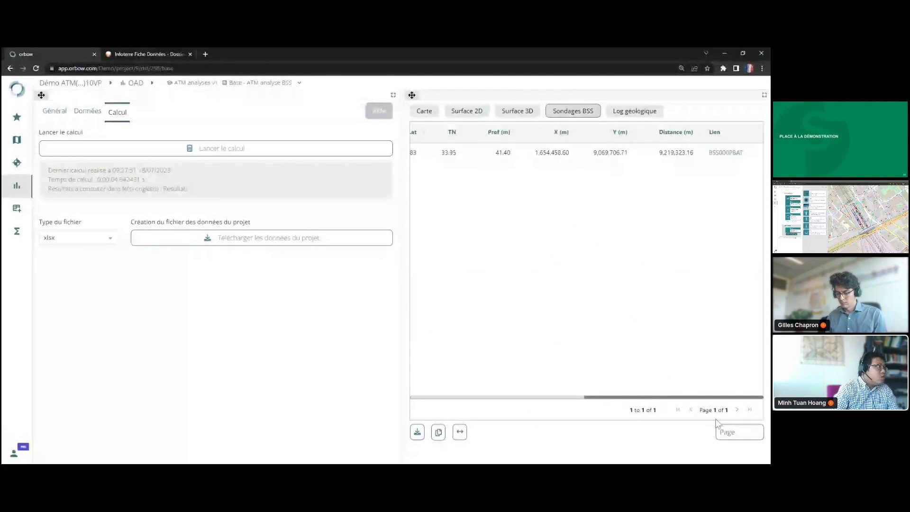
# - Open borehole BSS000PBAT's InfoTerre sheet, closing the previous borehole's sheet, and examine its technical description and digitised geological log
pyautogui.click(723, 153)
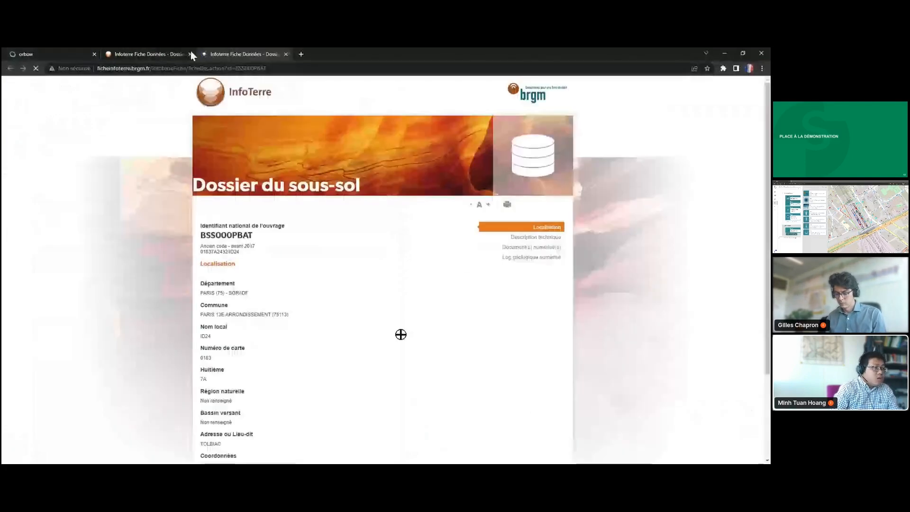
pyautogui.click(190, 54)
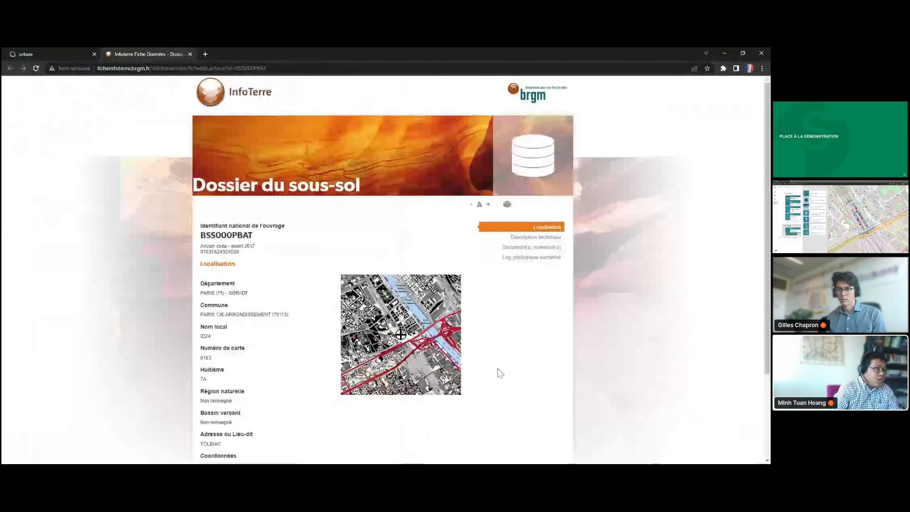
pyautogui.click(521, 248)
pyautogui.click(522, 238)
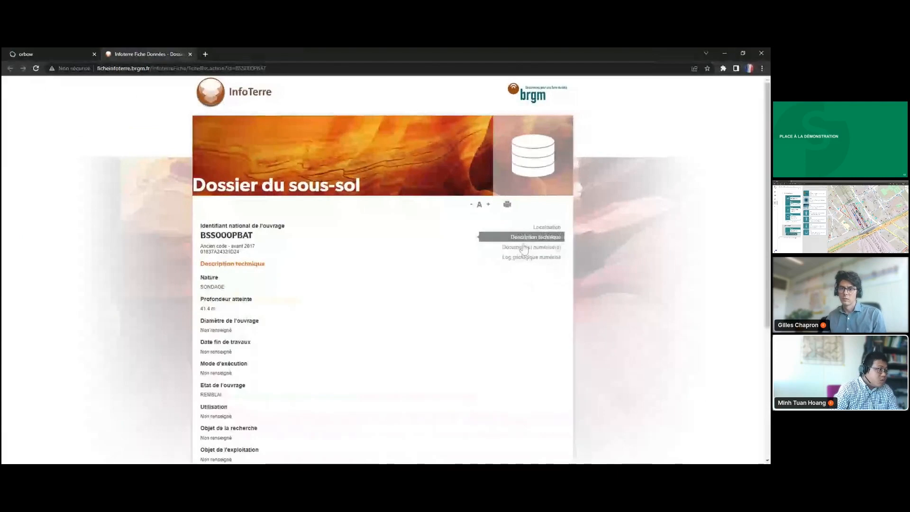
pyautogui.click(527, 257)
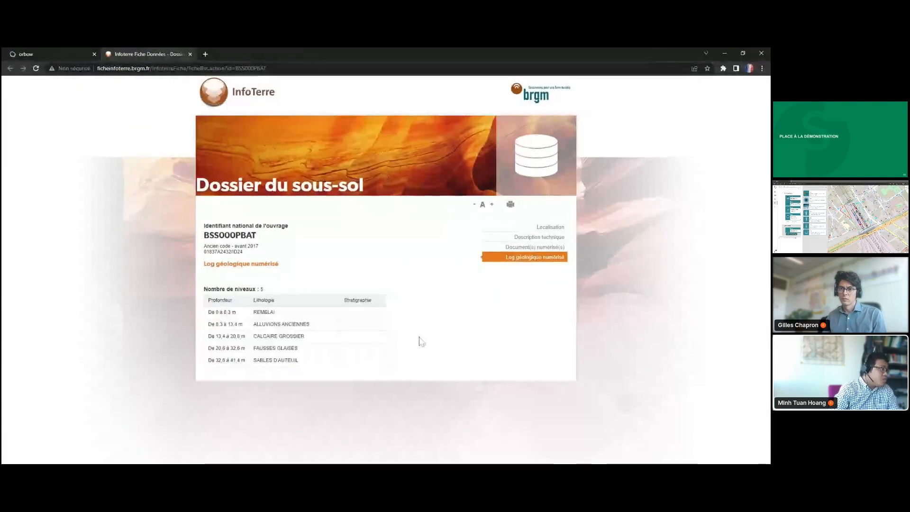
pyautogui.moveTo(382, 371); pyautogui.dragTo(221, 313)
pyautogui.click(276, 318)
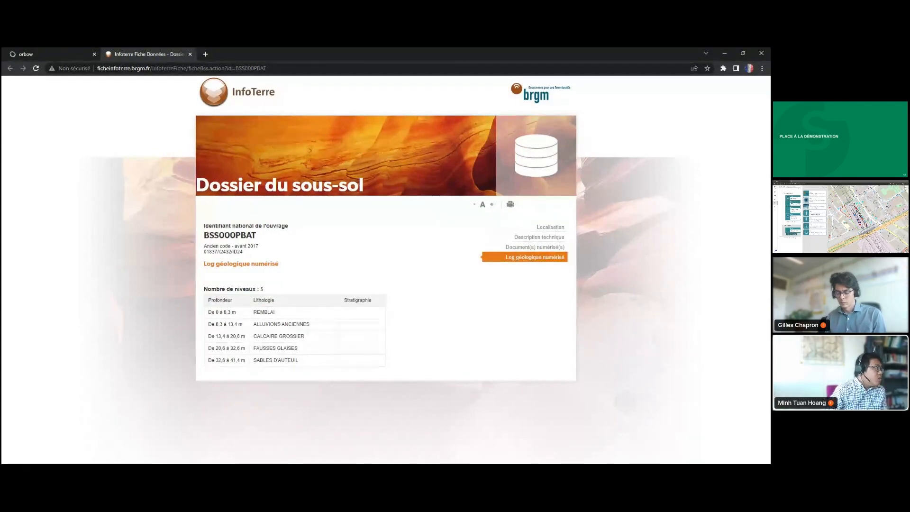
# - Return to orbow, open the Epaisseur Calcaire Sain module from ATM analyses v1 and review its general settings and borehole data
pyautogui.click(71, 53)
pyautogui.click(14, 189)
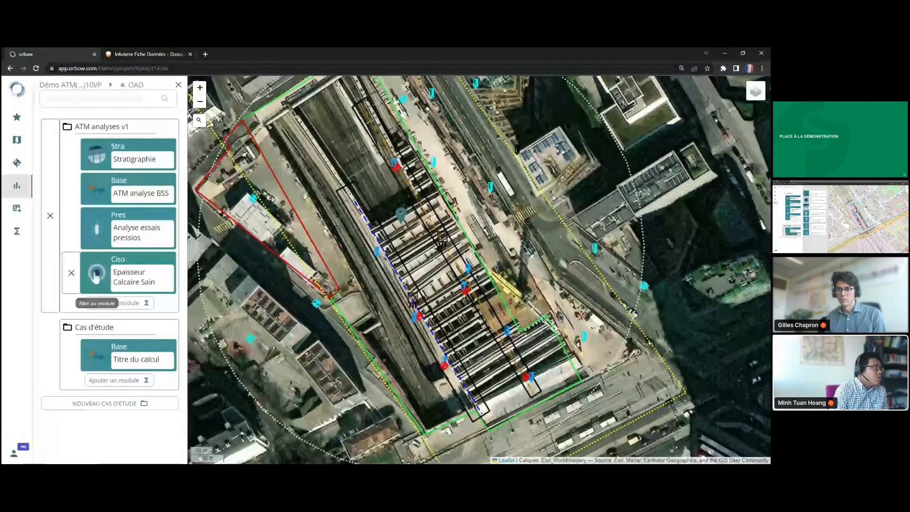
pyautogui.click(114, 289)
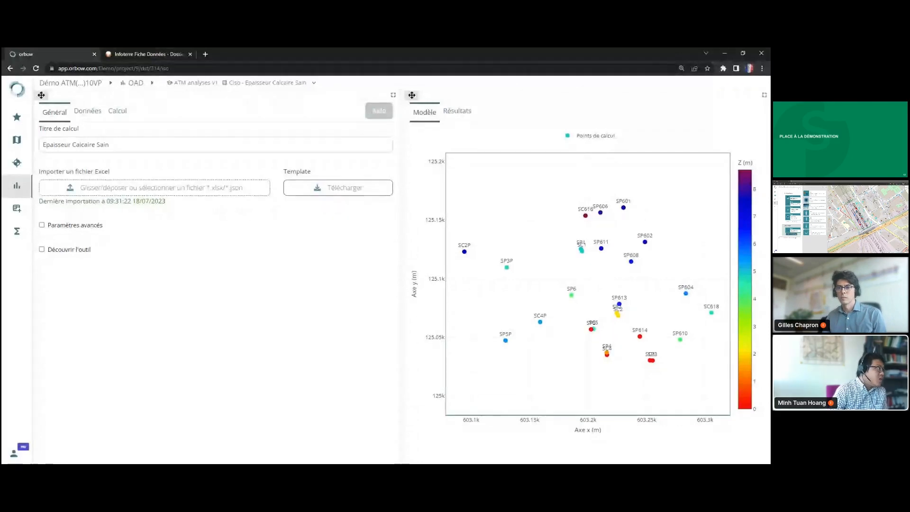
pyautogui.click(80, 118)
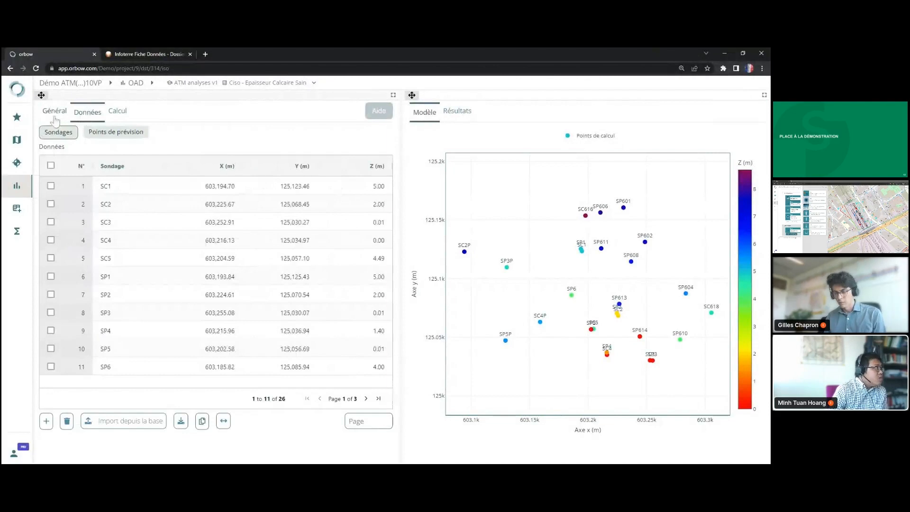
pyautogui.click(56, 112)
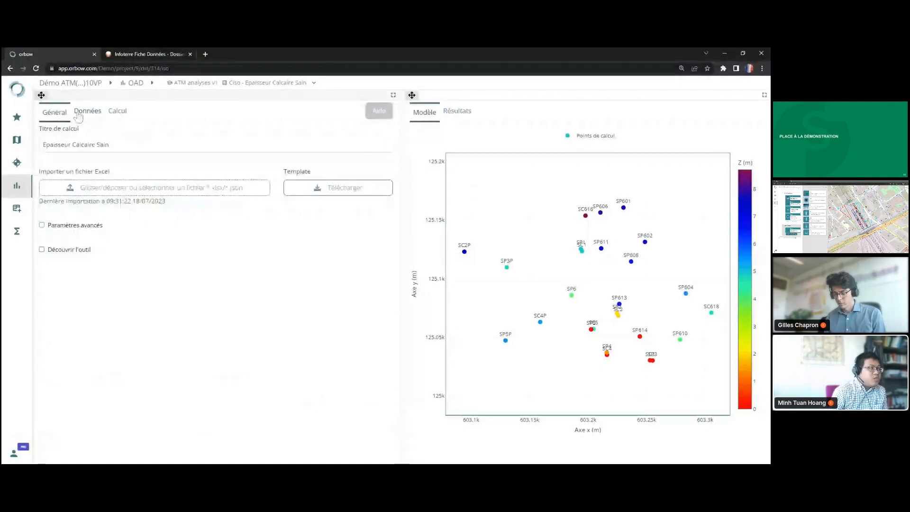
pyautogui.click(79, 116)
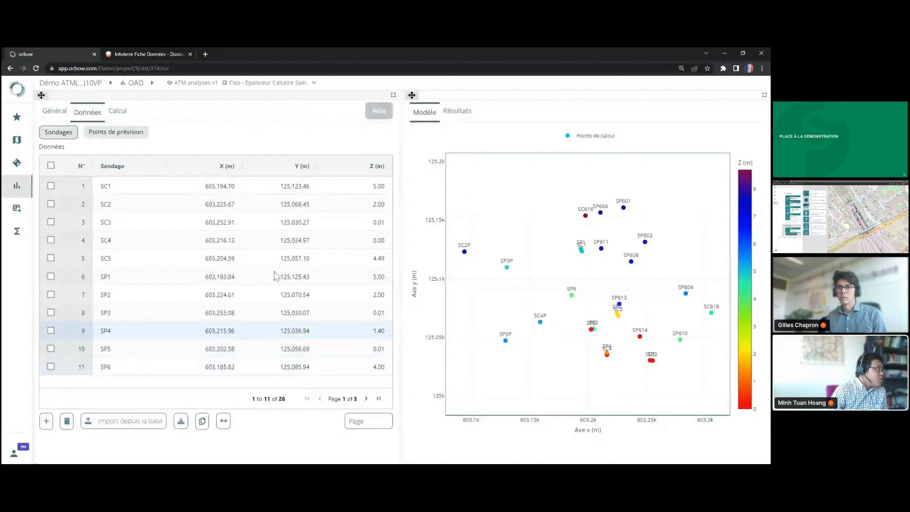
# - Run the Epaisseur Calcaire Sain calculation
pyautogui.click(117, 113)
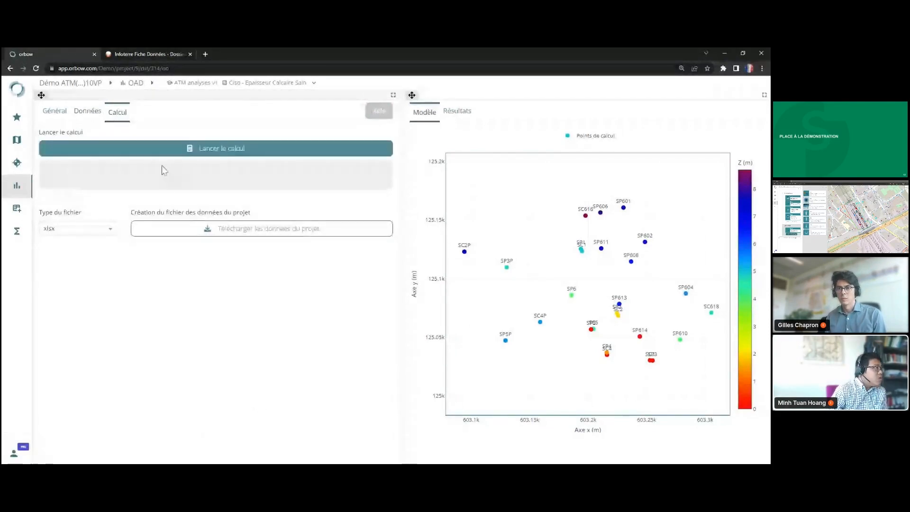
pyautogui.click(163, 148)
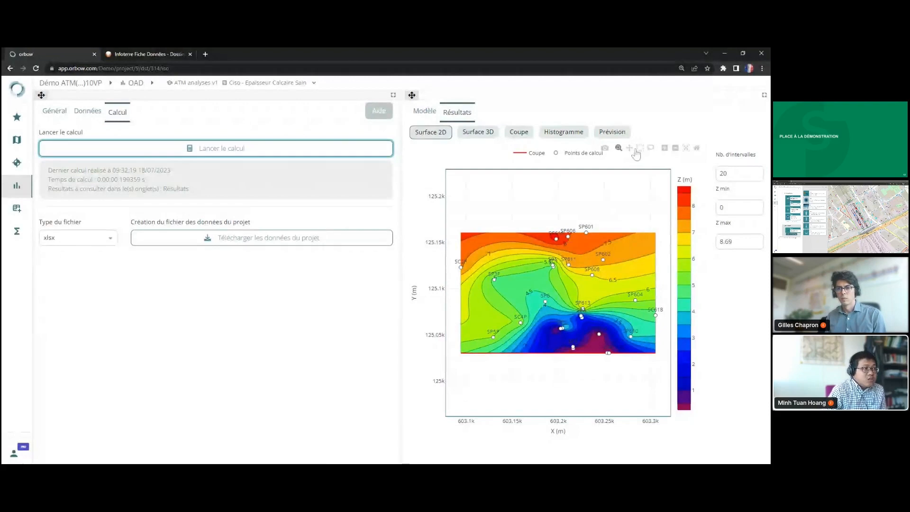
# - Box-select the calculation points in the central band of the 2D surface, from X about 603.17k to 603.25k
pyautogui.click(639, 149)
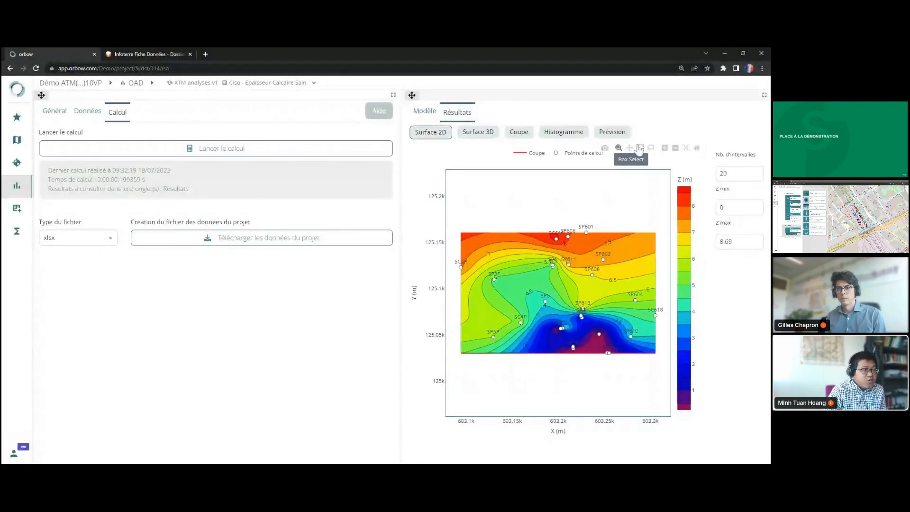
pyautogui.moveTo(529, 230); pyautogui.dragTo(601, 353)
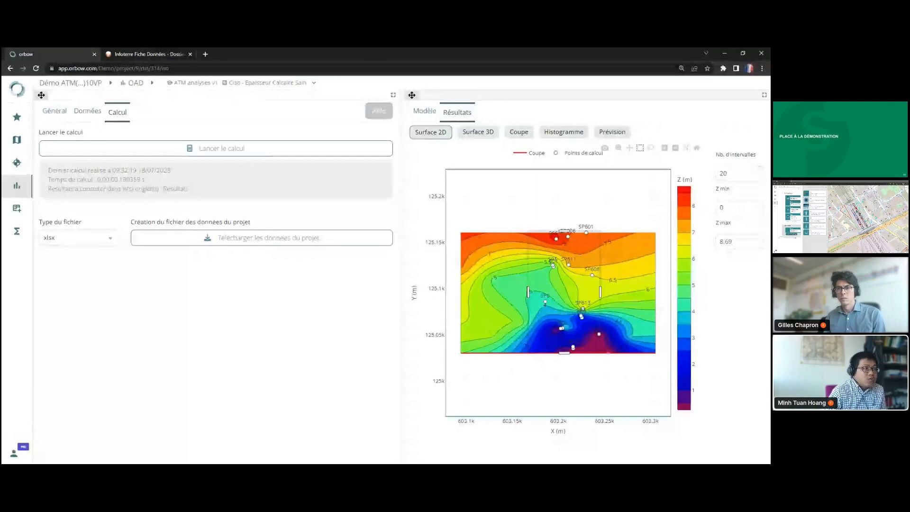
pyautogui.moveTo(606, 353)
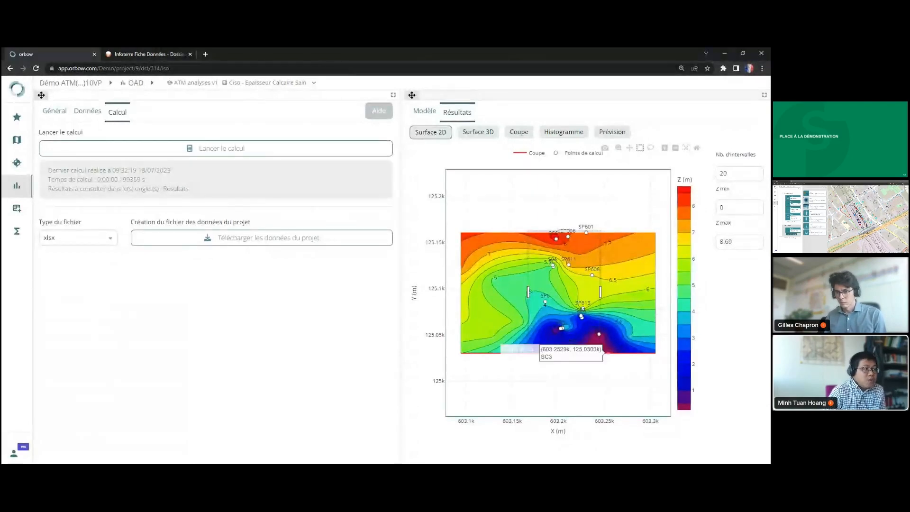
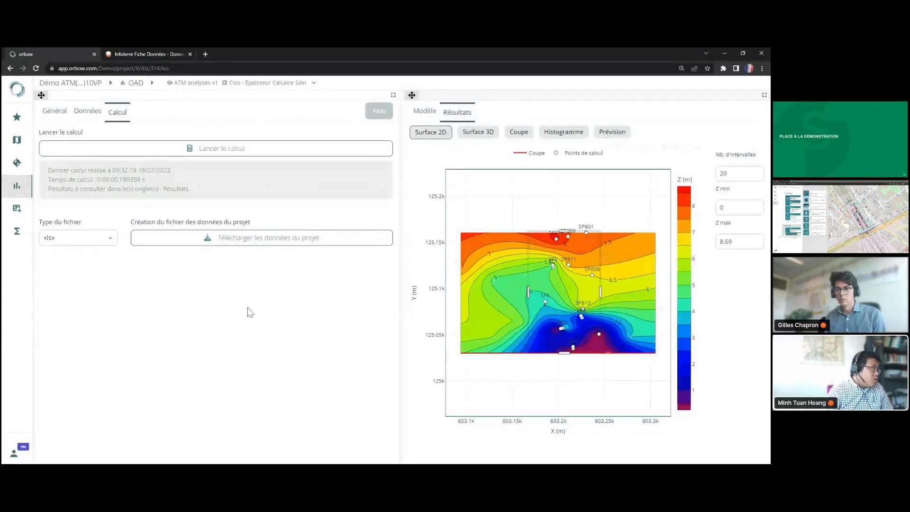
# - Open the Stratigraphie module from ATM analyses v1 and examine its 3D borehole model from several angles
pyautogui.click(18, 189)
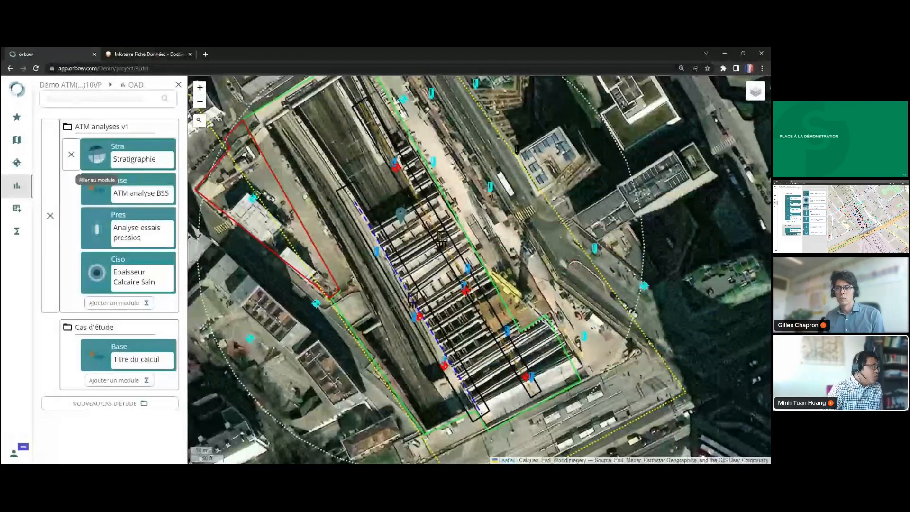
pyautogui.click(100, 160)
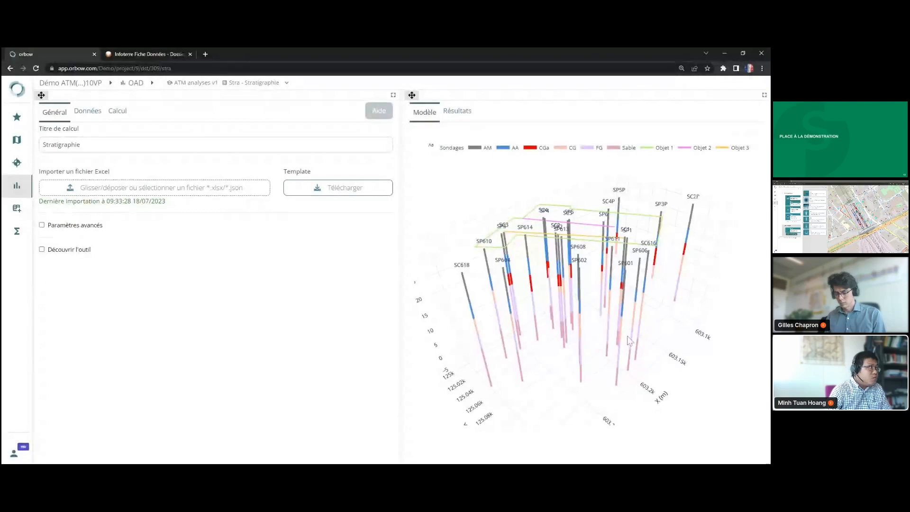
pyautogui.moveTo(628, 340); pyautogui.dragTo(659, 354)
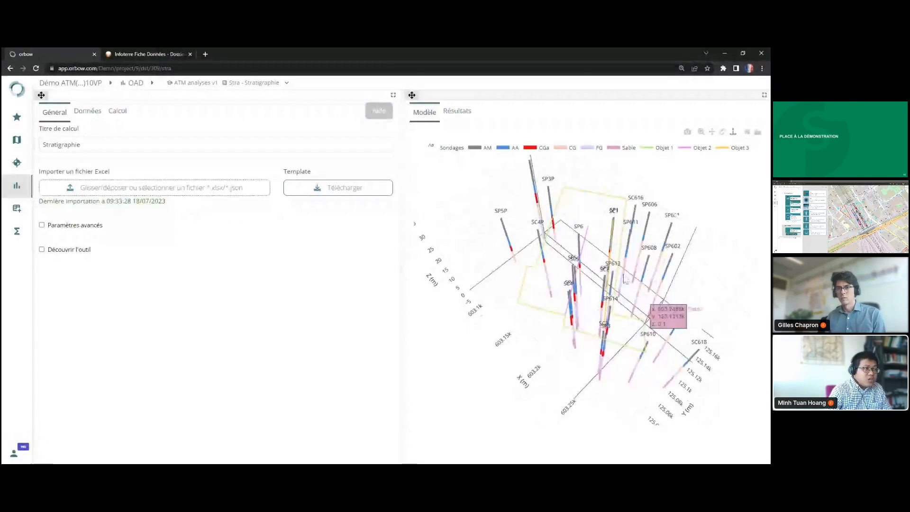
pyautogui.moveTo(624, 278); pyautogui.dragTo(584, 265)
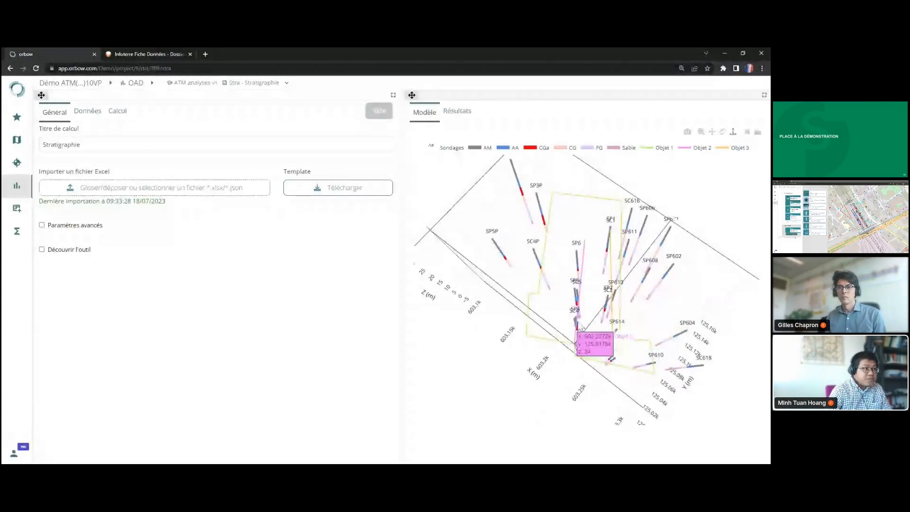
pyautogui.moveTo(620, 337); pyautogui.dragTo(578, 300)
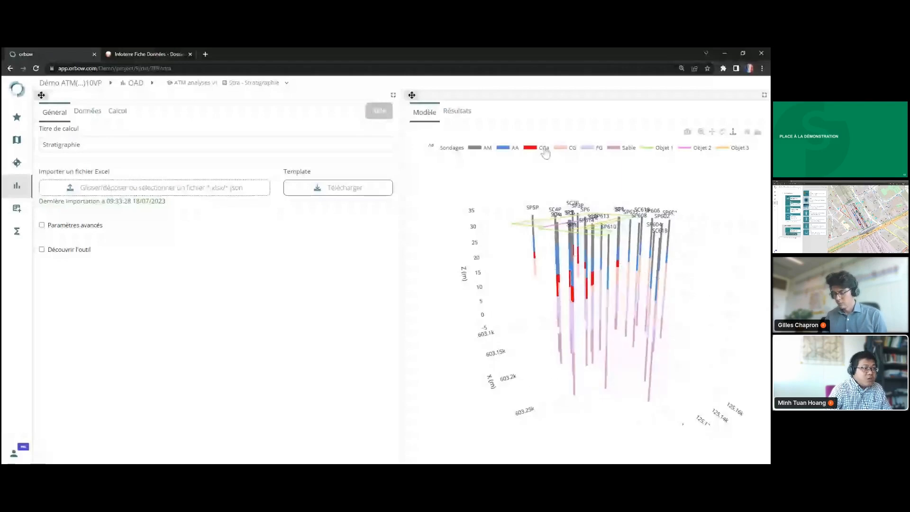
pyautogui.moveTo(612, 314); pyautogui.dragTo(435, 313)
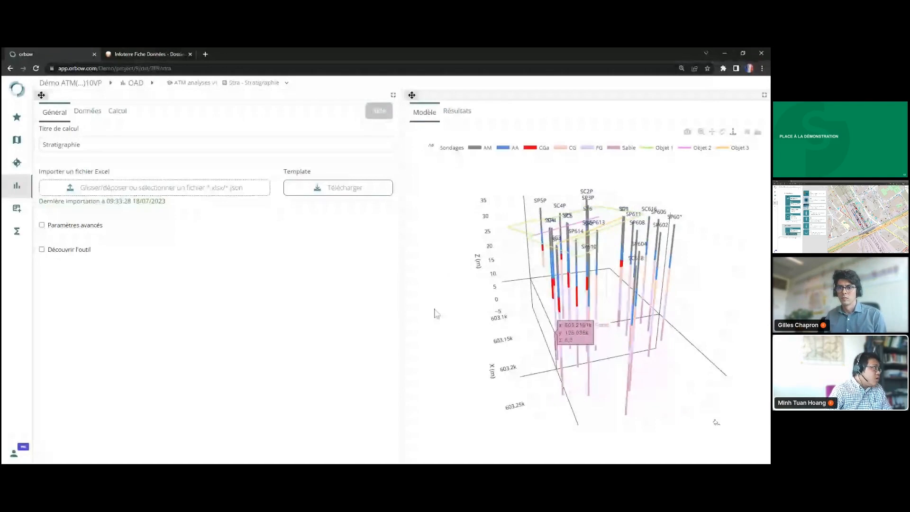
# - Review the module's formations table and its stratigraphy table, with the columns widened to fit their contents
pyautogui.click(87, 111)
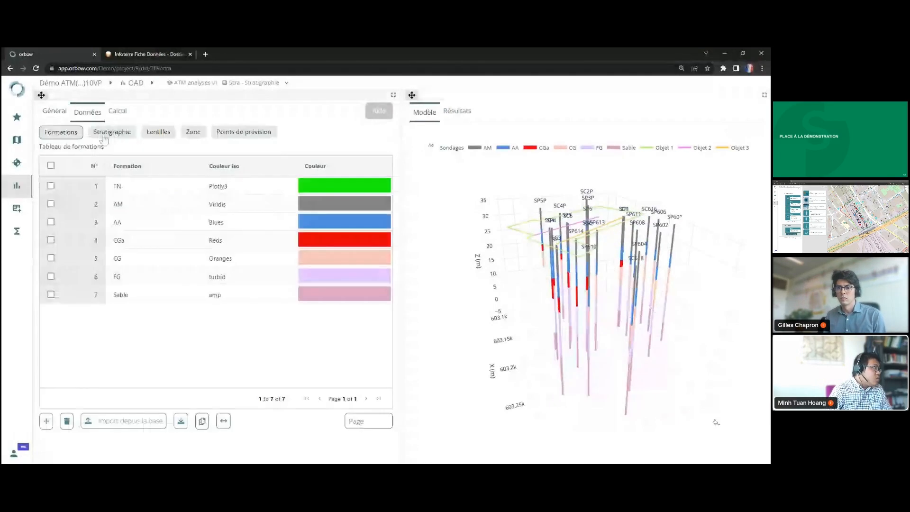
pyautogui.click(112, 134)
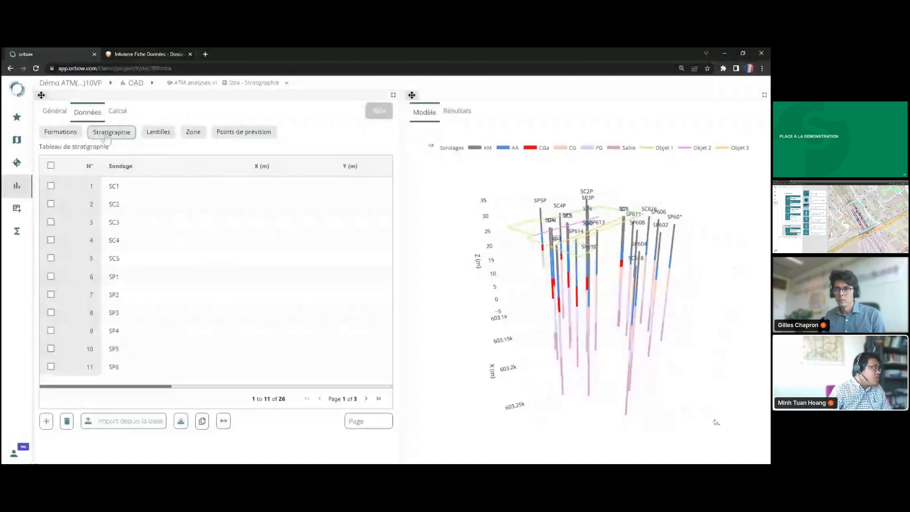
pyautogui.click(61, 132)
pyautogui.click(118, 137)
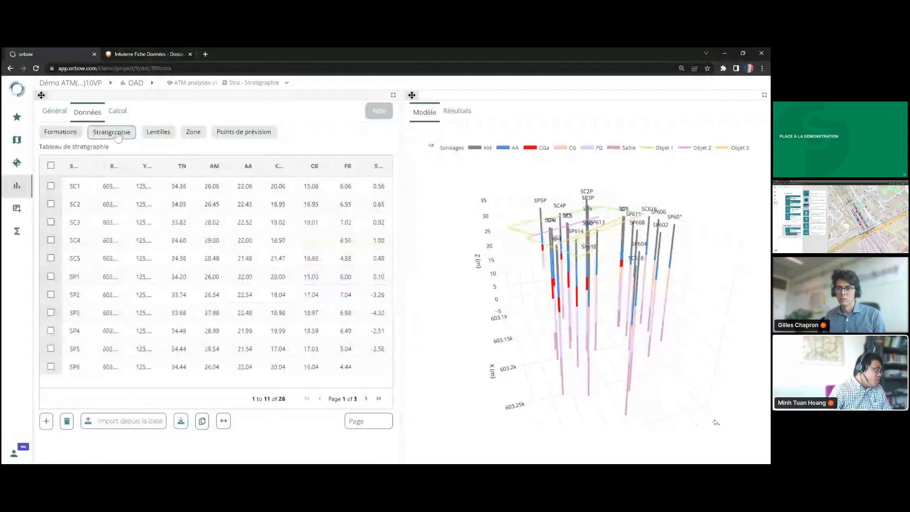
pyautogui.click(223, 421)
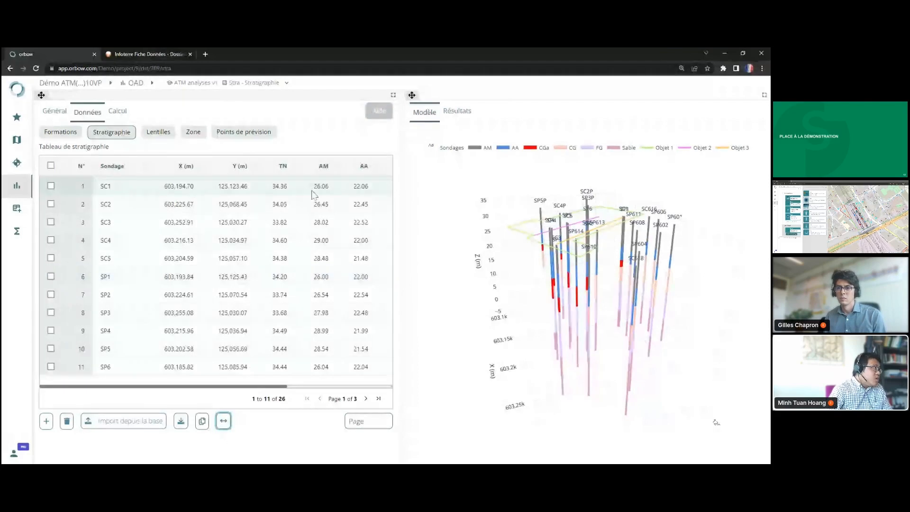
# - Open the Points de prévision table and examine the 3D borehole model alongside it from side and oblique views
pyautogui.click(254, 134)
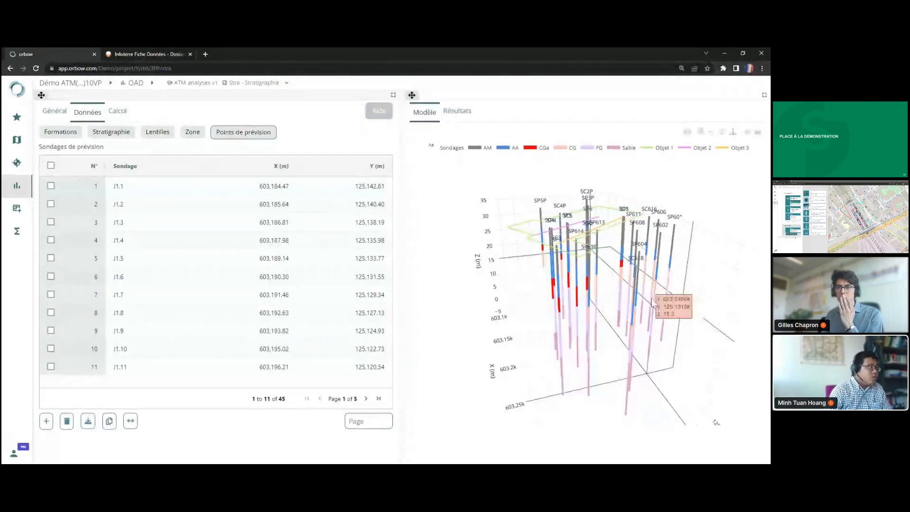
pyautogui.moveTo(651, 302); pyautogui.dragTo(607, 308)
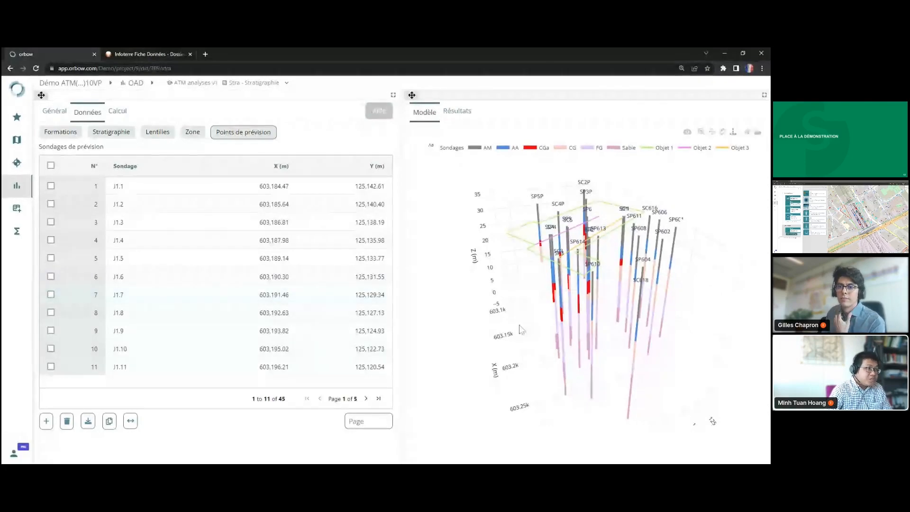
pyautogui.moveTo(512, 326); pyautogui.dragTo(611, 237)
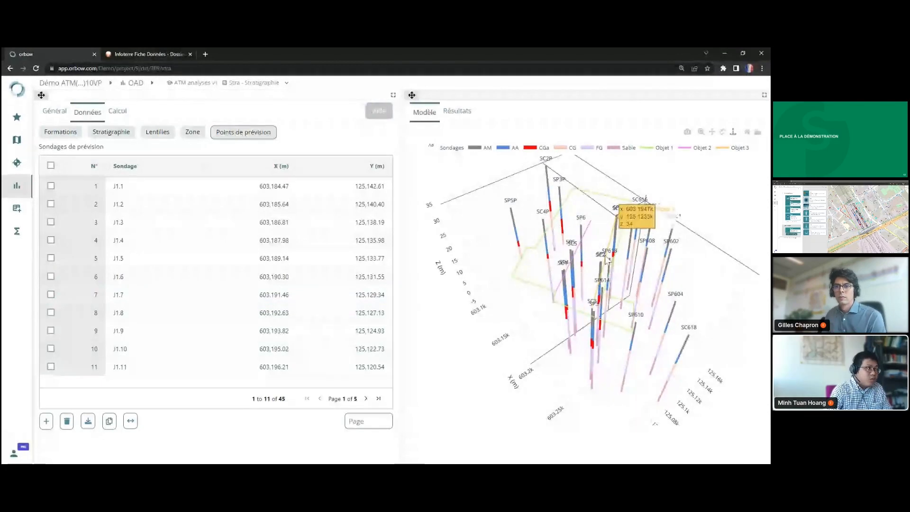
pyautogui.moveTo(605, 259); pyautogui.dragTo(599, 313)
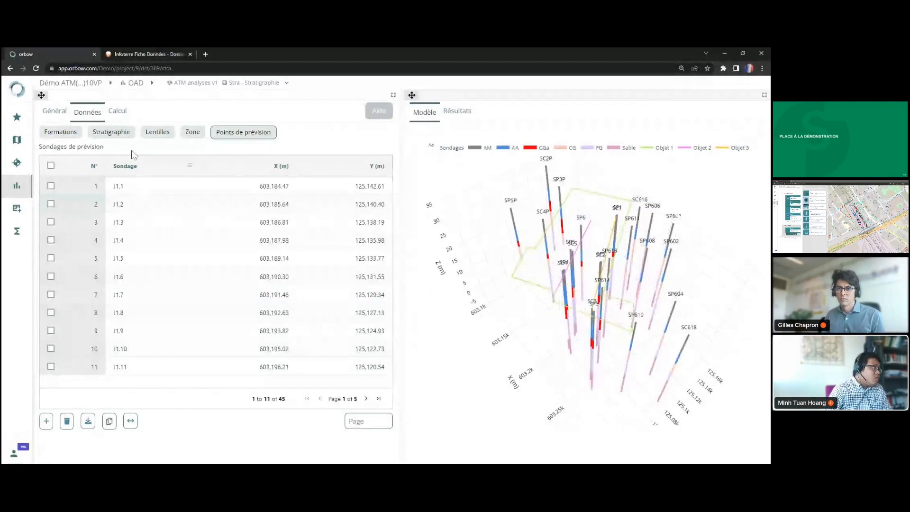
# - Run the Stratigraphie calculation and inspect the resulting 2D surface of the TN layer
pyautogui.click(117, 112)
pyautogui.click(192, 148)
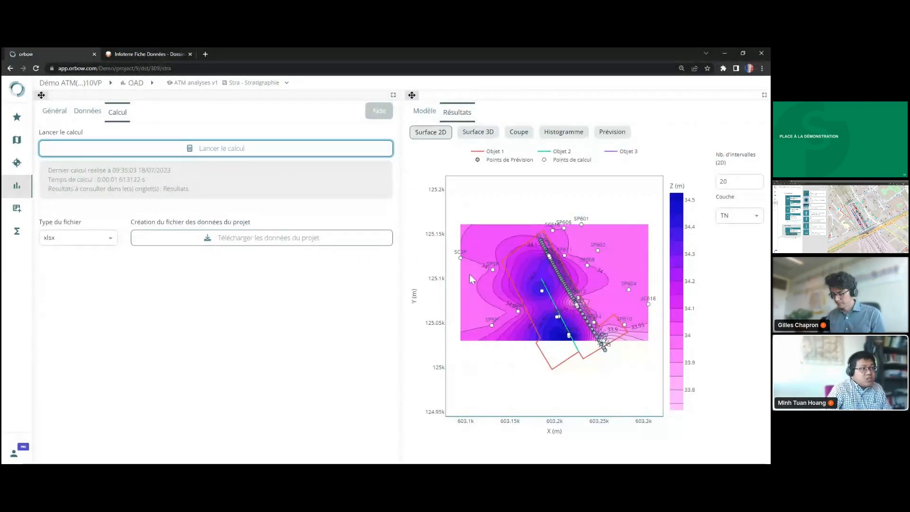
pyautogui.moveTo(469, 274)
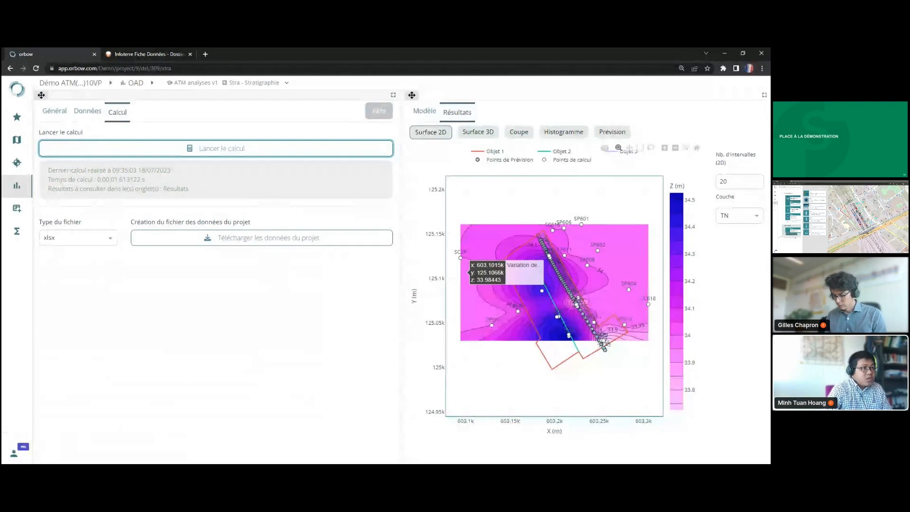
# - Display the AM layer on the 2D surface, followed by the CGa layer
pyautogui.click(738, 215)
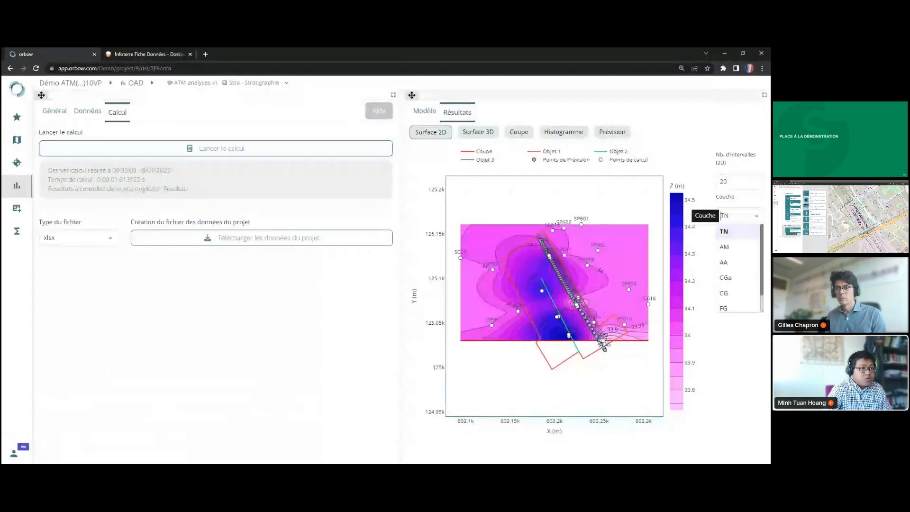
pyautogui.click(735, 249)
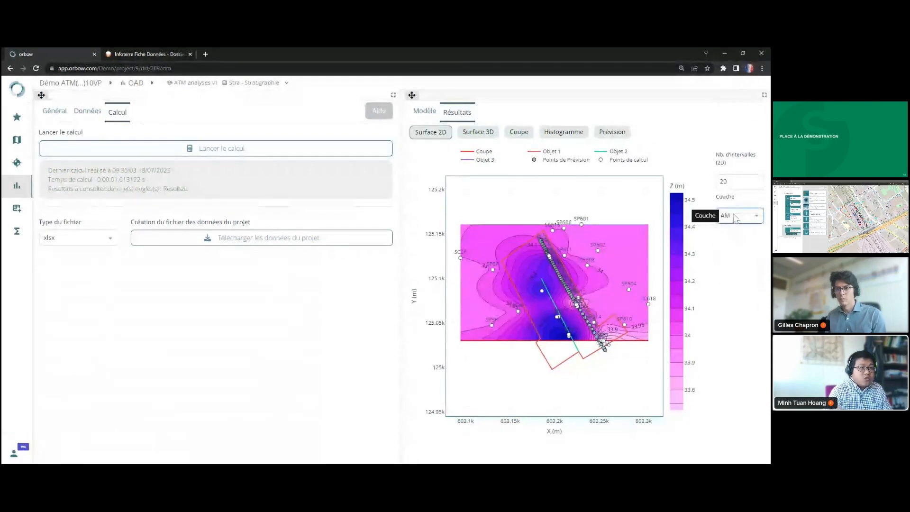
pyautogui.click(735, 217)
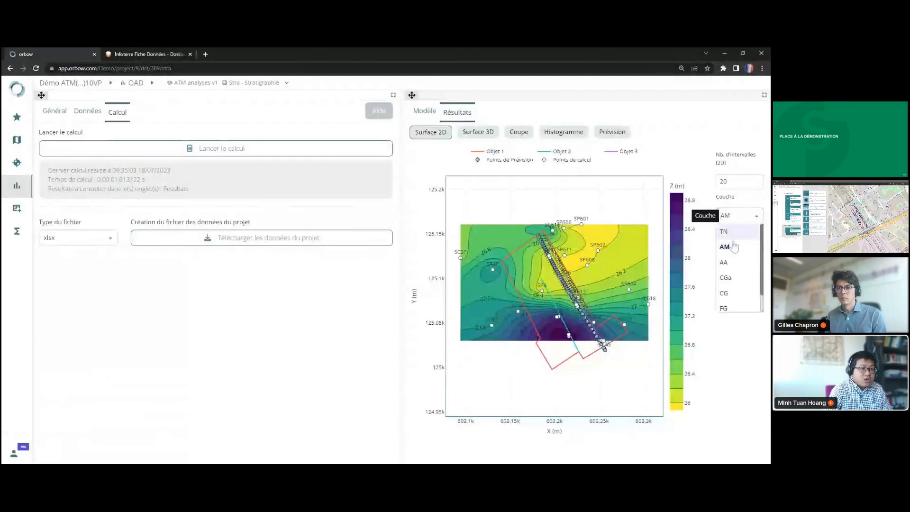
pyautogui.click(737, 281)
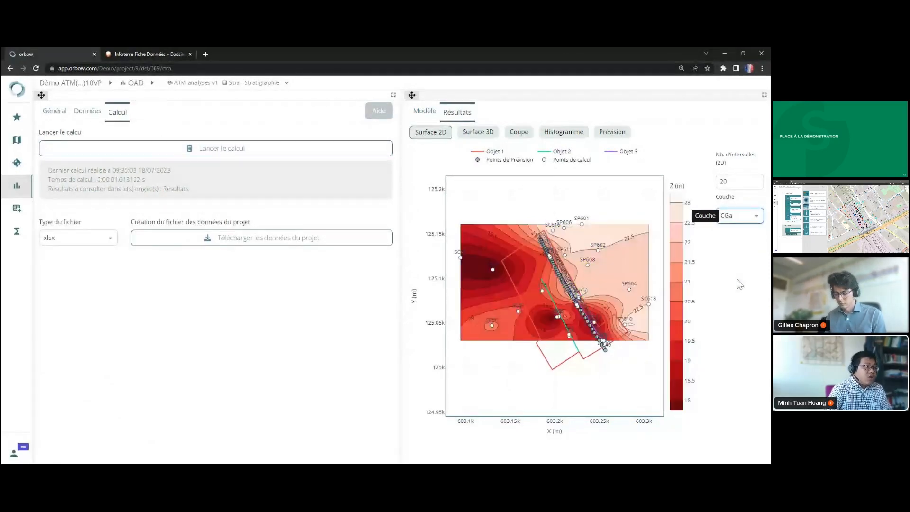
# - Examine the 3D surface of the layers from several angles and show the Coupe cross-section beside it
pyautogui.click(478, 133)
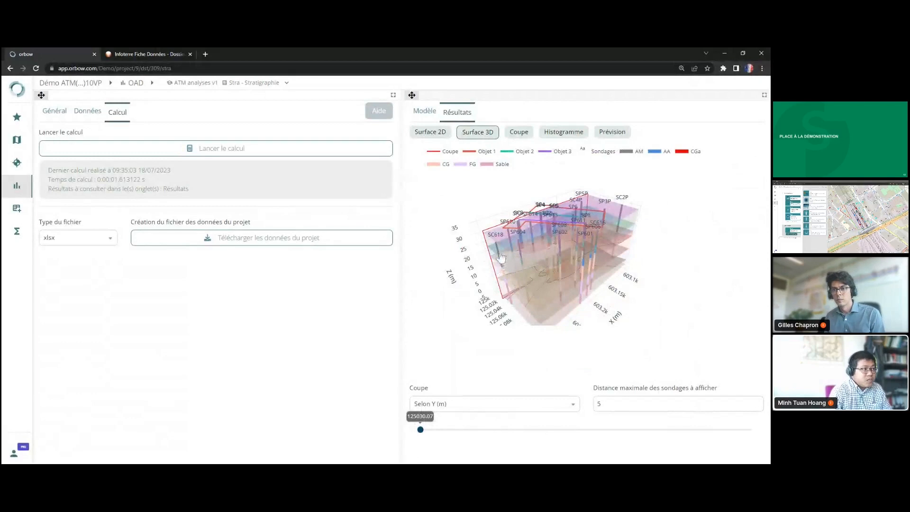
pyautogui.scroll(2, 581, 277)
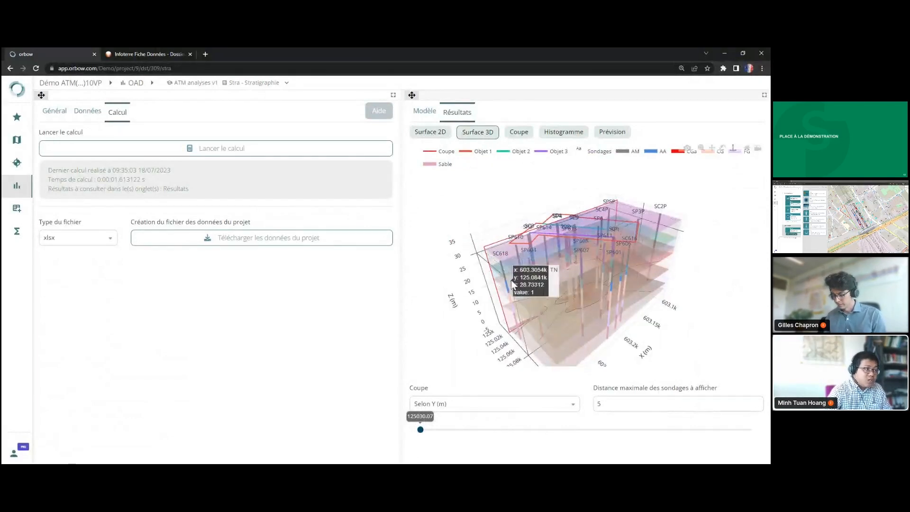
pyautogui.moveTo(523, 269); pyautogui.dragTo(598, 294)
pyautogui.click(519, 132)
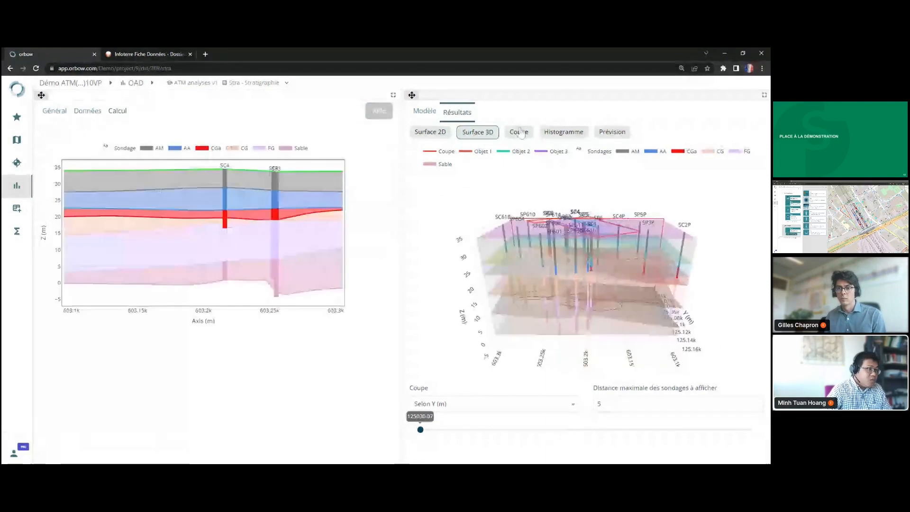
# - Orient the cross-section Selon X (m), position it at about X 603197.69 and inspect the layers along it
pyautogui.click(490, 408)
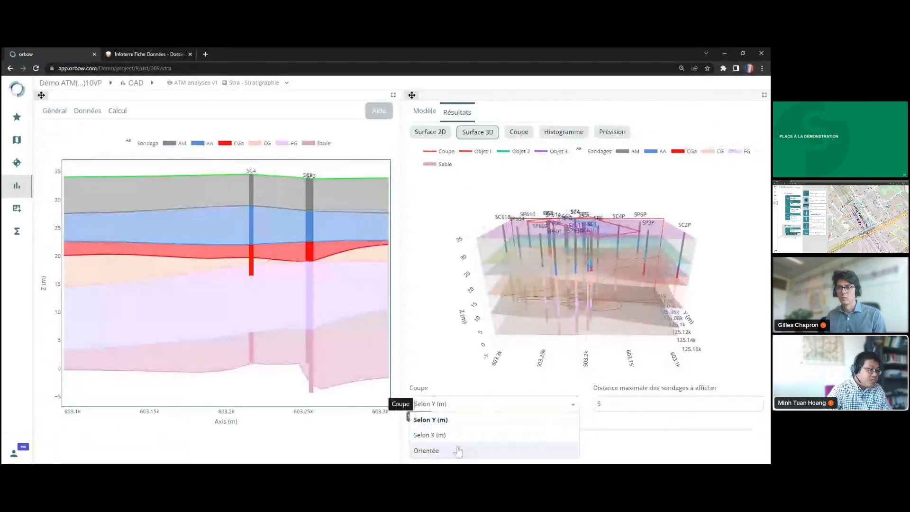
pyautogui.click(512, 435)
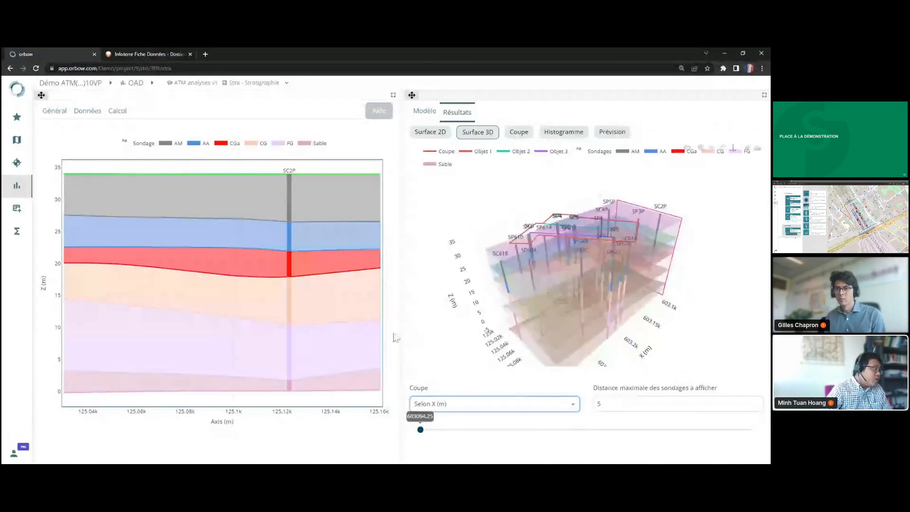
pyautogui.moveTo(232, 273)
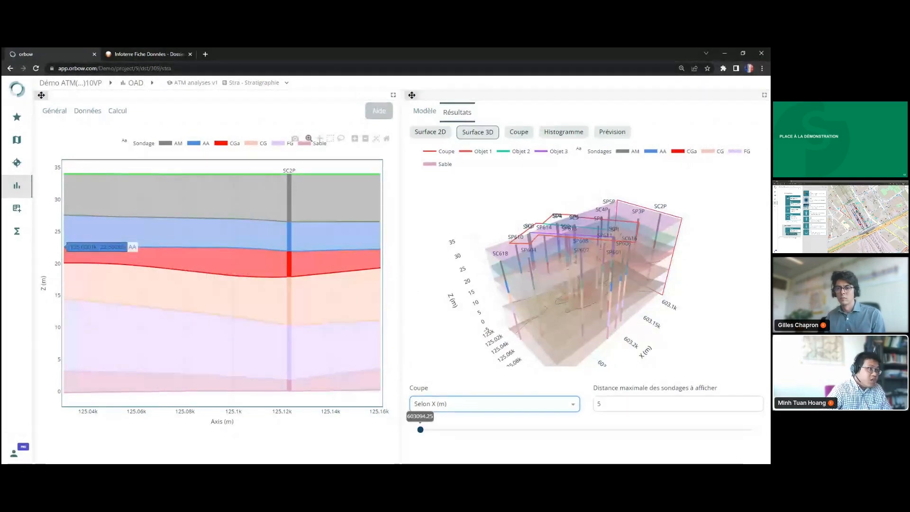
pyautogui.click(562, 440)
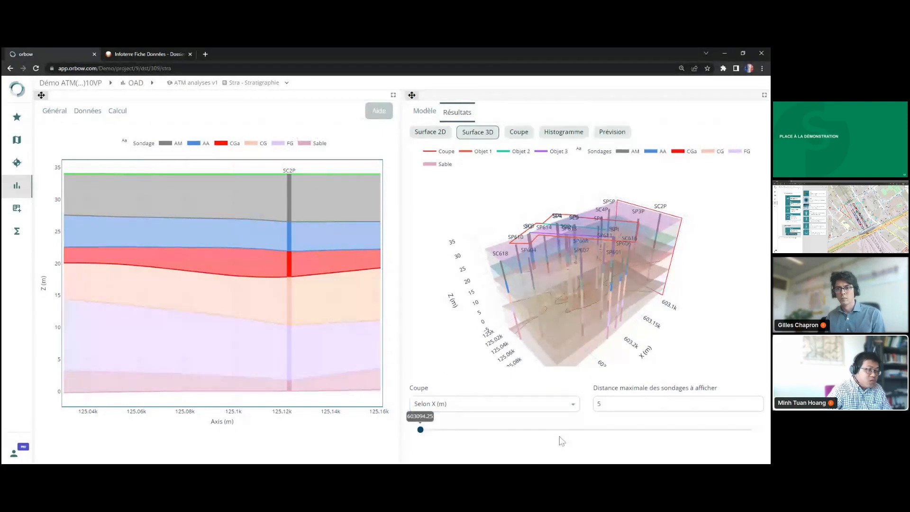
pyautogui.click(583, 429)
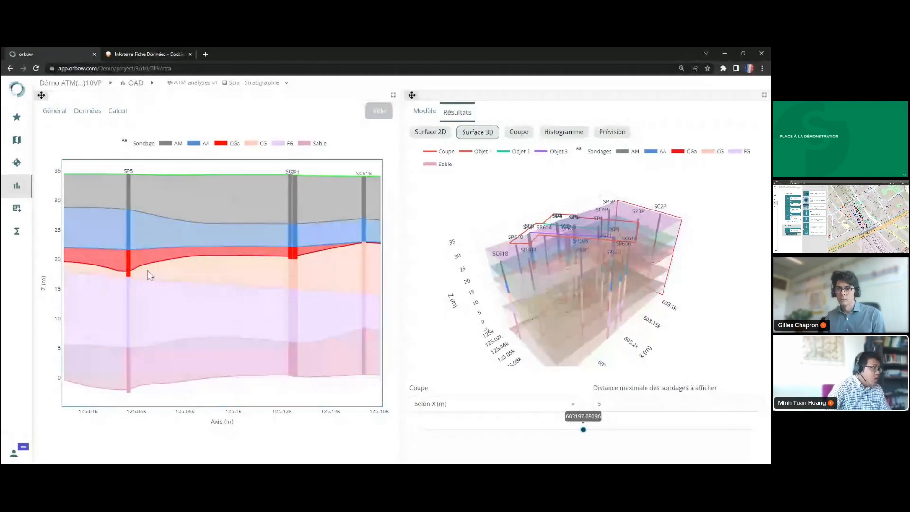
pyautogui.moveTo(162, 261)
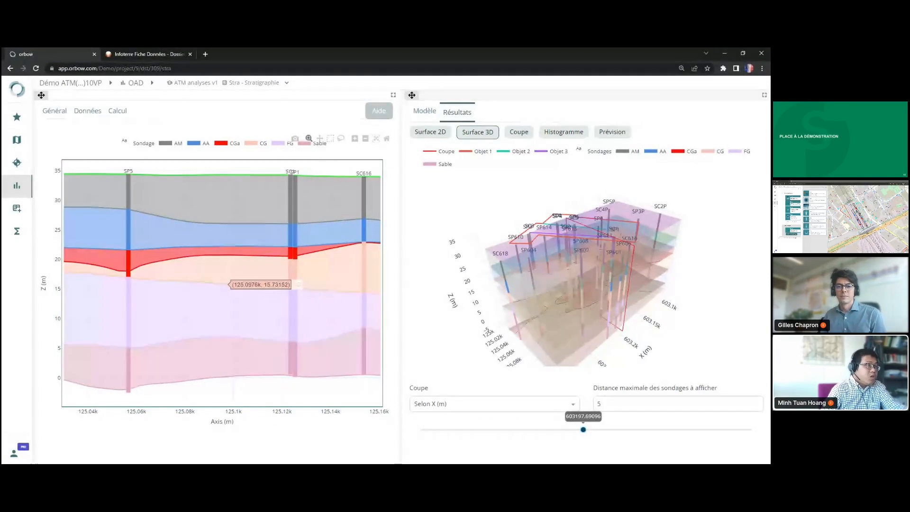
# - Display the Prévision results for the forecast boreholes beside the Points de prévision table
pyautogui.click(611, 134)
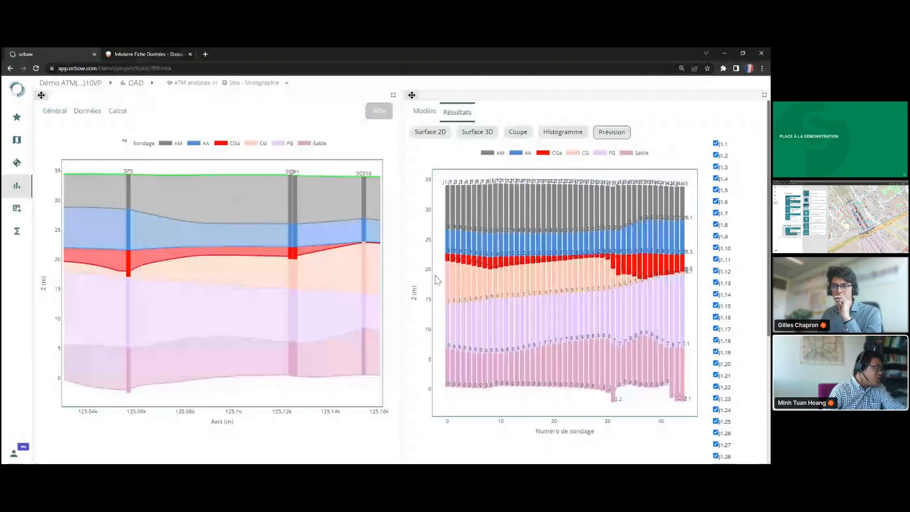
pyautogui.click(88, 112)
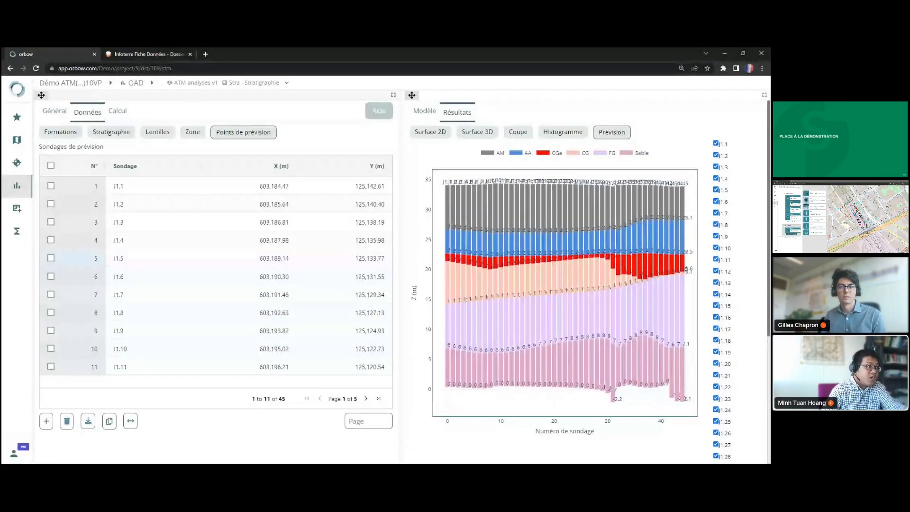
# - Maximise the Prévision chart and box-select boreholes J1.1 to J1.31, followed by J1.32 to J1.45
pyautogui.click(764, 96)
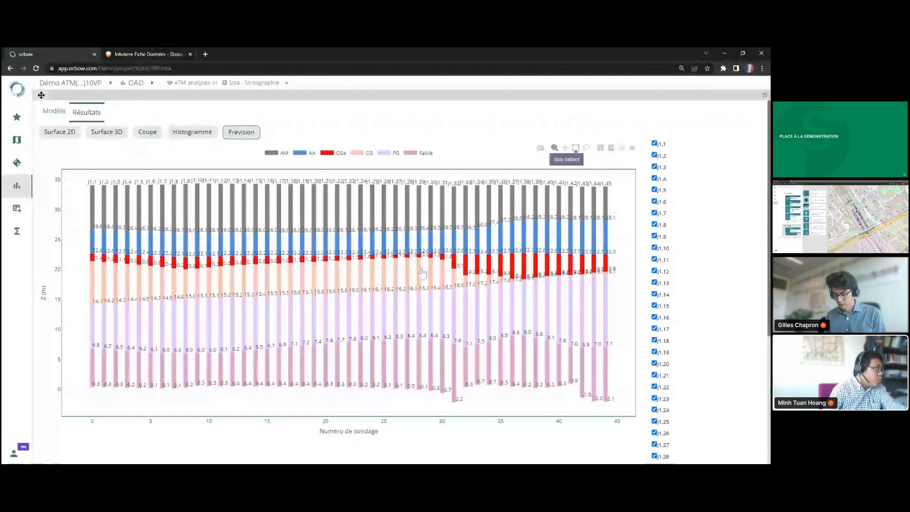
pyautogui.moveTo(449, 274); pyautogui.dragTo(80, 178)
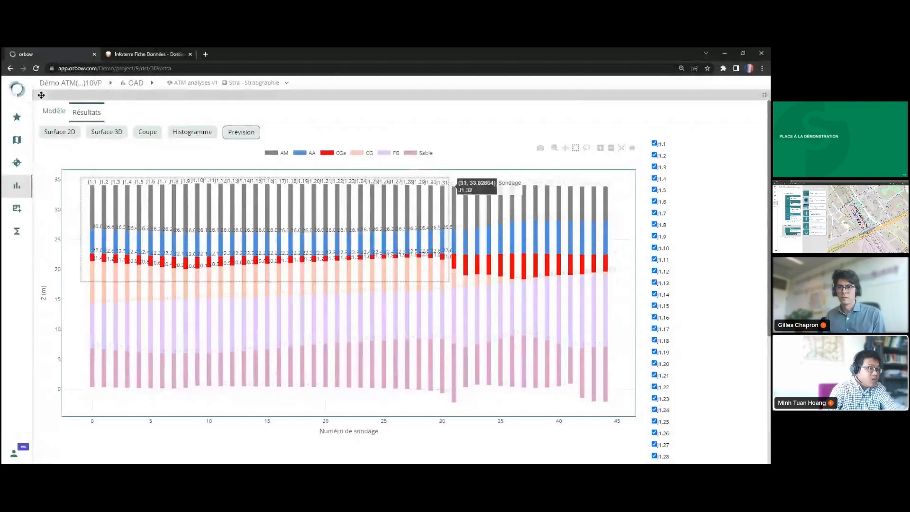
pyautogui.moveTo(453, 180); pyautogui.dragTo(624, 366)
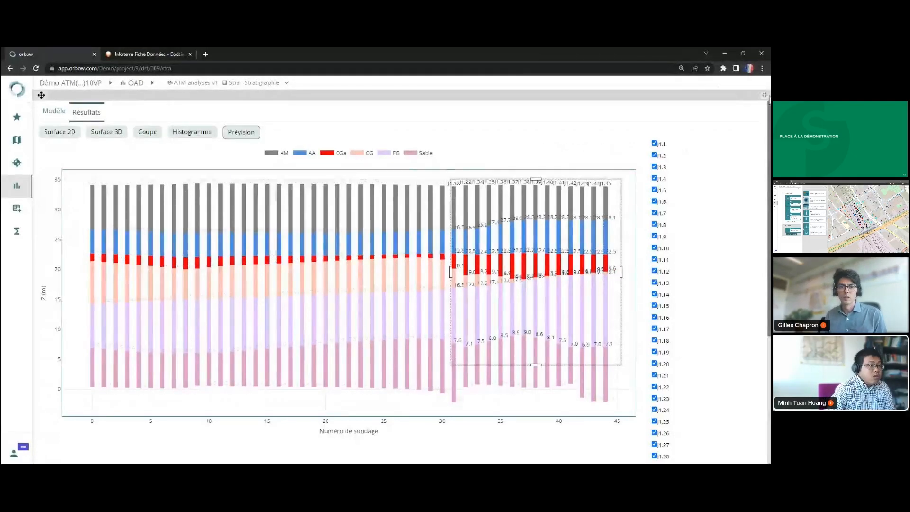
# - Restore the split results view, return to the OAD modules and add a Pres module to the Cas d'étude case
pyautogui.click(764, 95)
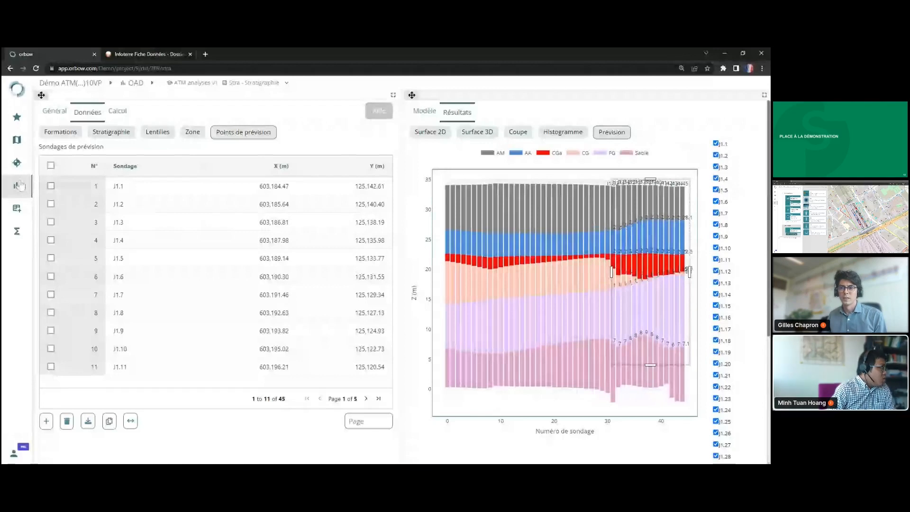
pyautogui.click(18, 185)
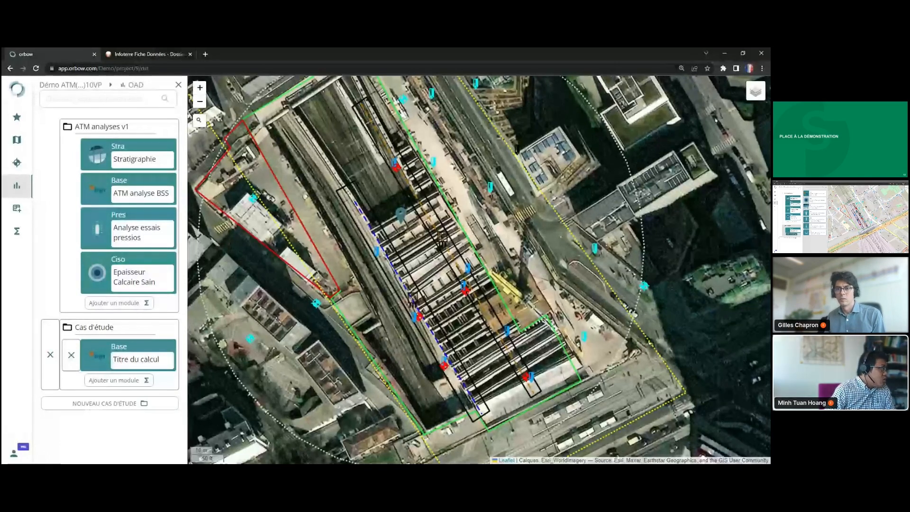
pyautogui.click(118, 380)
pyautogui.click(265, 249)
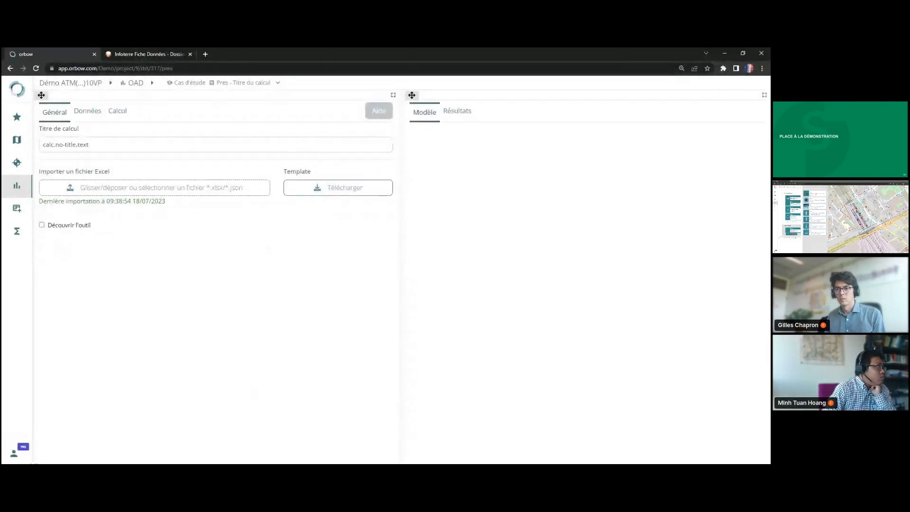
# - Import all rows of the Formations table from the base into the Pres module's formation data
pyautogui.click(90, 114)
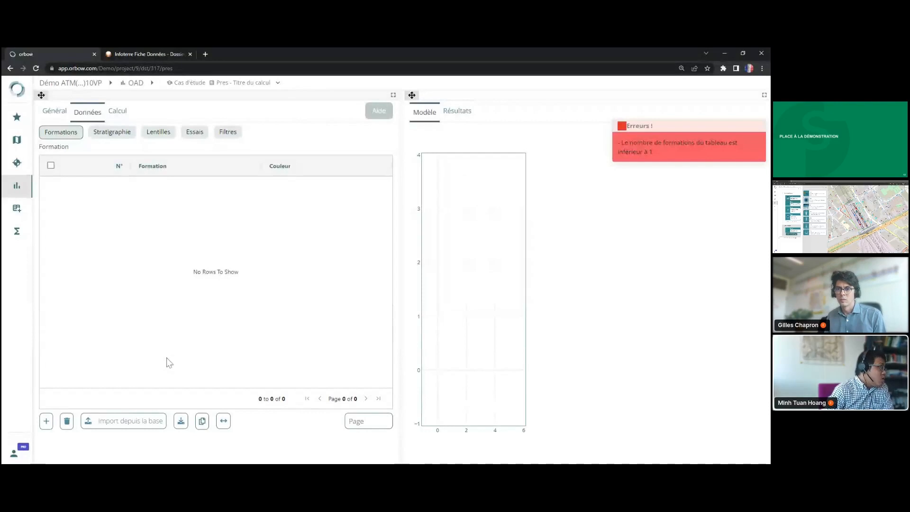
pyautogui.click(126, 421)
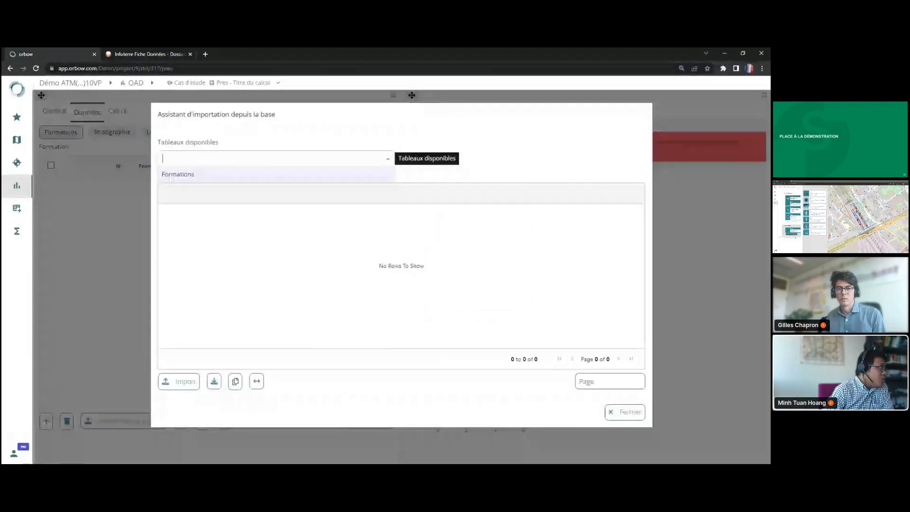
pyautogui.click(199, 174)
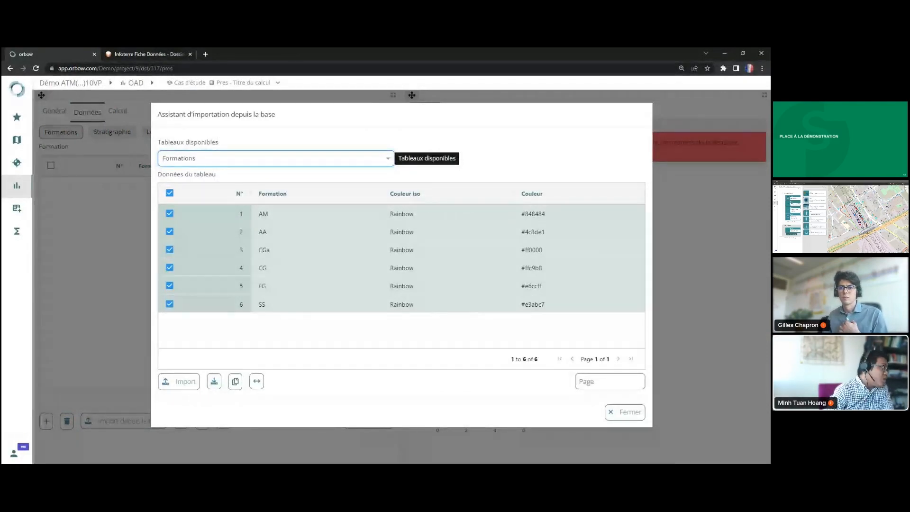
pyautogui.click(208, 334)
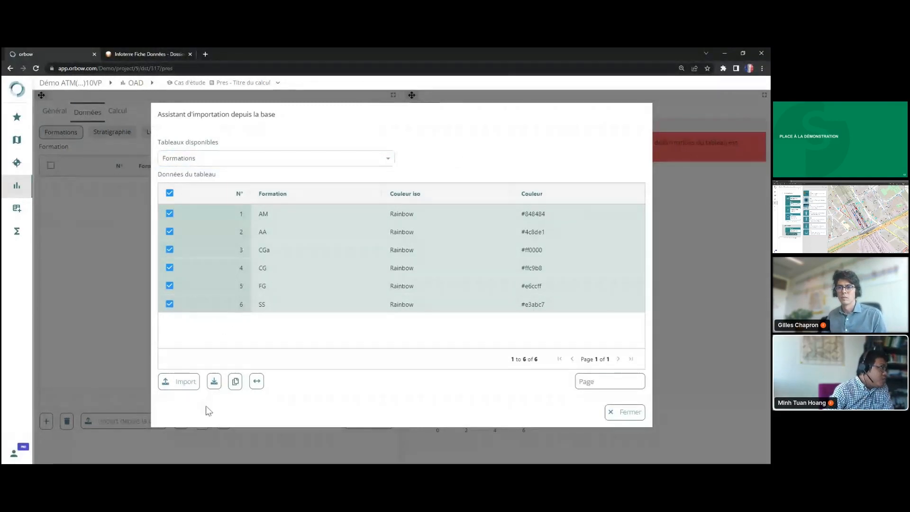
pyautogui.click(186, 389)
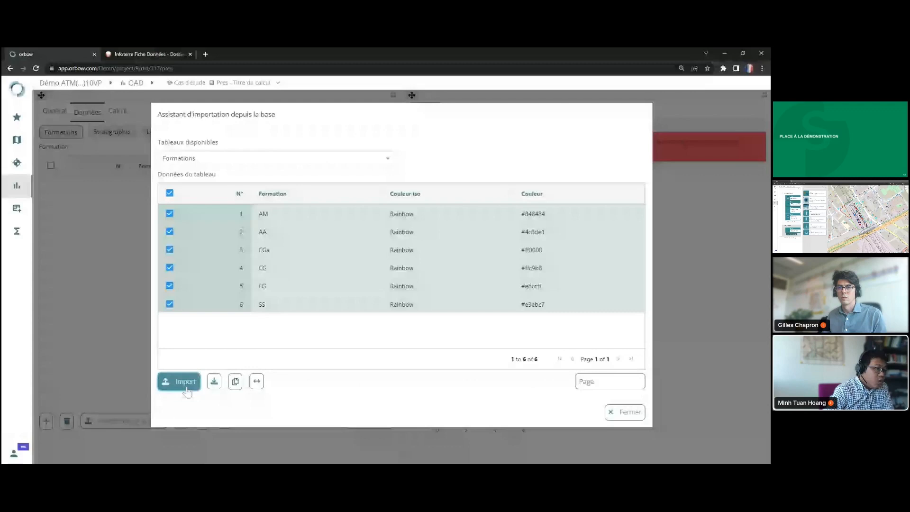
pyautogui.click(612, 412)
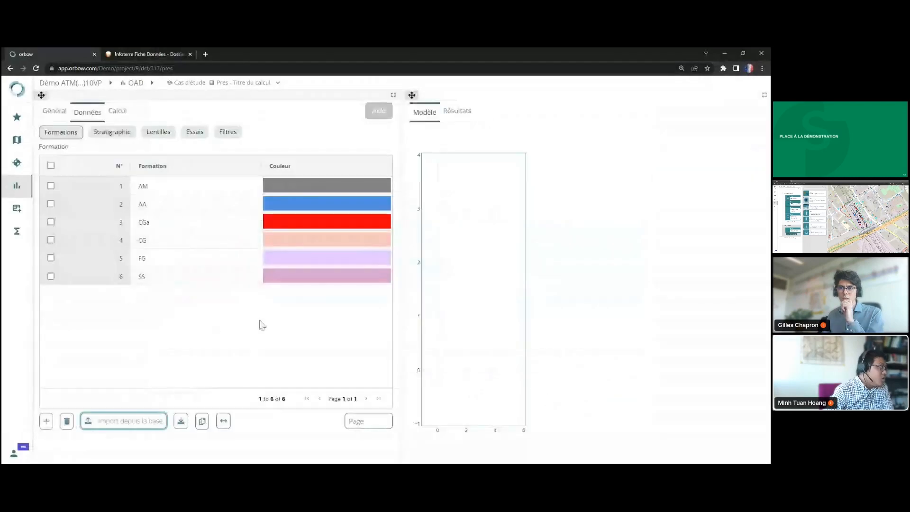
# - Import the full Stratigraphie table from the base into the module's stratigraphy data
pyautogui.click(117, 137)
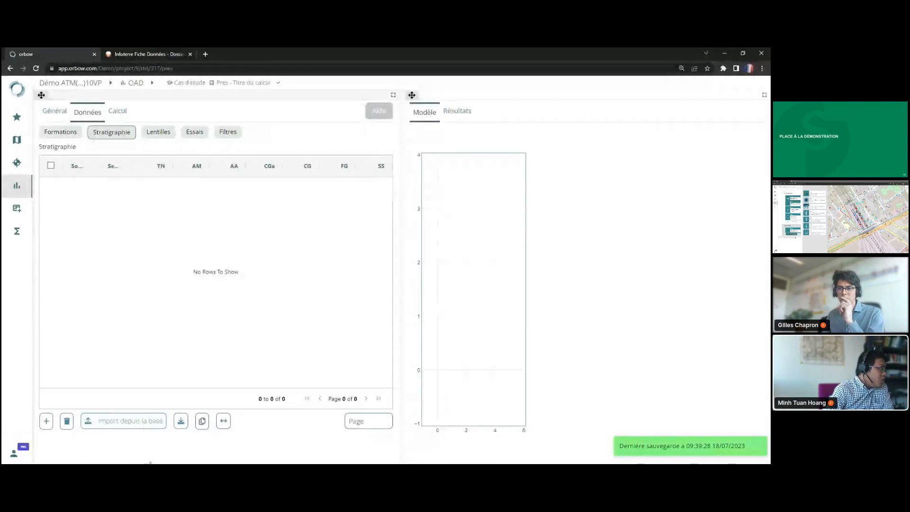
pyautogui.click(127, 421)
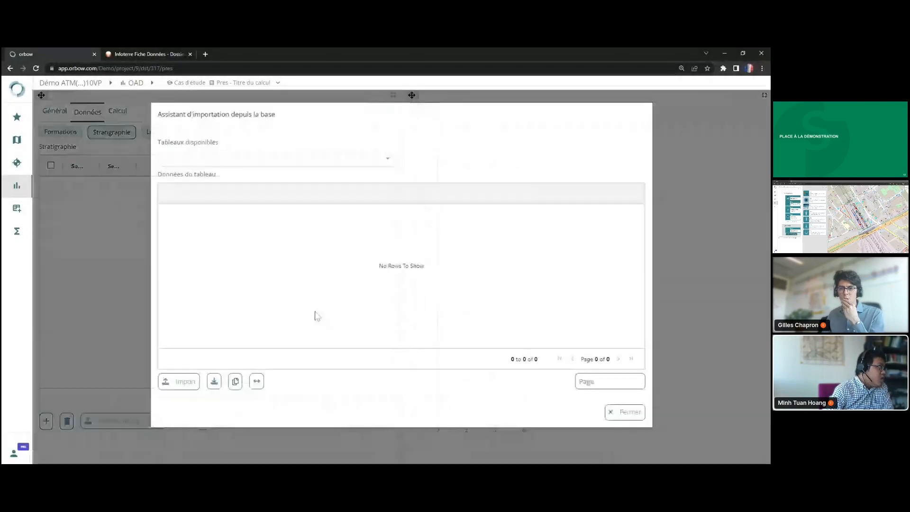
pyautogui.click(274, 158)
pyautogui.scroll(-3, 234, 247)
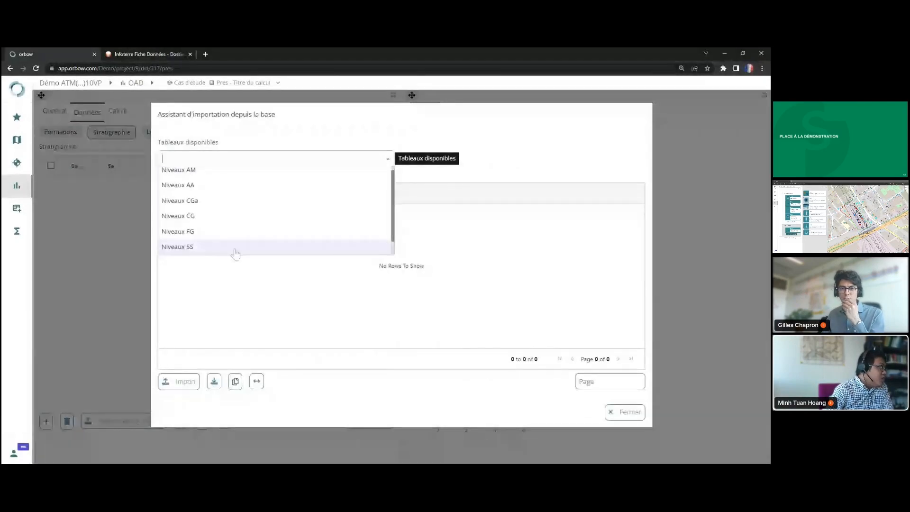
pyautogui.click(232, 249)
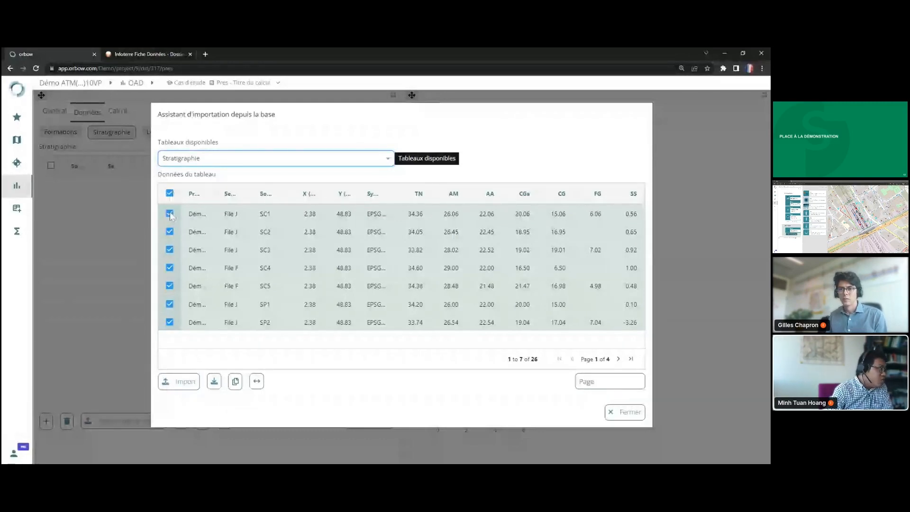
pyautogui.click(187, 383)
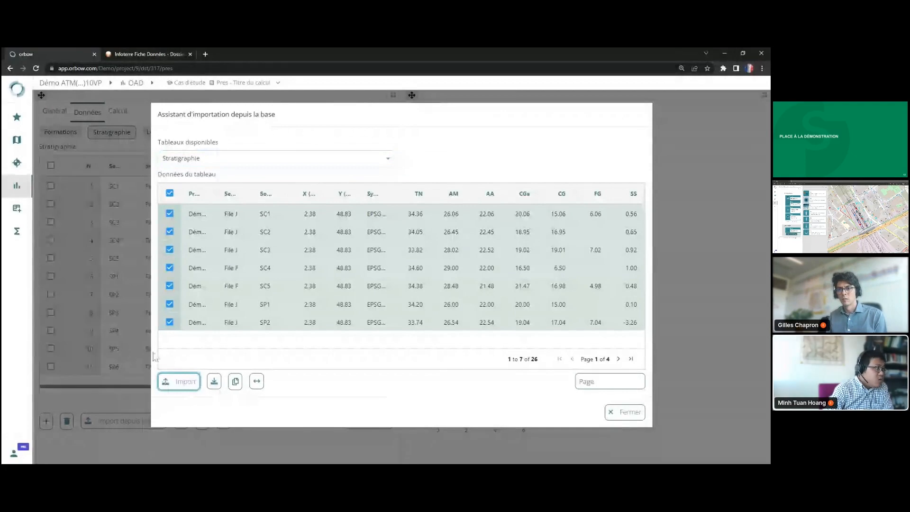
pyautogui.click(618, 412)
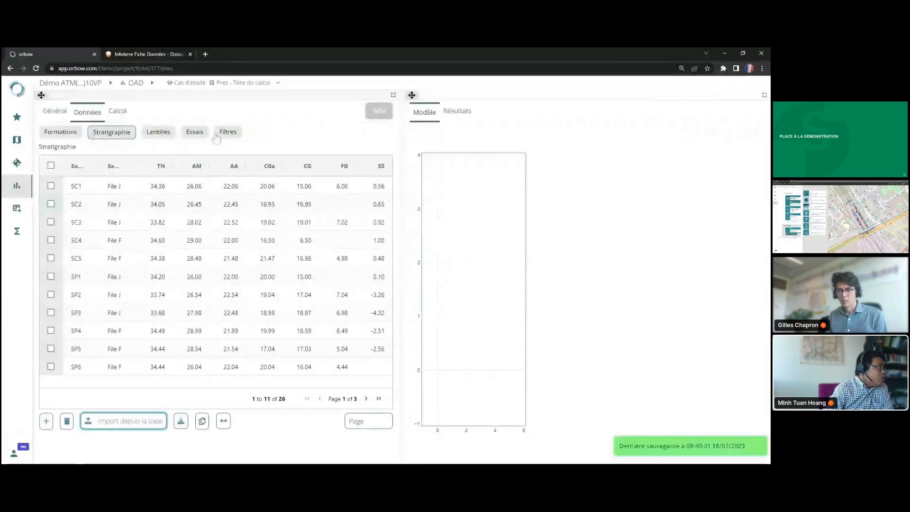
# - Import all rows of the Essais pressiométriques table from the base into the module's test data
pyautogui.click(196, 133)
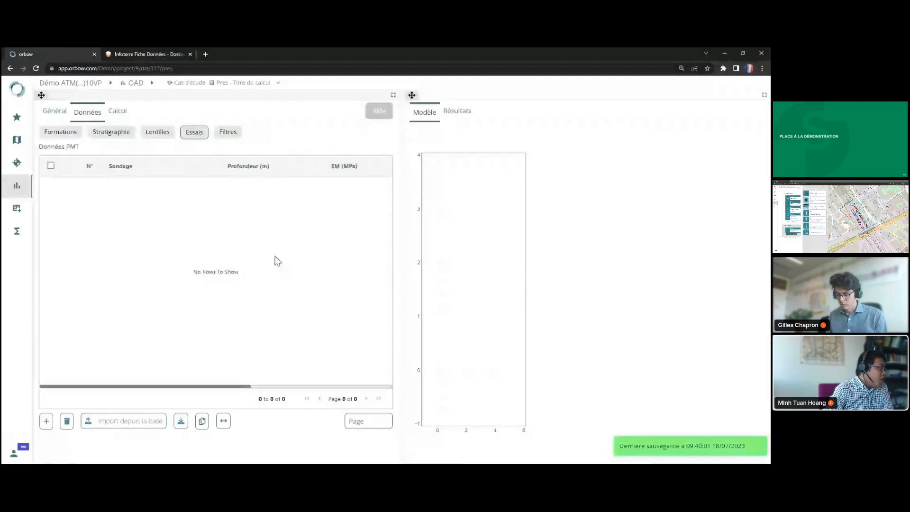
pyautogui.click(115, 421)
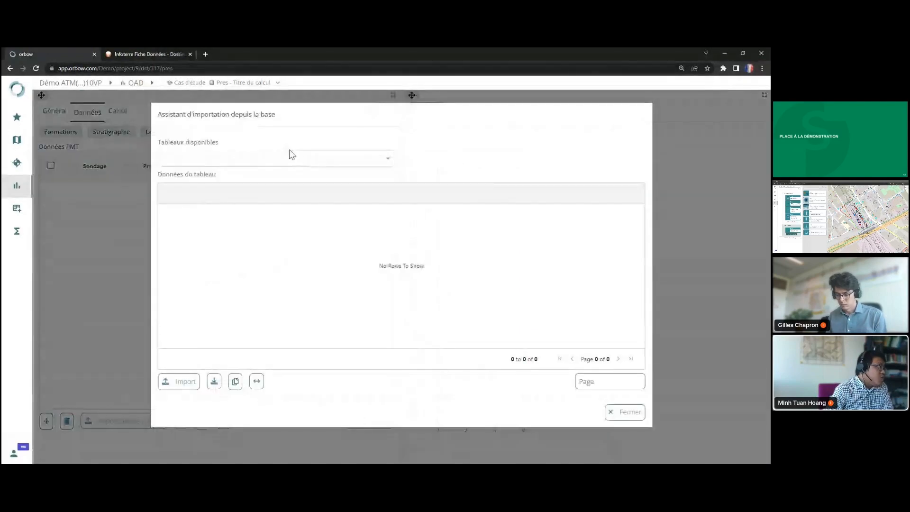
pyautogui.click(291, 161)
pyautogui.click(287, 174)
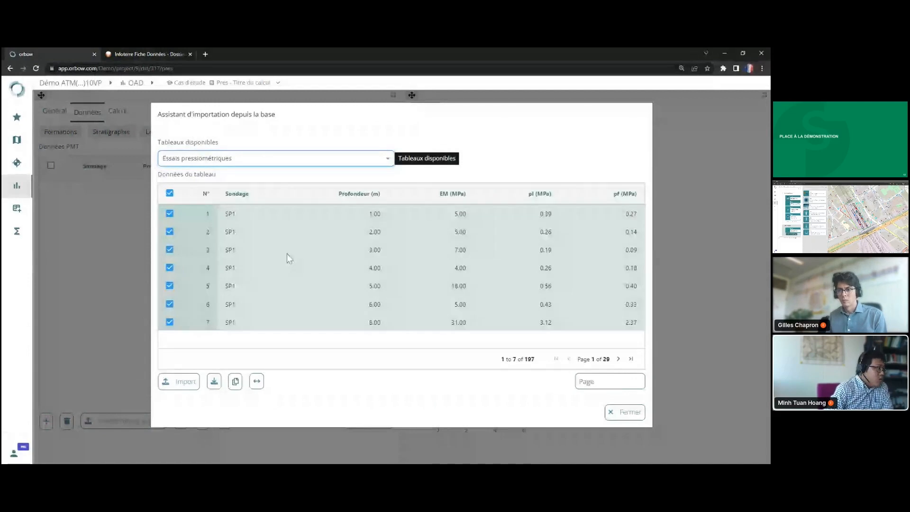
pyautogui.click(182, 383)
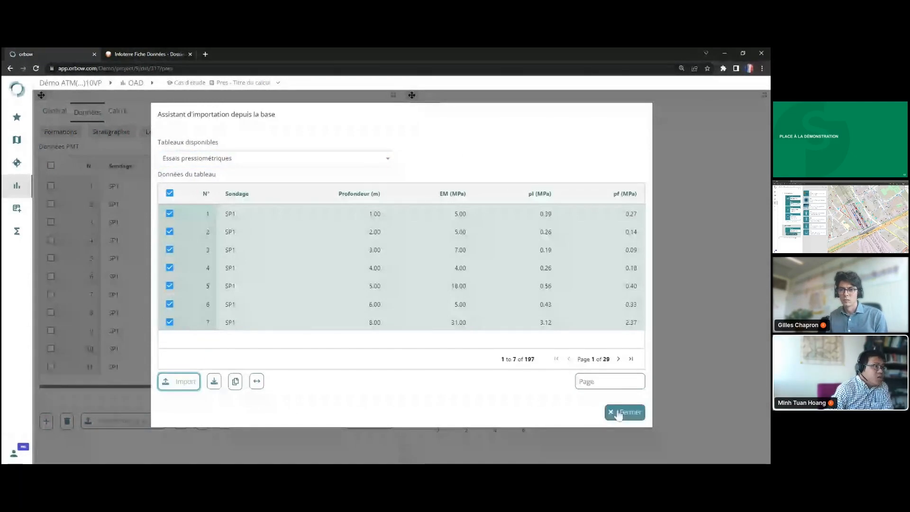
pyautogui.click(618, 414)
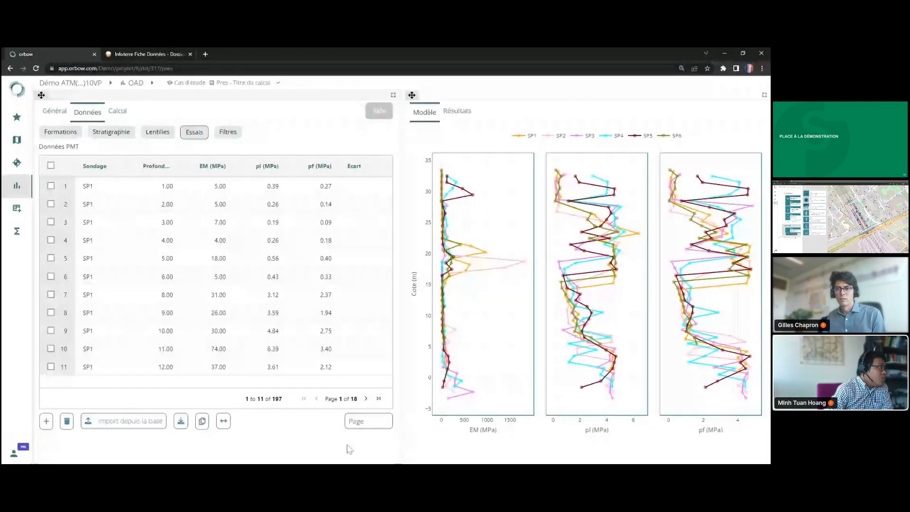
# - Filter the pressuremeter data by Secteur to compare the profiles, and set the filter back to Sondage
pyautogui.click(227, 132)
pyautogui.click(219, 165)
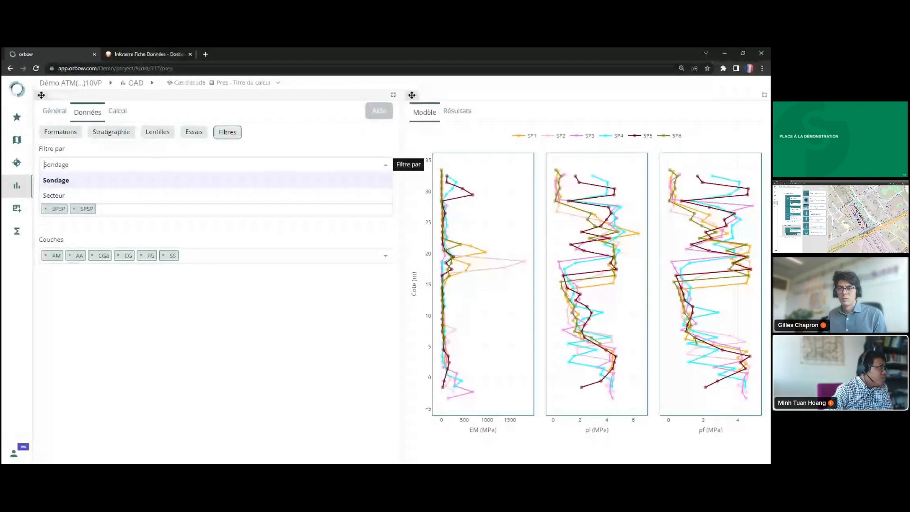
pyautogui.click(159, 149)
pyautogui.click(160, 160)
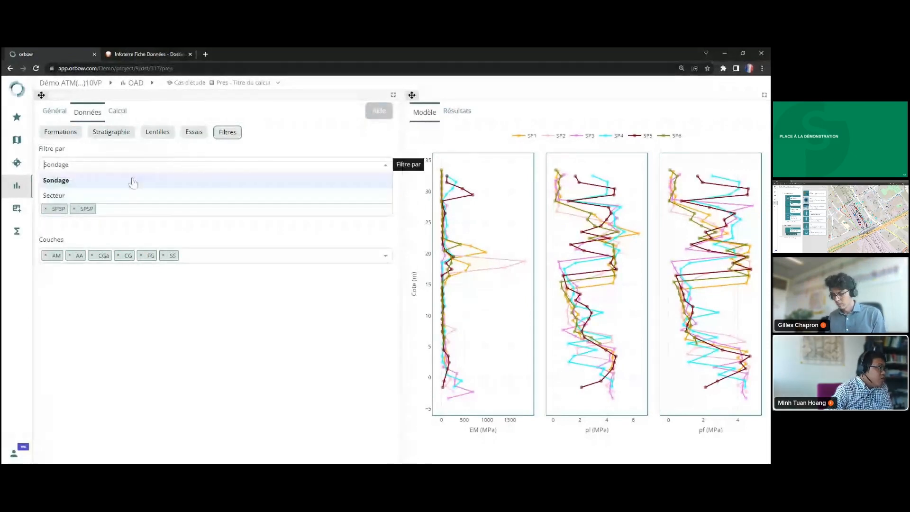
pyautogui.click(126, 192)
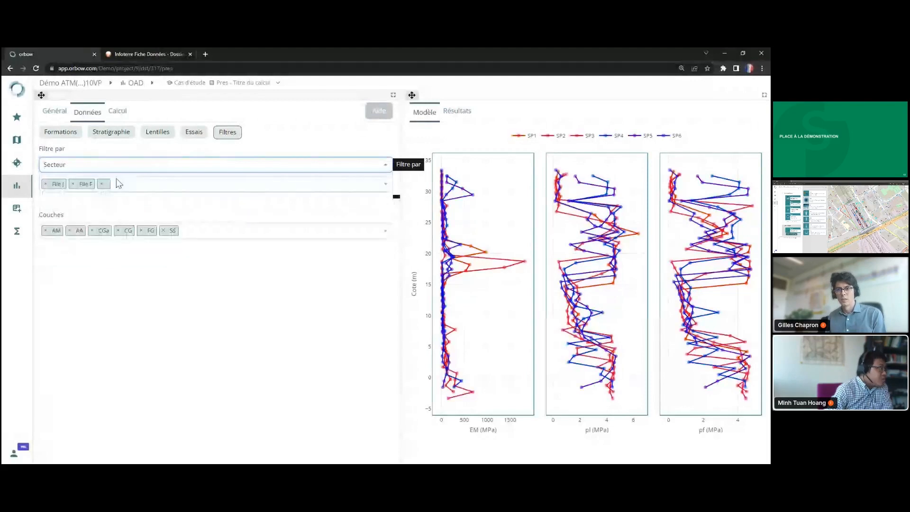
pyautogui.click(118, 164)
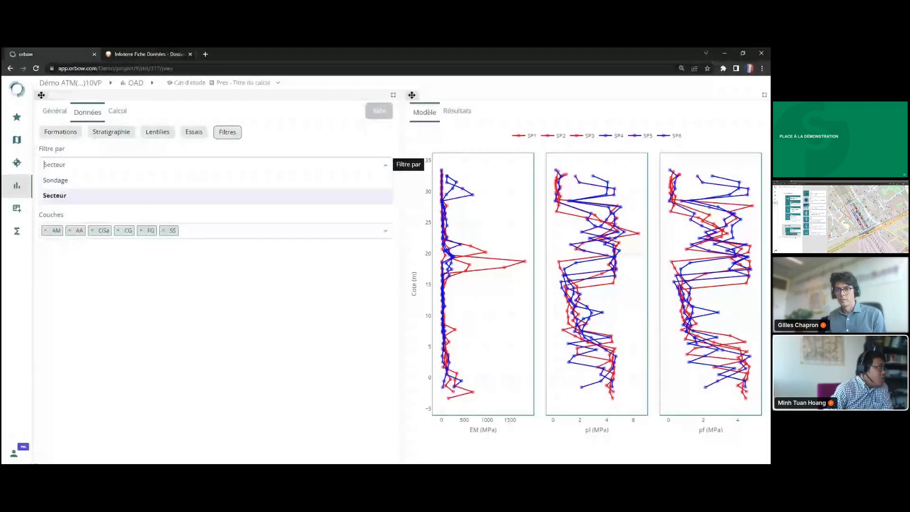
pyautogui.click(151, 181)
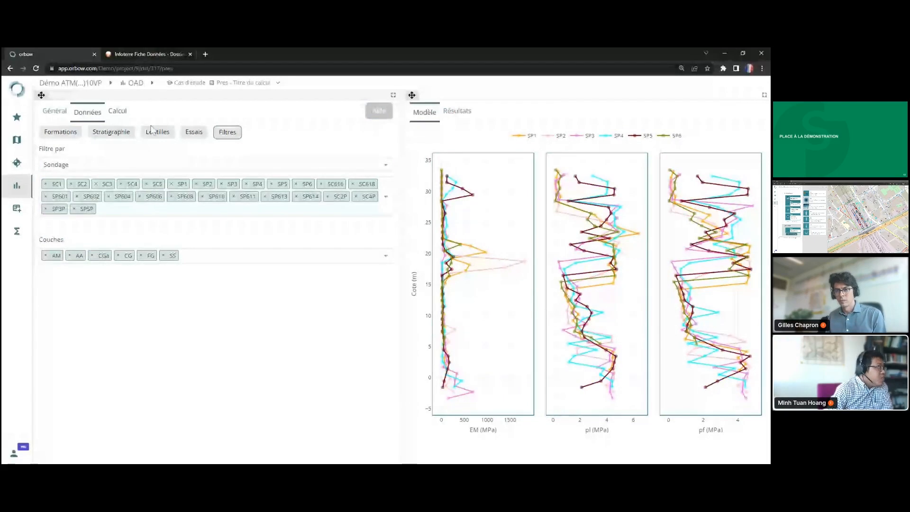
# - Run the pressuremeter calculation and display its results as Profil Z and Histogramme charts
pyautogui.click(116, 112)
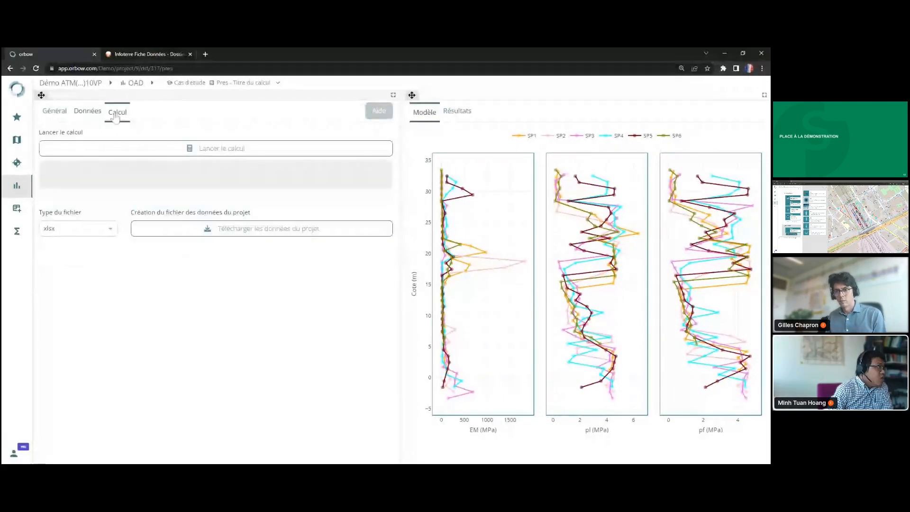
pyautogui.click(229, 148)
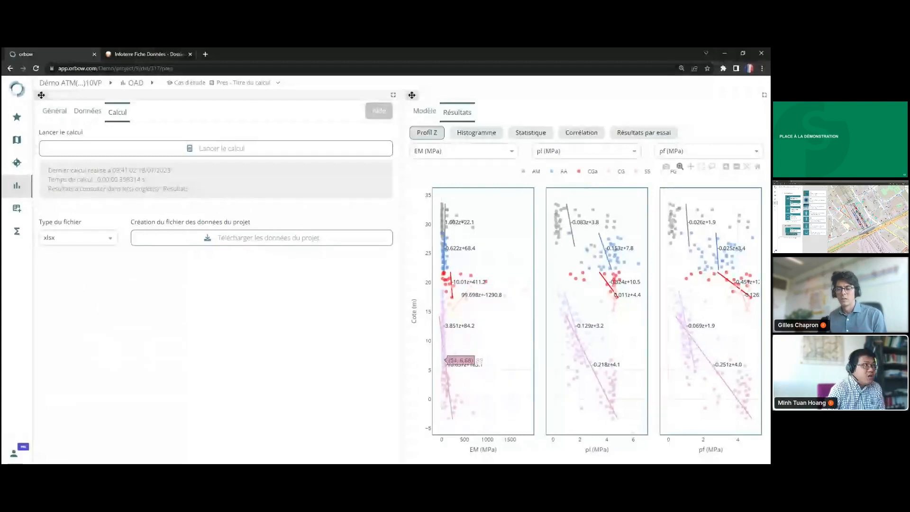
pyautogui.click(483, 136)
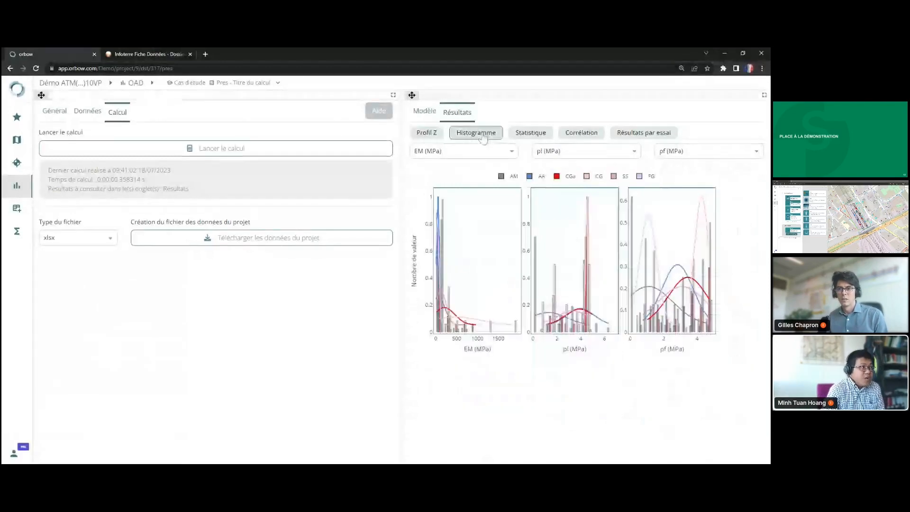
# - Review the Statistique tables with the EM table's columns fitted to their content, and the Résultats par essai table
pyautogui.click(523, 134)
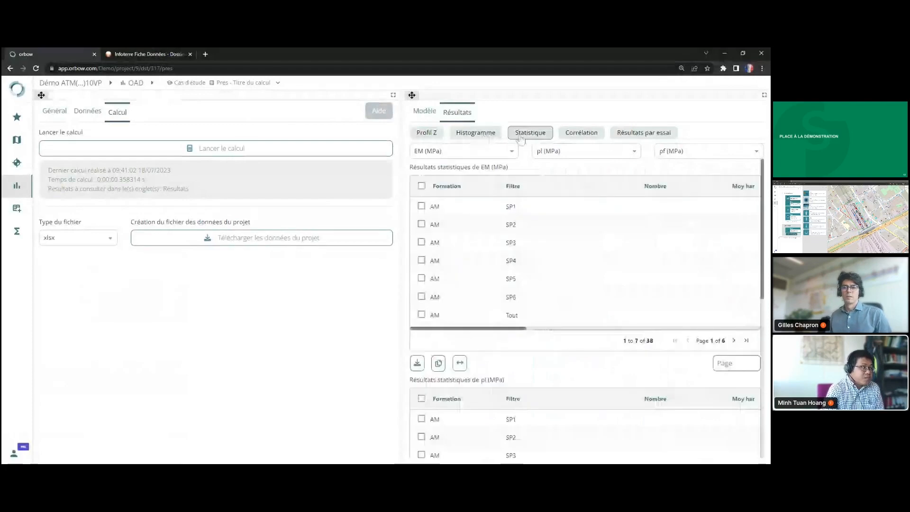
pyautogui.click(459, 365)
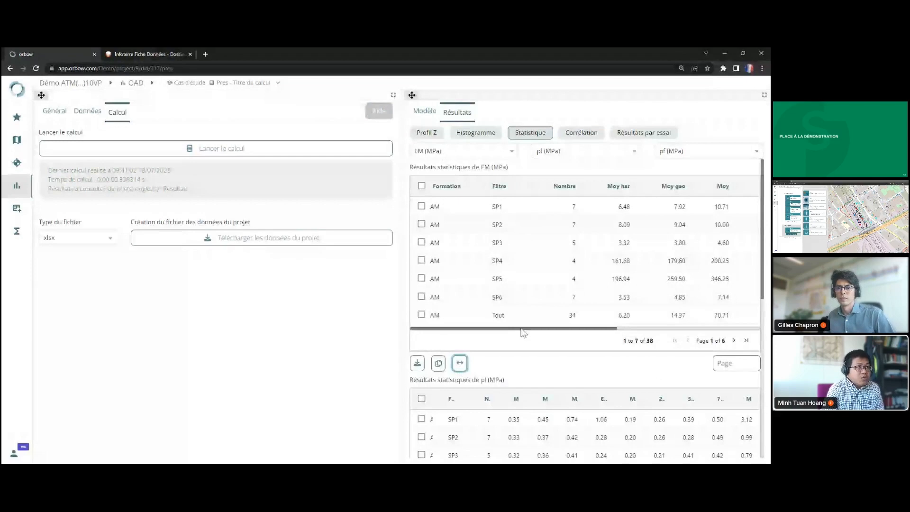
pyautogui.hscroll(3, 581, 339)
pyautogui.hscroll(-4, 581, 339)
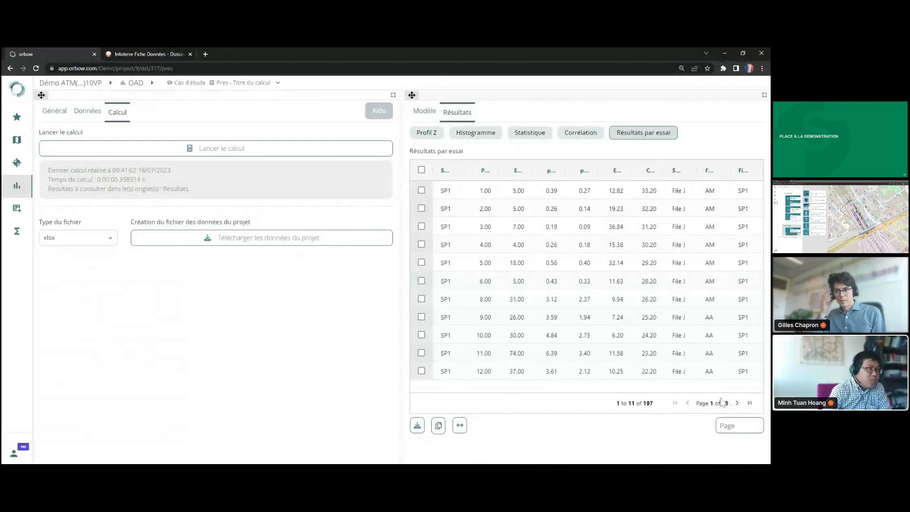
pyautogui.click(421, 171)
pyautogui.click(421, 170)
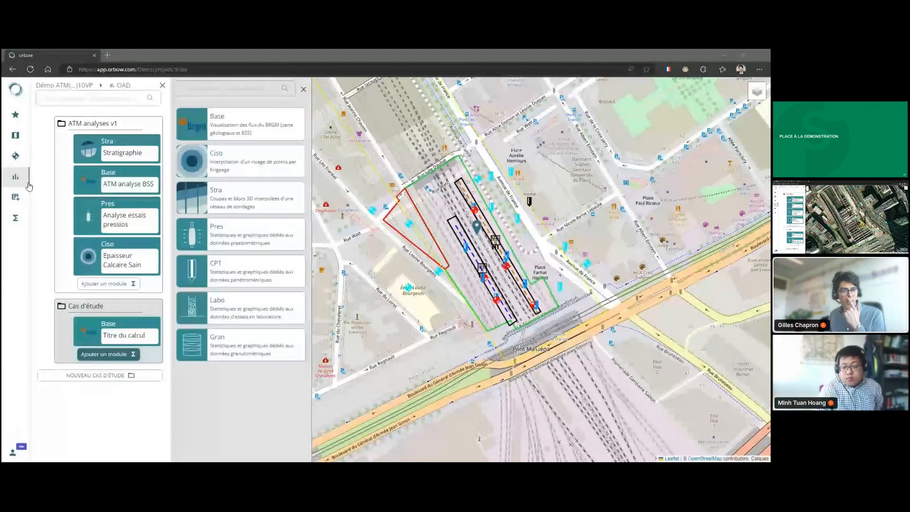
# - In the interpreted parameters, add the apparent unit weight (Poids volumique apparent) column to File J's Zone 1 table
pyautogui.click(14, 199)
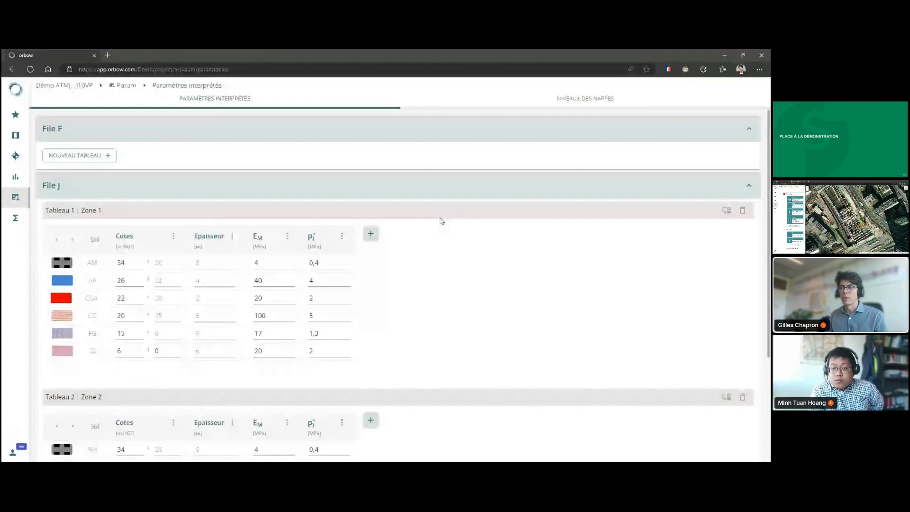
pyautogui.scroll(-2, 62, 213)
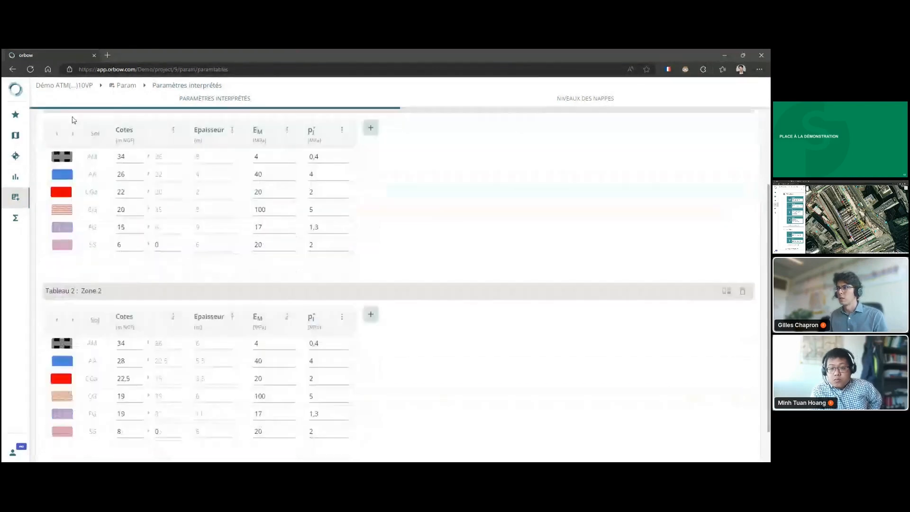
pyautogui.scroll(2, 98, 319)
pyautogui.scroll(-1, 228, 335)
pyautogui.scroll(1, 366, 239)
pyautogui.click(365, 237)
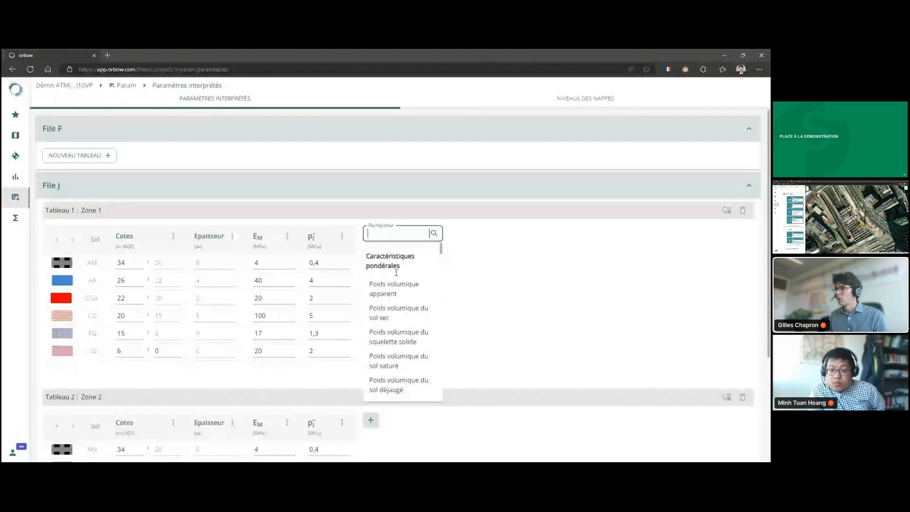
pyautogui.click(393, 285)
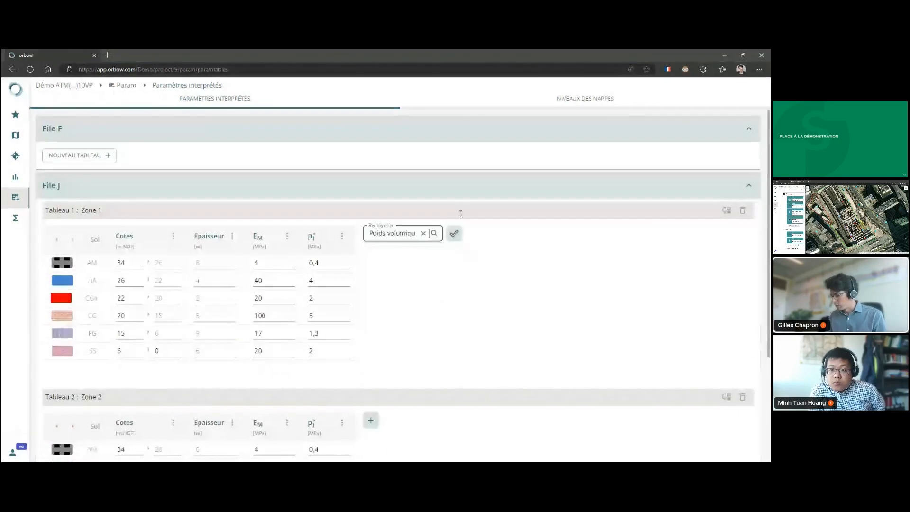
pyautogui.click(454, 234)
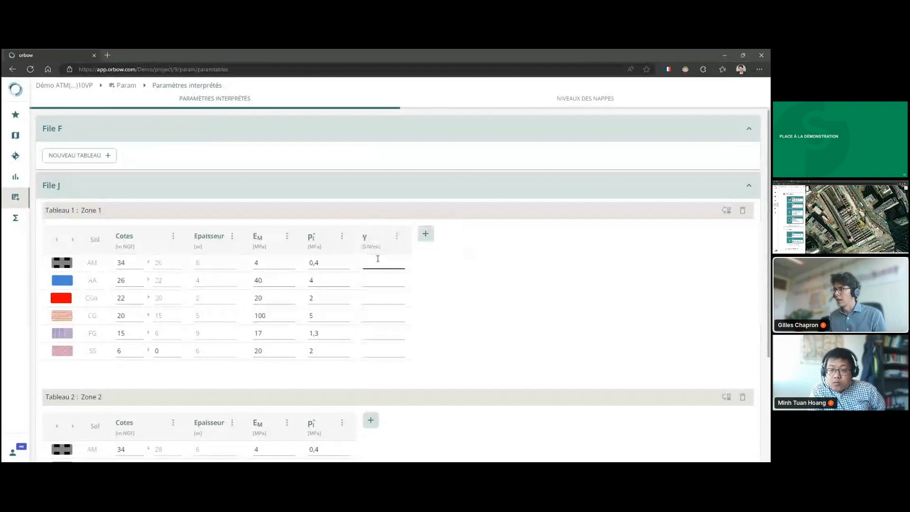
# - Set γ in the Zone 1 table to 18 kN/m³ for soil AM and 20 kN/m³ for soil AA
pyautogui.click(378, 259)
pyautogui.write('18')
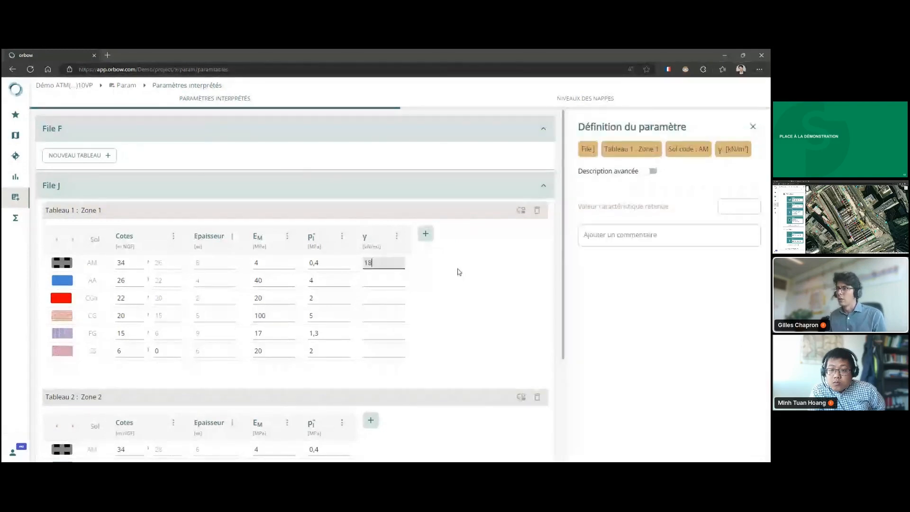
pyautogui.click(376, 280)
pyautogui.write('20')
pyautogui.click(370, 297)
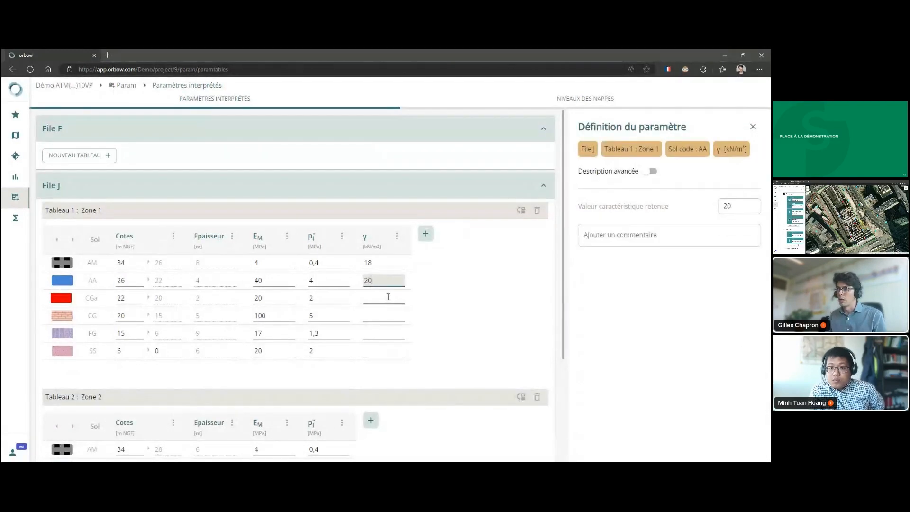
# - Save the comment "voilà pourquoi" on the γ value of soil AM in the Zone 1 table
pyautogui.click(386, 266)
pyautogui.click(622, 235)
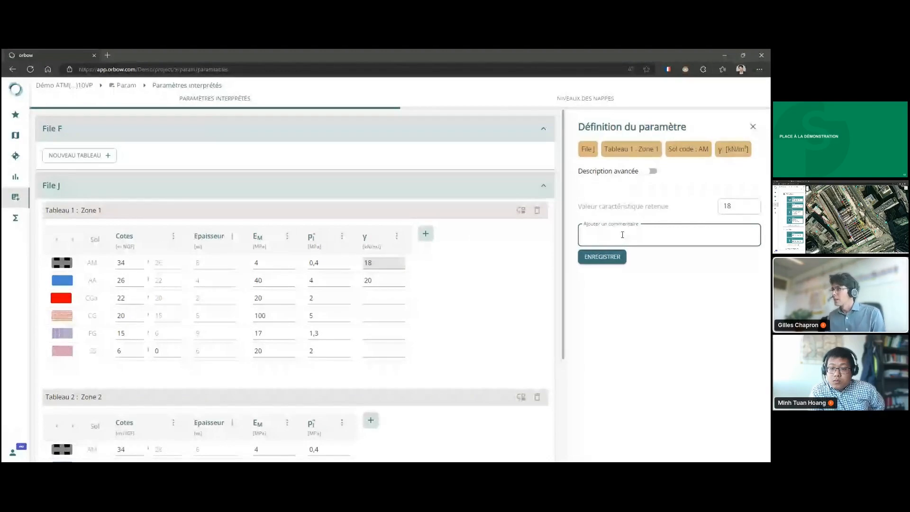
pyautogui.write('voilà pou')
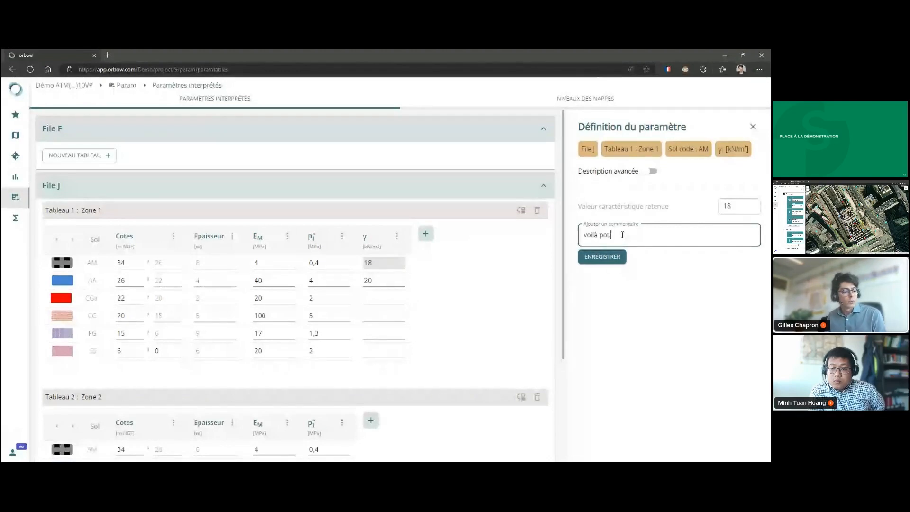
pyautogui.write('rquoi')
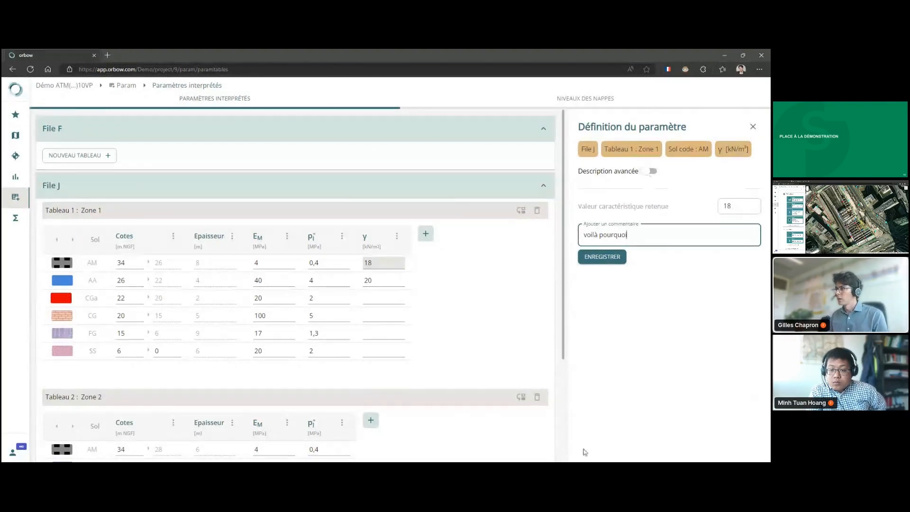
pyautogui.click(589, 258)
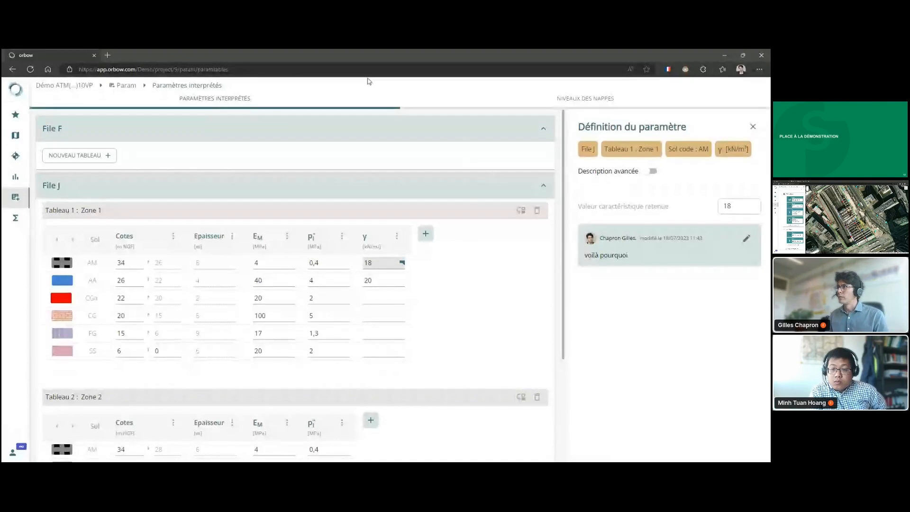
# - Create a new groundwater level table for File F in Niveaux des nappes
pyautogui.click(588, 97)
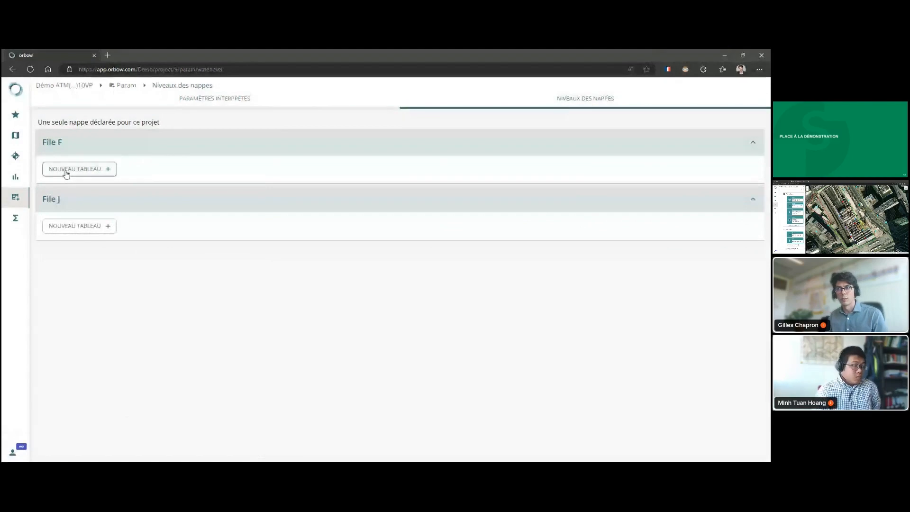
pyautogui.click(64, 171)
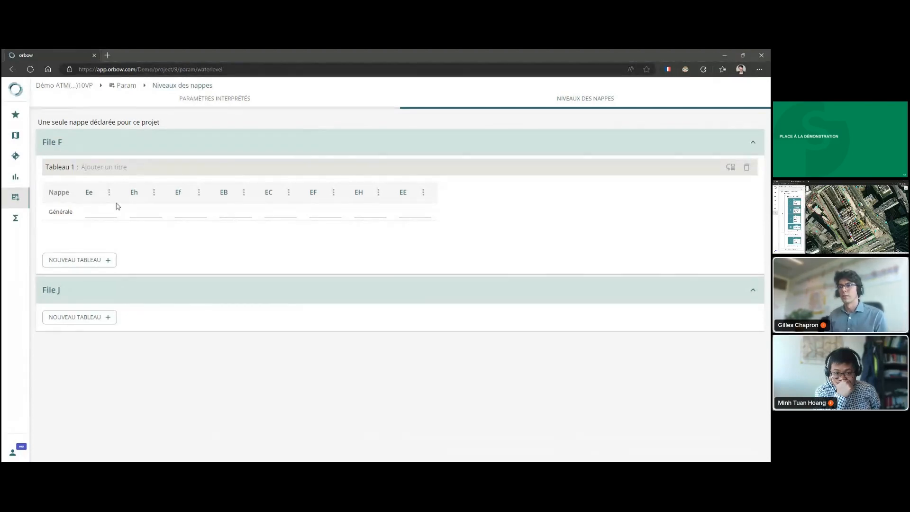
# - Look through the calculation tools' case studies and the catalogue of modules available for File J's Ouvrage 1
pyautogui.click(14, 219)
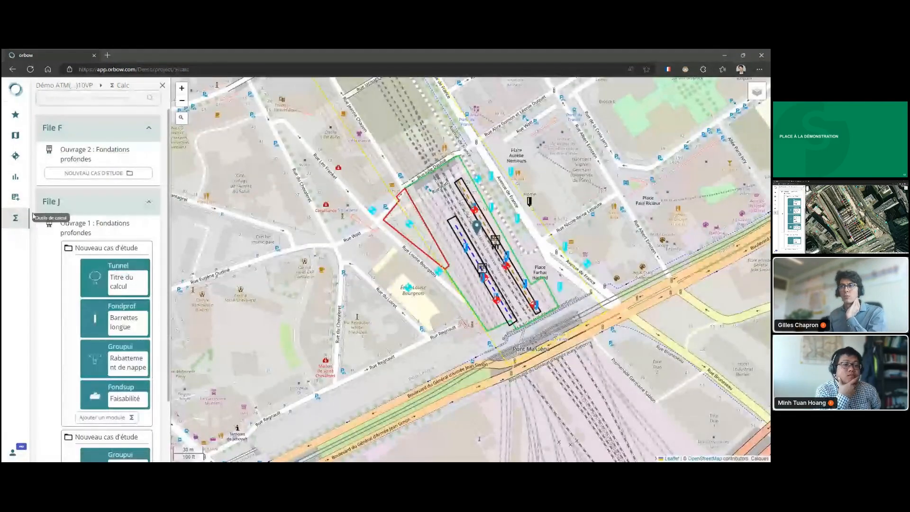
pyautogui.scroll(-1, 85, 209)
pyautogui.scroll(1, 57, 215)
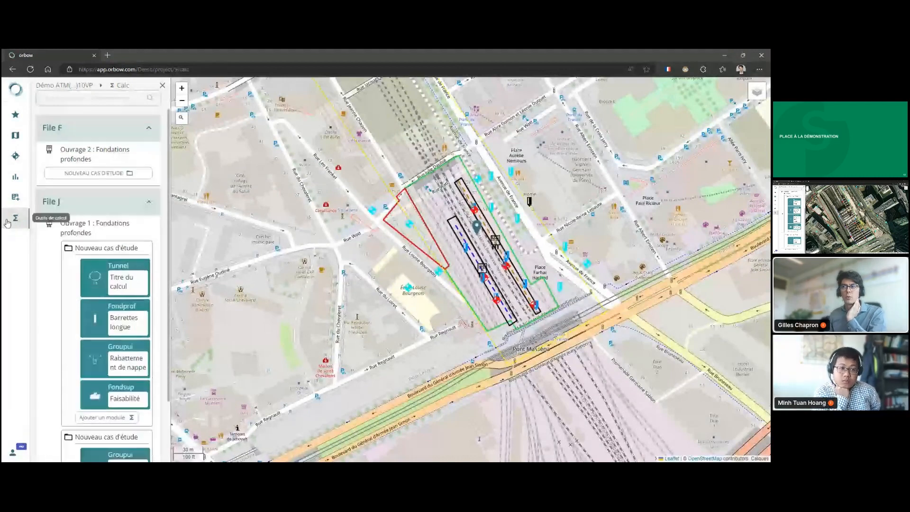
pyautogui.click(78, 208)
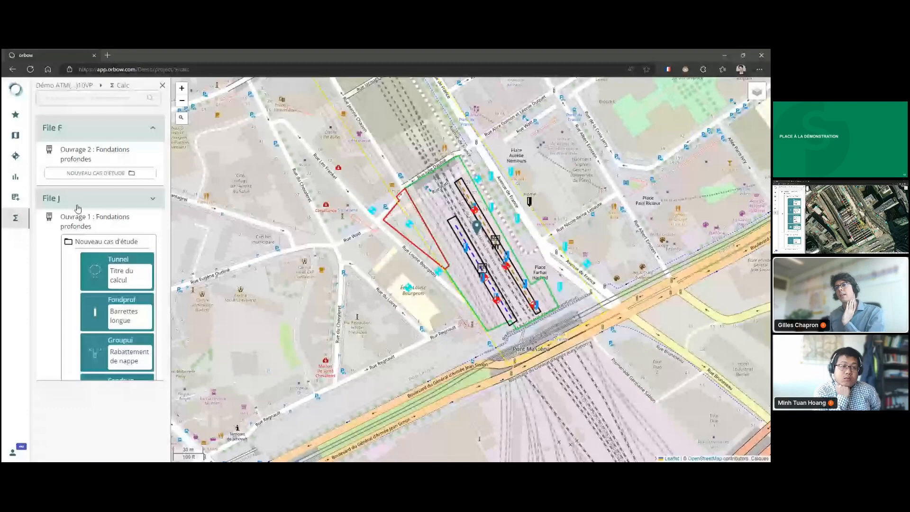
pyautogui.click(78, 208)
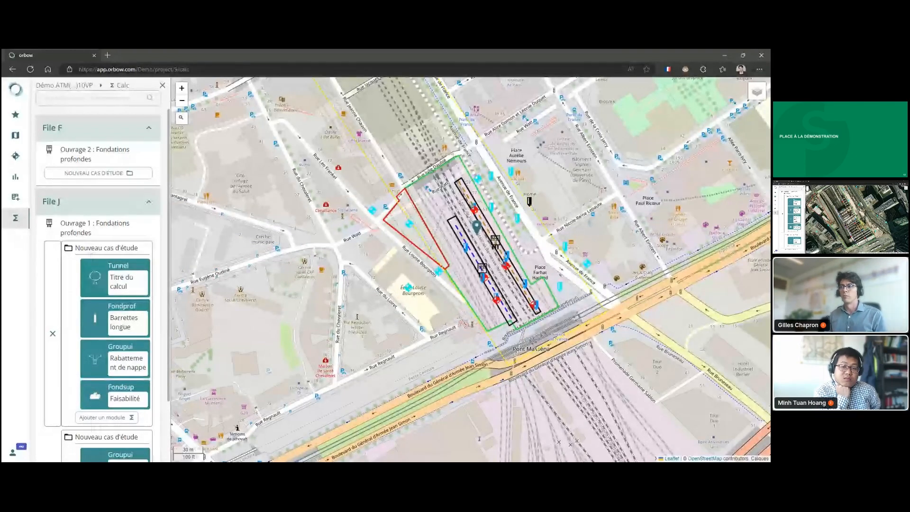
pyautogui.click(104, 416)
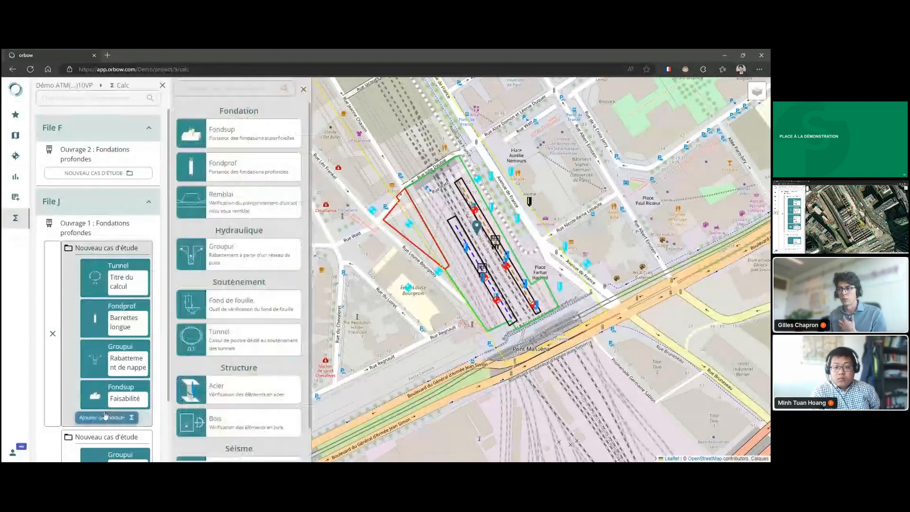
pyautogui.scroll(-1, 247, 185)
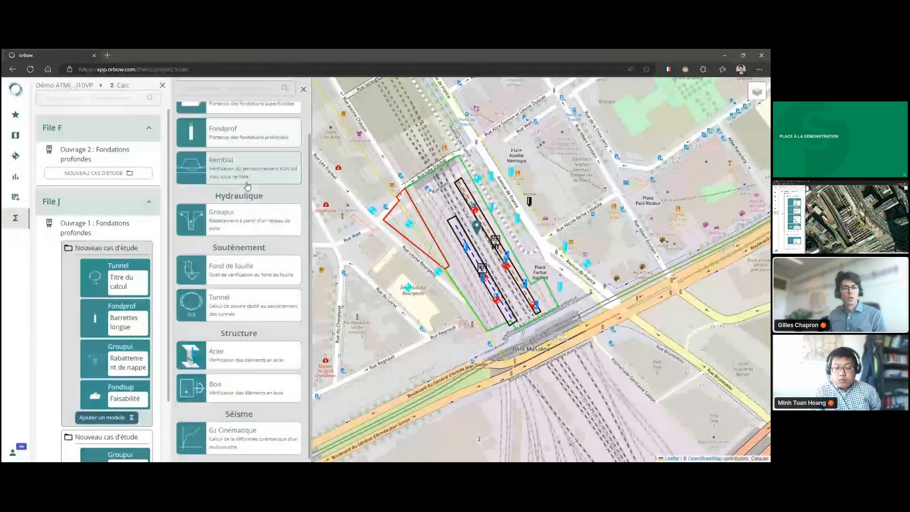
pyautogui.scroll(1, 225, 276)
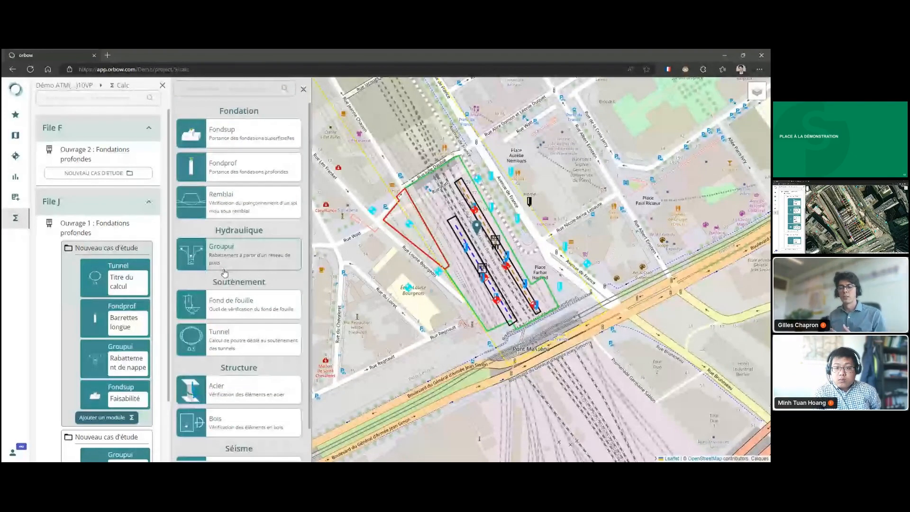
pyautogui.click(225, 273)
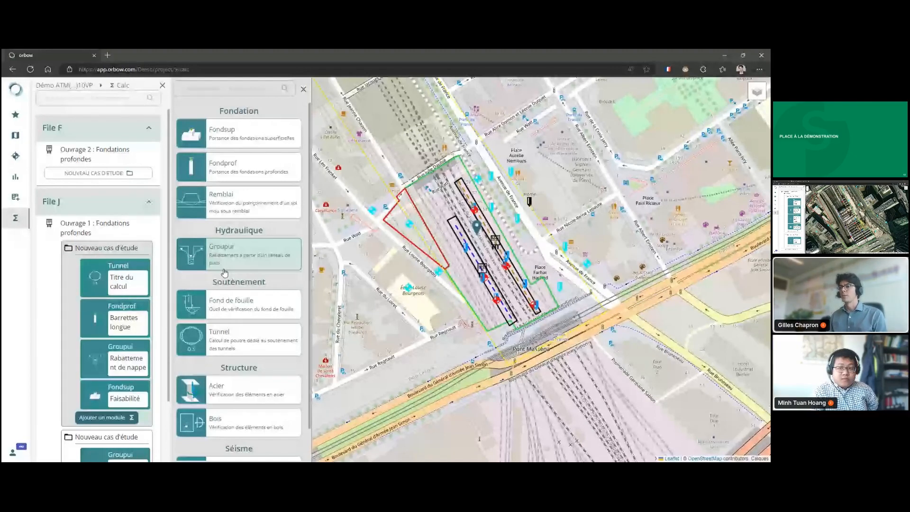
# - Open the Fondsup calculation Faisabilité from the first case study of Ouvrage 1
pyautogui.moveTo(138, 338)
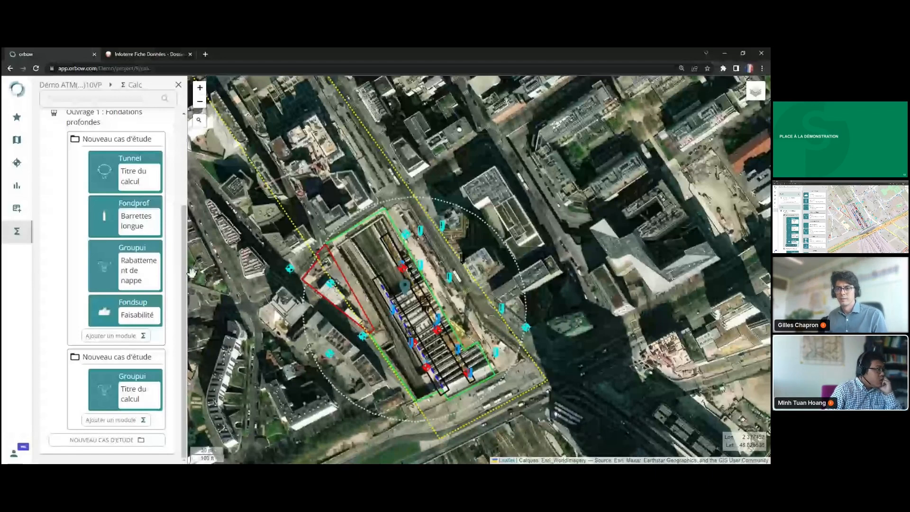
pyautogui.moveTo(160, 283)
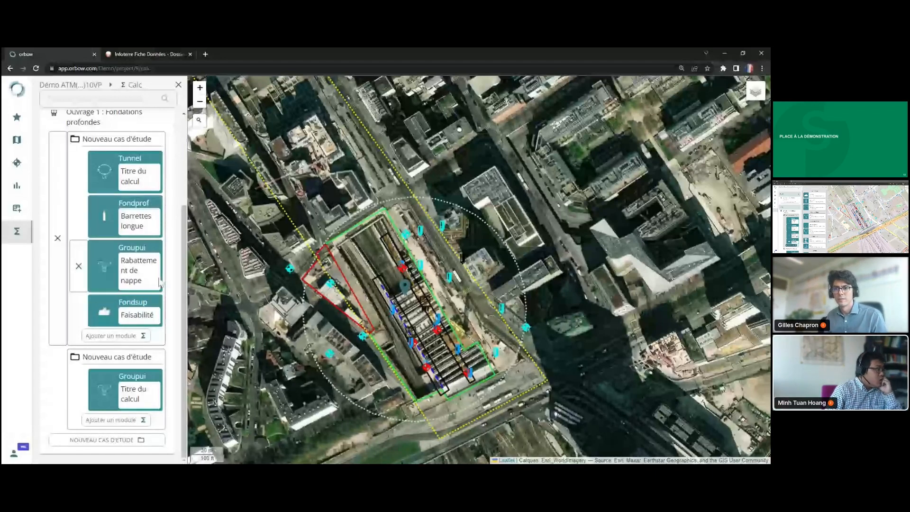
pyautogui.scroll(-1, 274, 303)
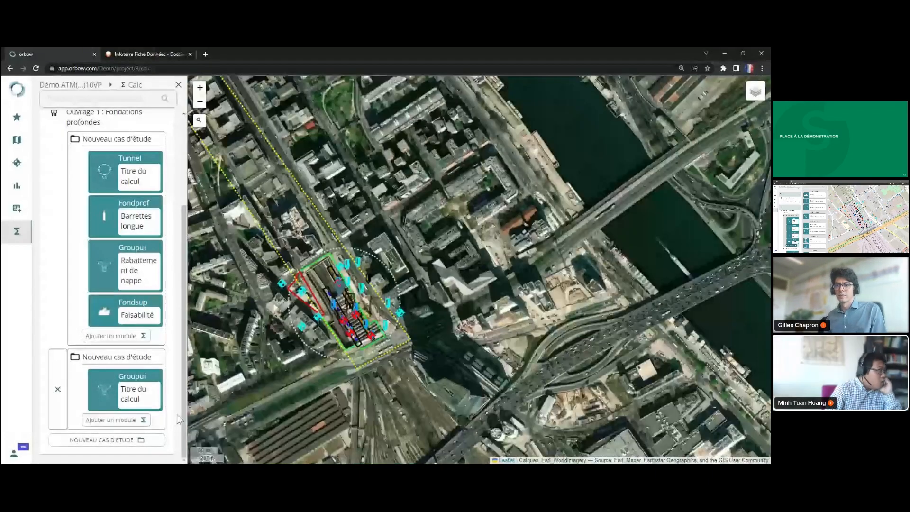
pyautogui.moveTo(369, 373); pyautogui.dragTo(488, 364)
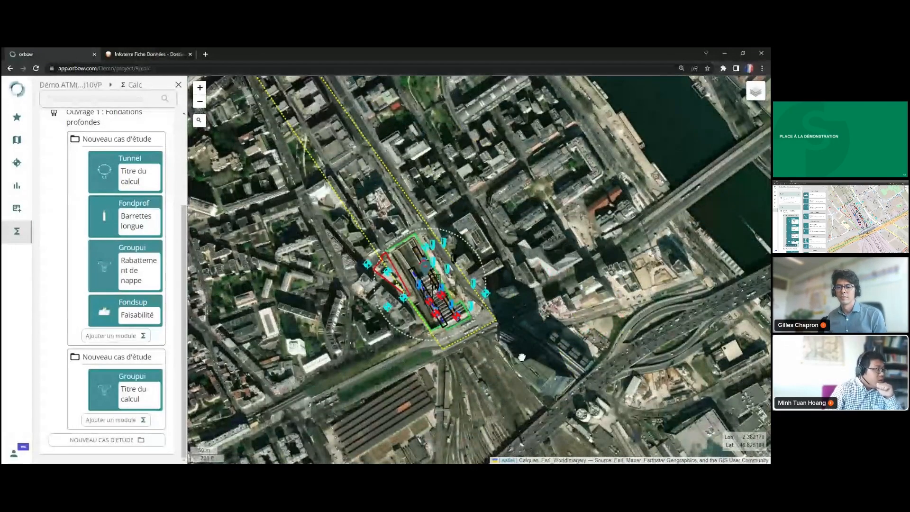
pyautogui.scroll(1, 440, 341)
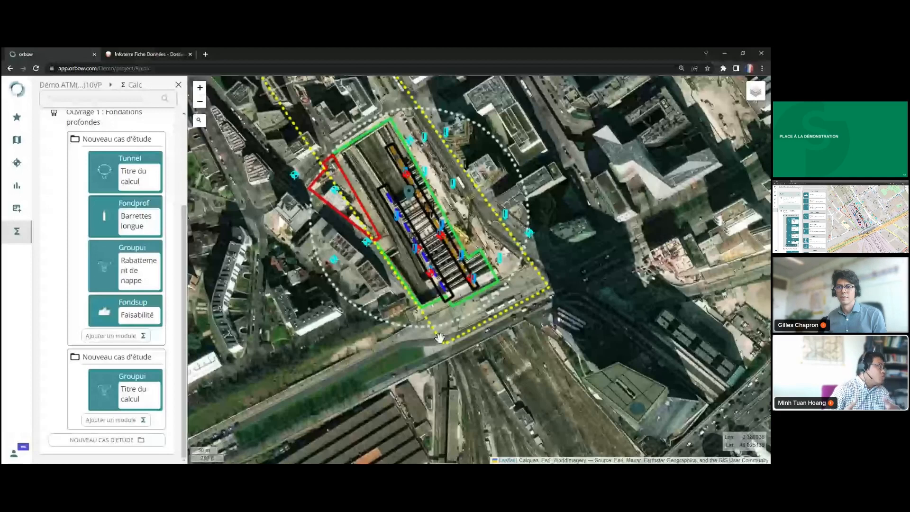
pyautogui.moveTo(440, 337); pyautogui.dragTo(457, 384)
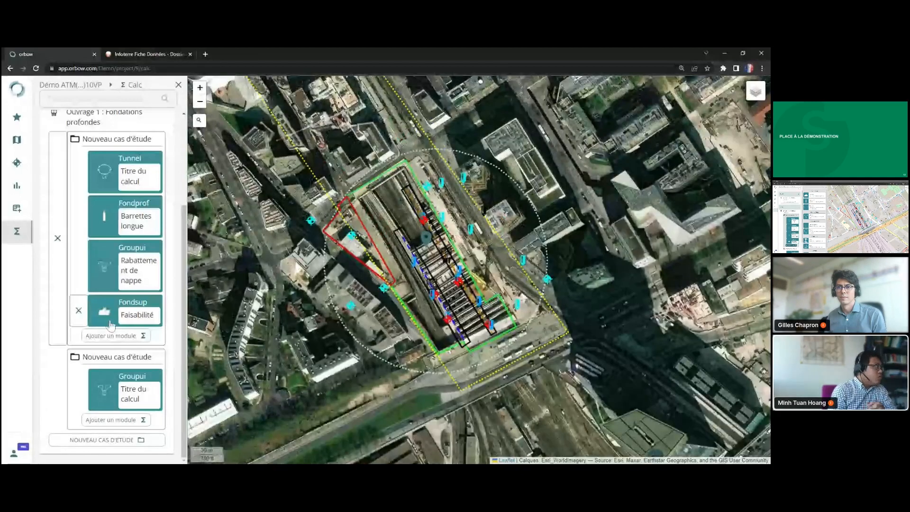
pyautogui.click(110, 324)
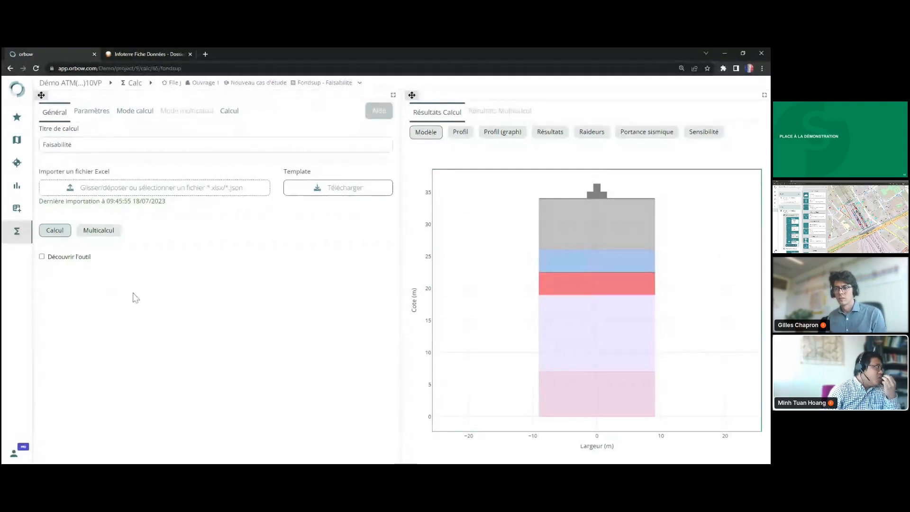
# - Review the Fondsup calculation's Comportement, Couches, Fondation, Chargement and Aspects sismiques inputs
pyautogui.click(101, 113)
pyautogui.click(138, 112)
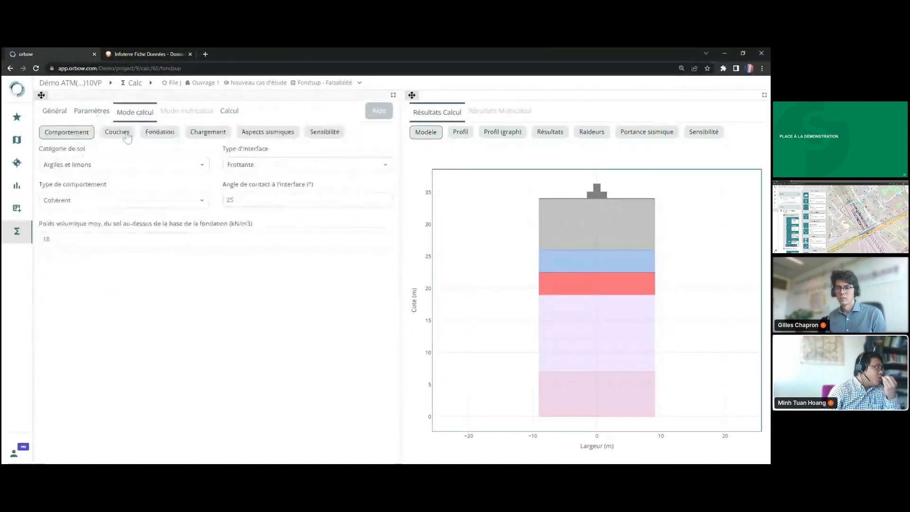
pyautogui.click(87, 135)
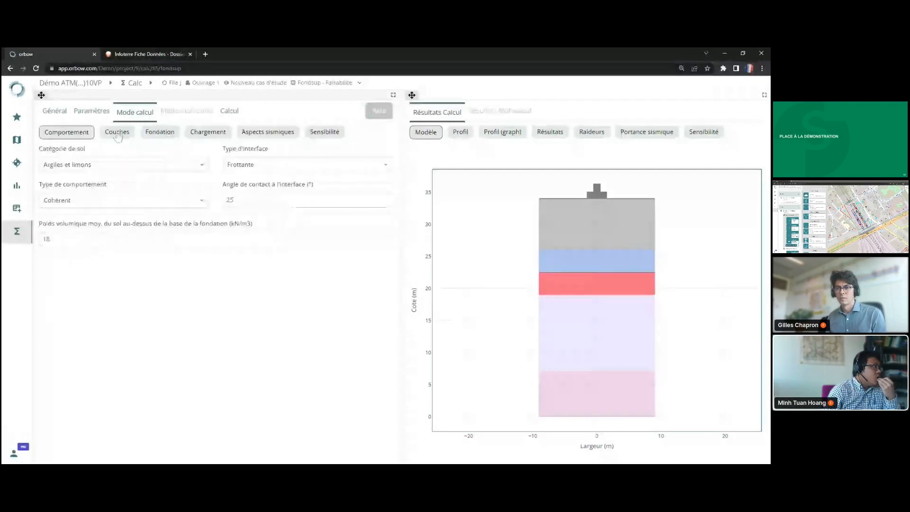
pyautogui.click(117, 135)
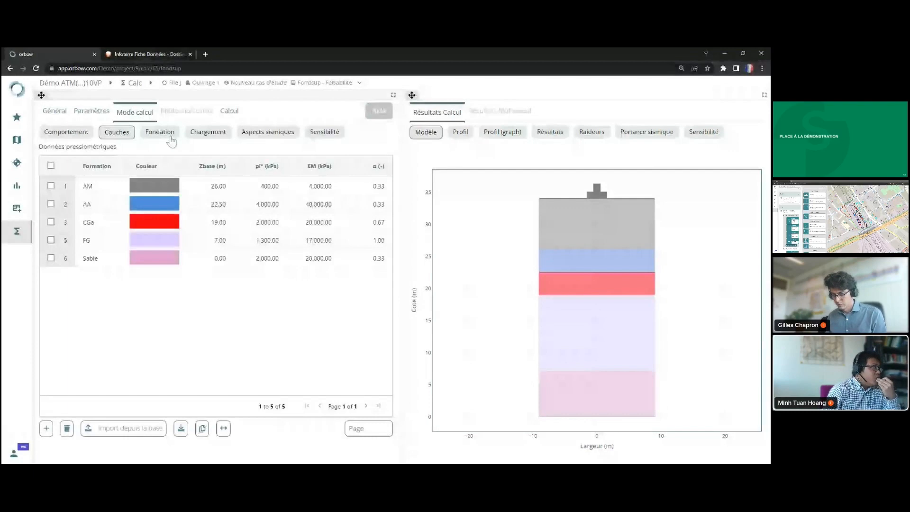
pyautogui.click(168, 134)
pyautogui.click(207, 132)
pyautogui.click(283, 138)
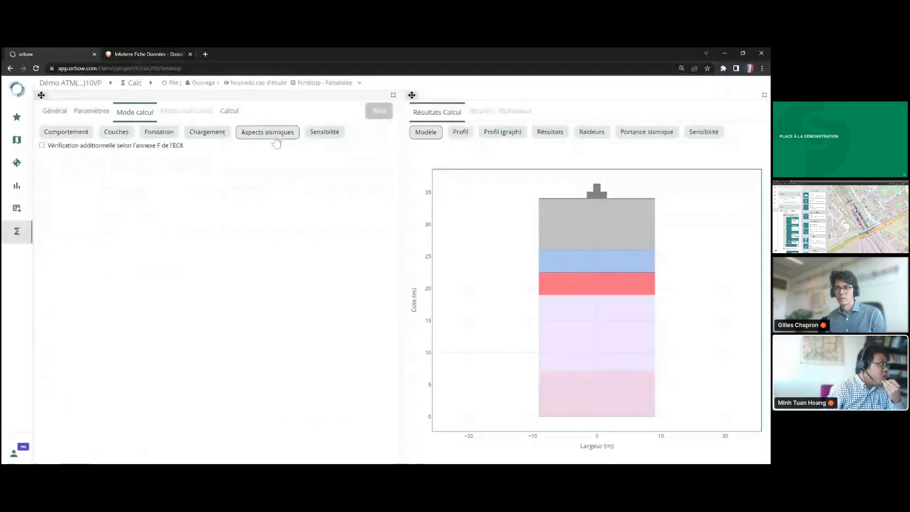
pyautogui.click(205, 134)
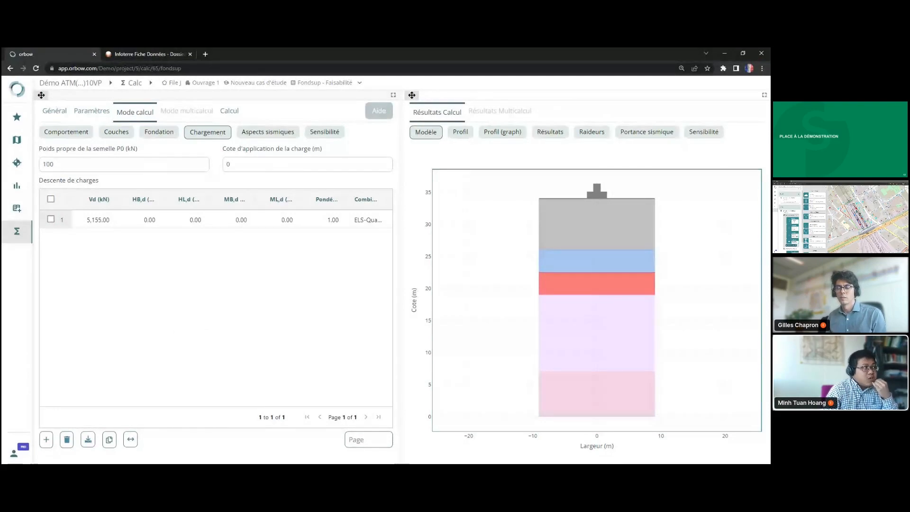
# - Enable the sensitivity parameters for the Faisabilité calculation
pyautogui.click(331, 134)
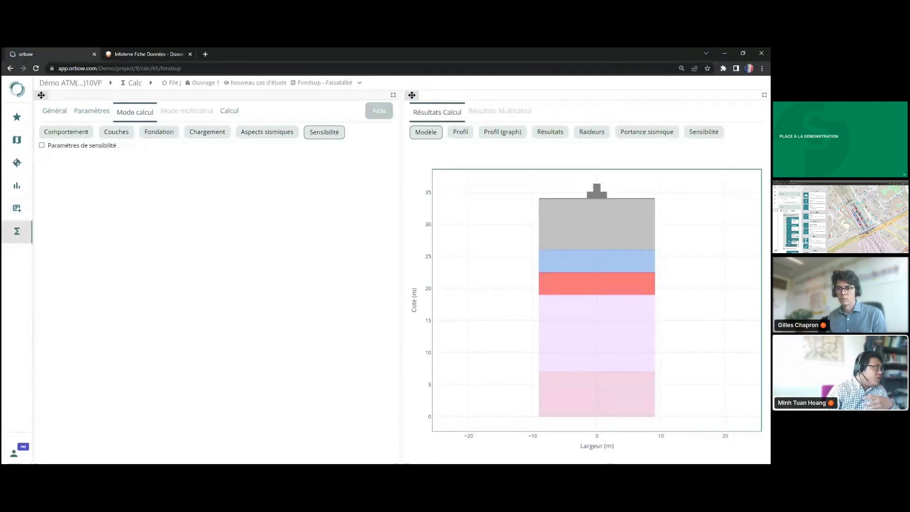
pyautogui.click(63, 145)
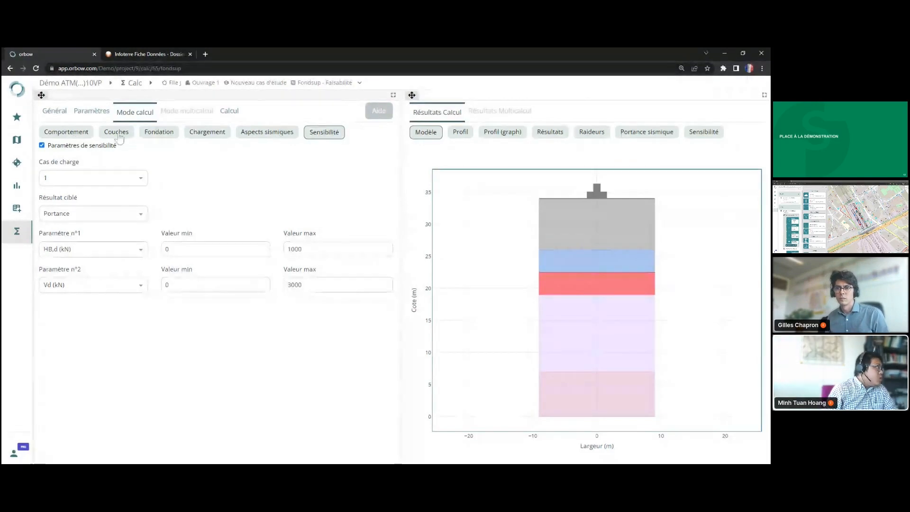
# - Choose Largeur B (m) as sensitivity parameter n°1 and Longueur L (m) as parameter n°2 for the Faisabilité calculation
pyautogui.click(159, 132)
pyautogui.click(324, 132)
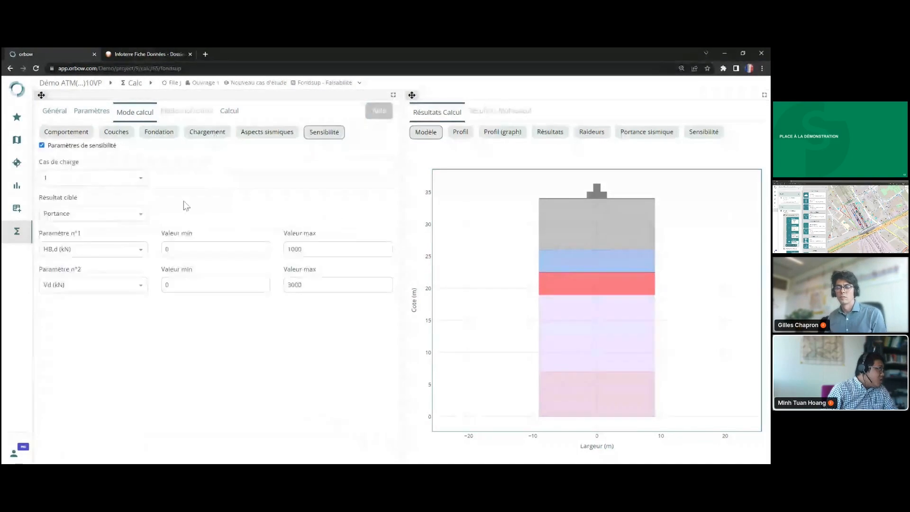
pyautogui.click(99, 249)
pyautogui.scroll(-2, 108, 323)
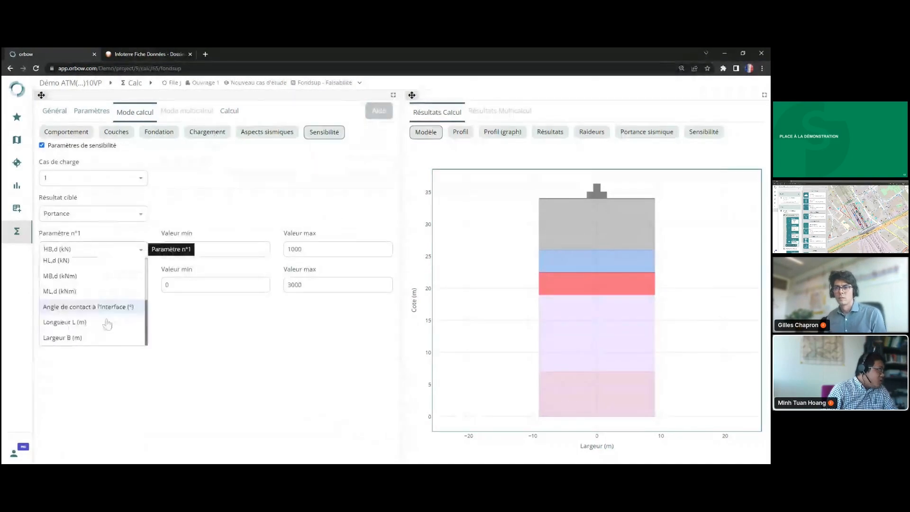
pyautogui.click(97, 337)
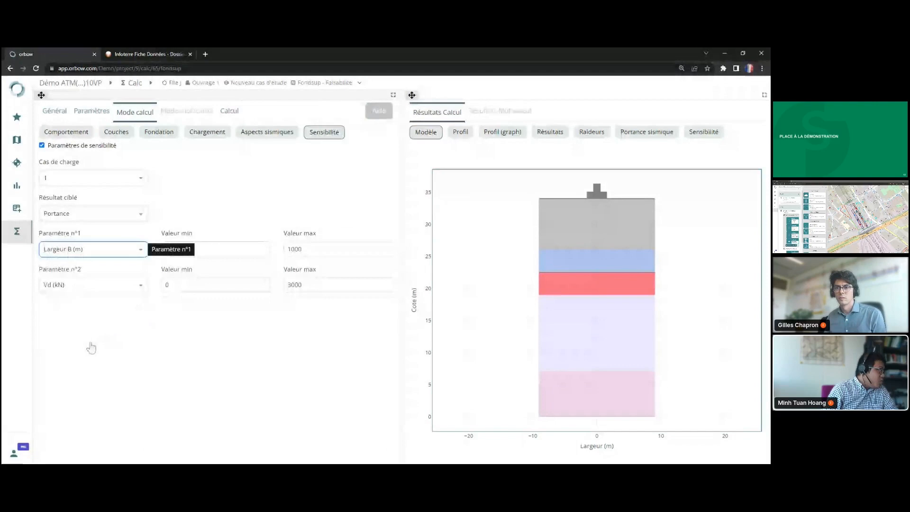
pyautogui.click(89, 288)
pyautogui.scroll(-1, 93, 362)
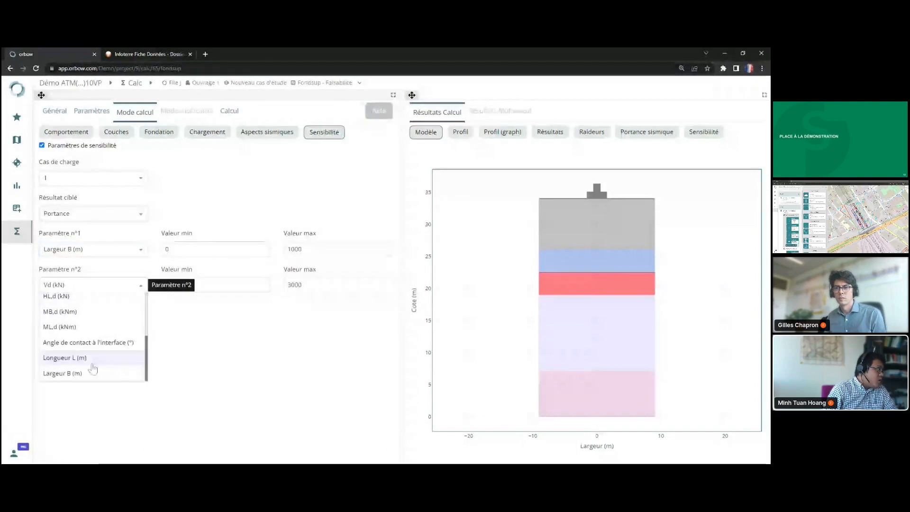
pyautogui.click(93, 360)
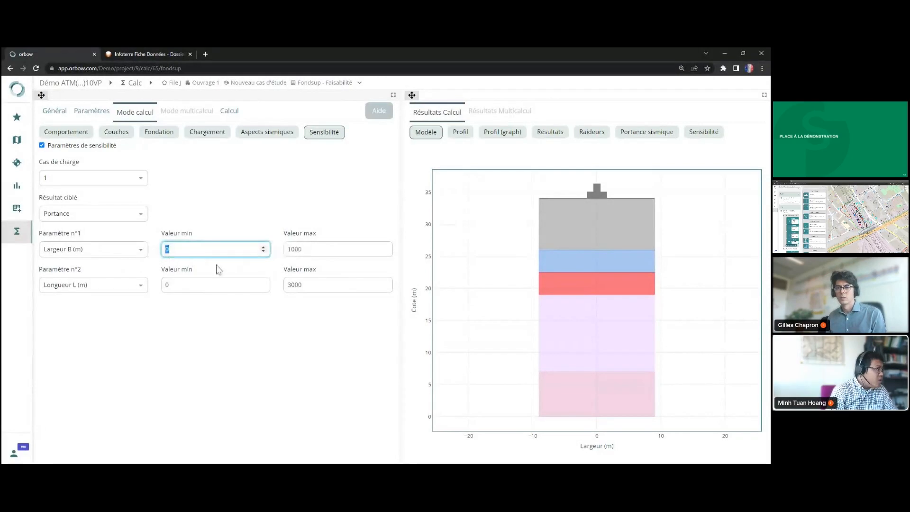
# - Set the sensitivity ranges to 3–6 for Largeur B and 6–12 for Longueur L, and run the Fondsup calculation
pyautogui.press('Tab')
pyautogui.write('6')
pyautogui.press('Tab')
pyautogui.press('Tab')
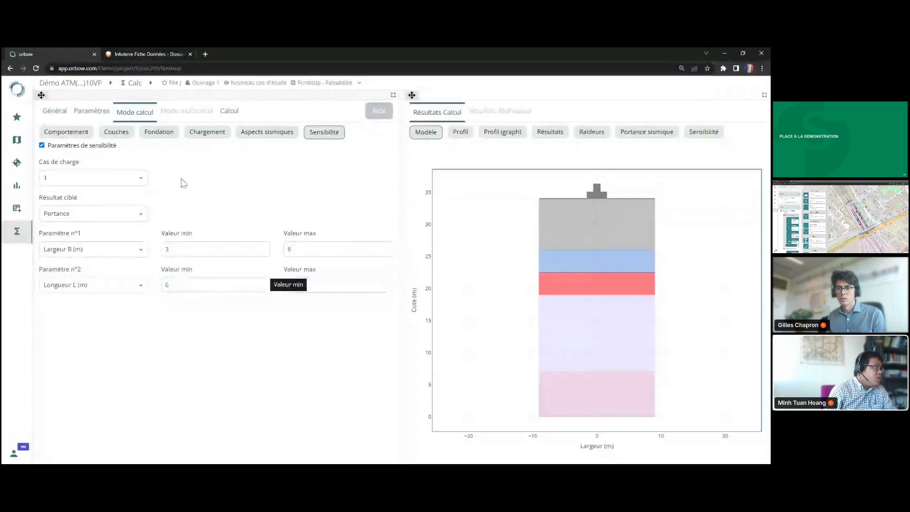
pyautogui.click(228, 111)
pyautogui.click(254, 151)
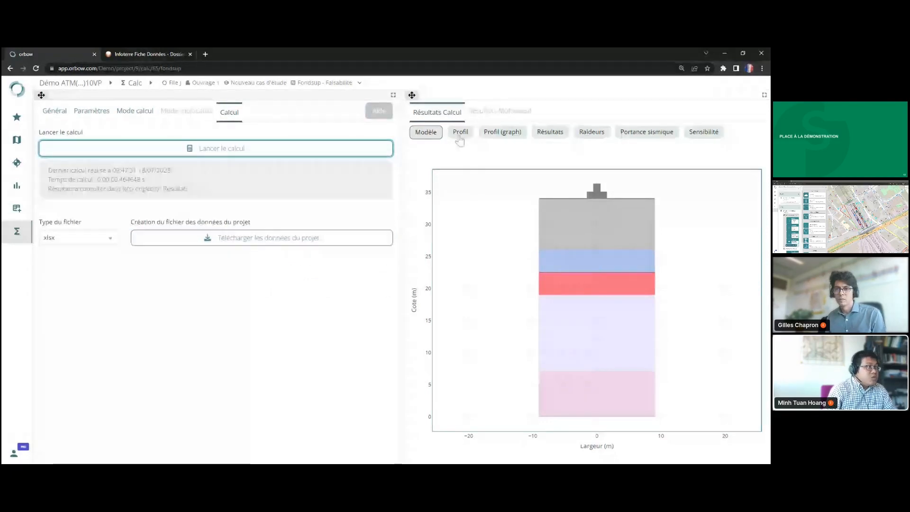
# - Review the Fondsup ground profile graph and table, the full-width summary of main results, and the sensitivity diagram
pyautogui.click(518, 134)
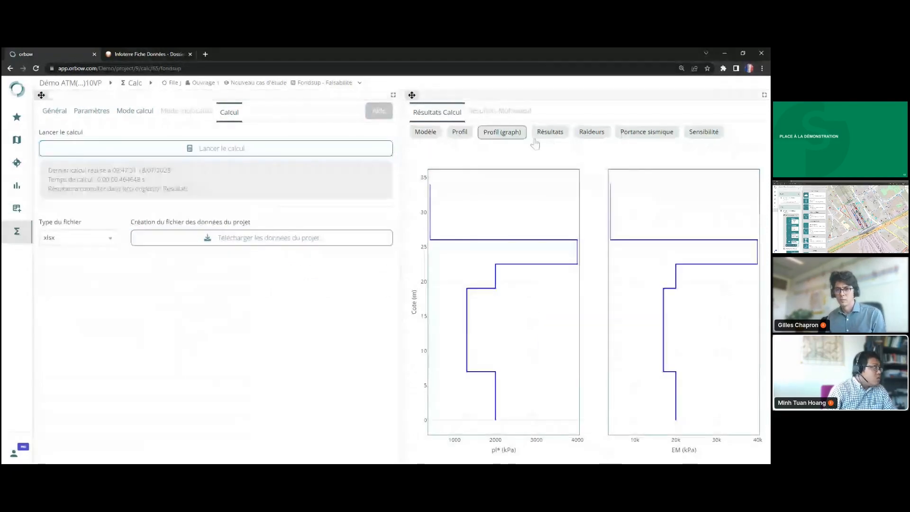
pyautogui.click(135, 112)
pyautogui.click(459, 132)
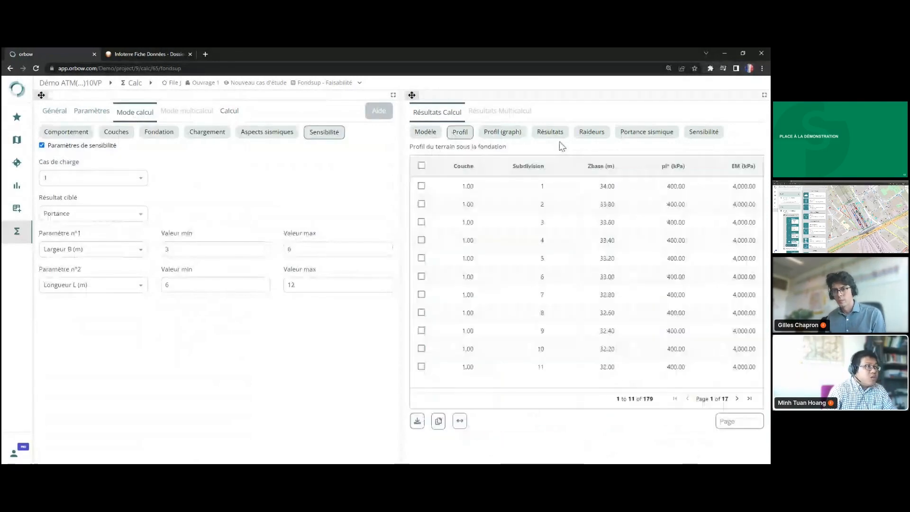
pyautogui.click(550, 132)
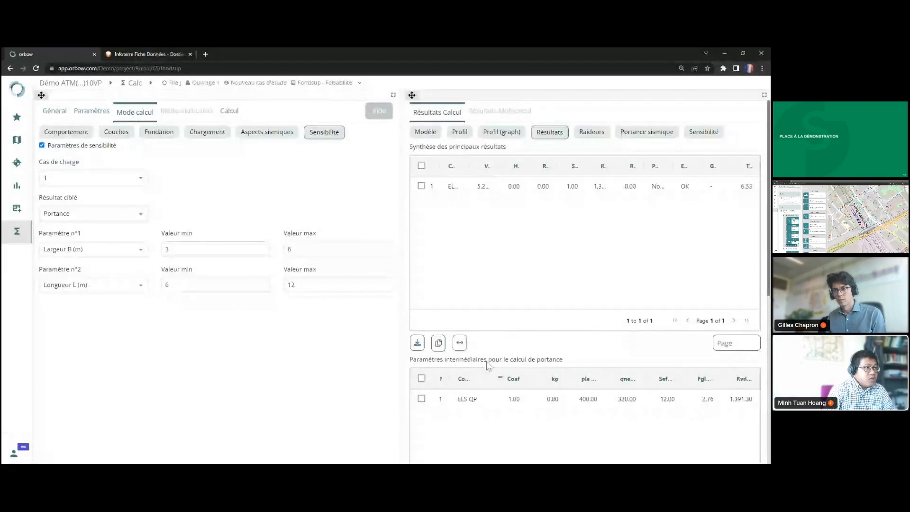
pyautogui.click(460, 342)
pyautogui.moveTo(493, 309); pyautogui.dragTo(657, 314)
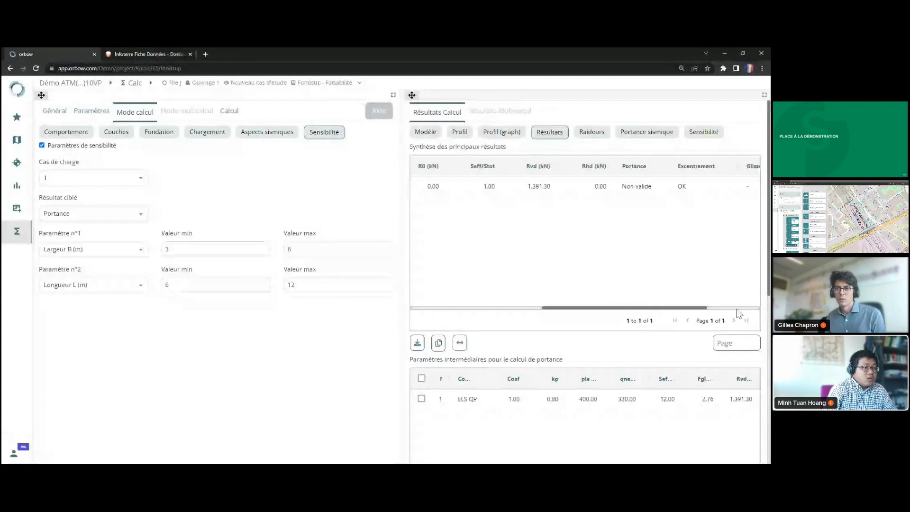
pyautogui.moveTo(645, 312); pyautogui.dragTo(720, 320)
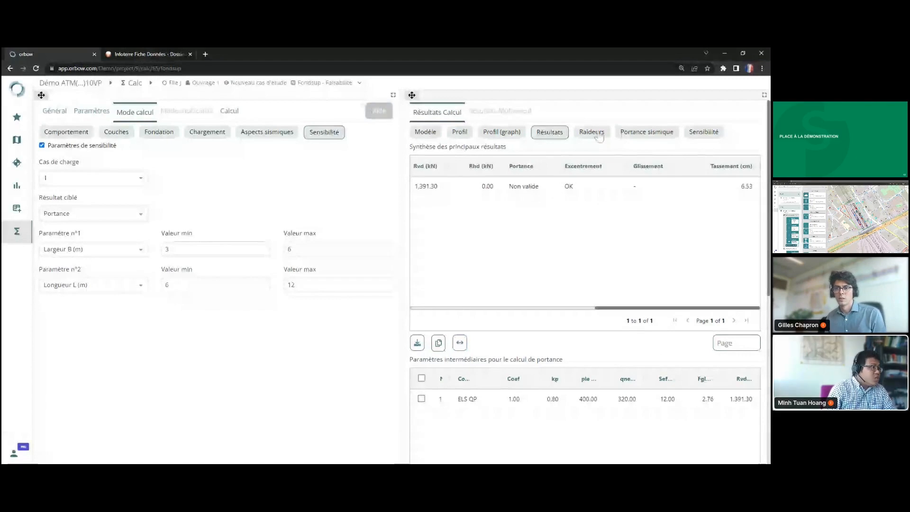
pyautogui.click(618, 136)
pyautogui.click(704, 136)
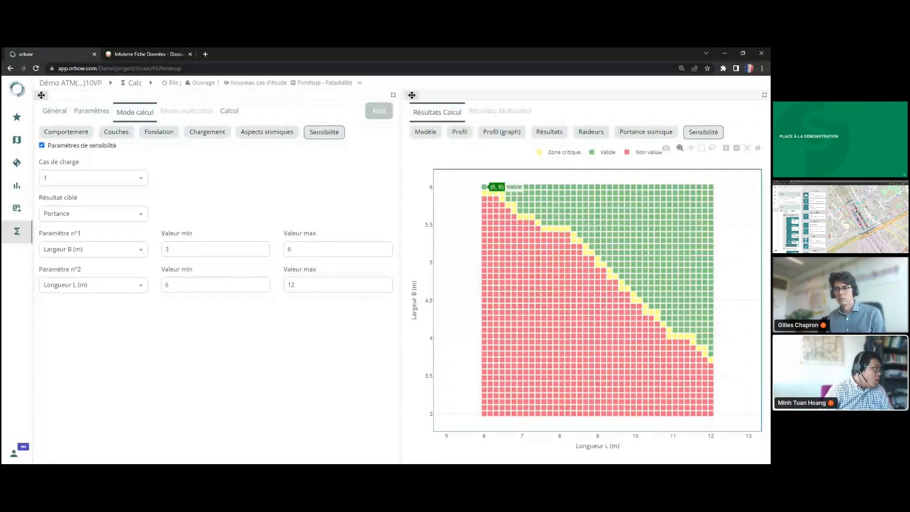
# - Open the Fondprof calculation Barrettes longue from the first case study of Ouvrage 1
pyautogui.click(5, 236)
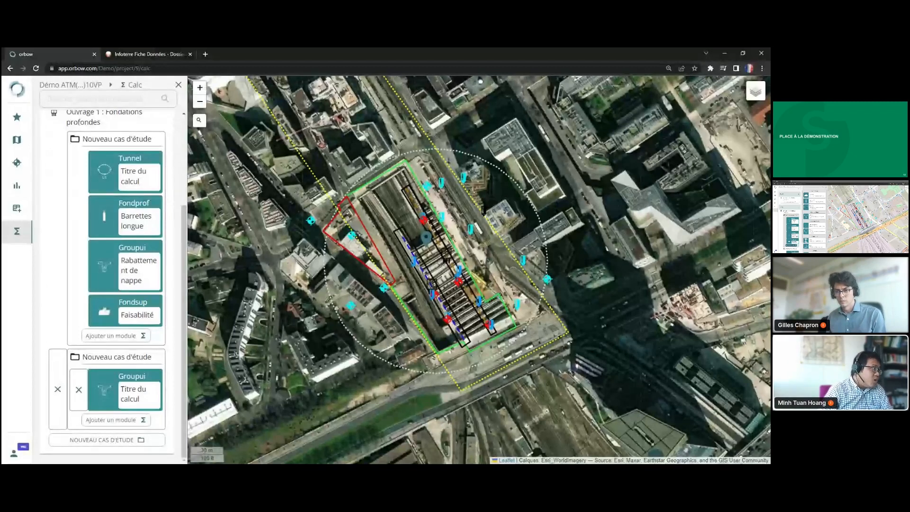
pyautogui.moveTo(81, 230)
pyautogui.click(107, 224)
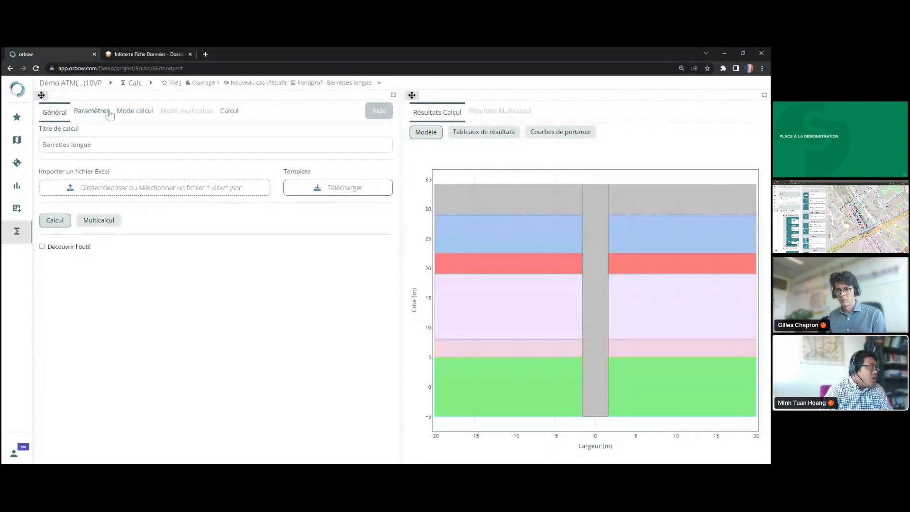
# - Check the soil layers of the Barrettes longue calculation and run it
pyautogui.click(137, 112)
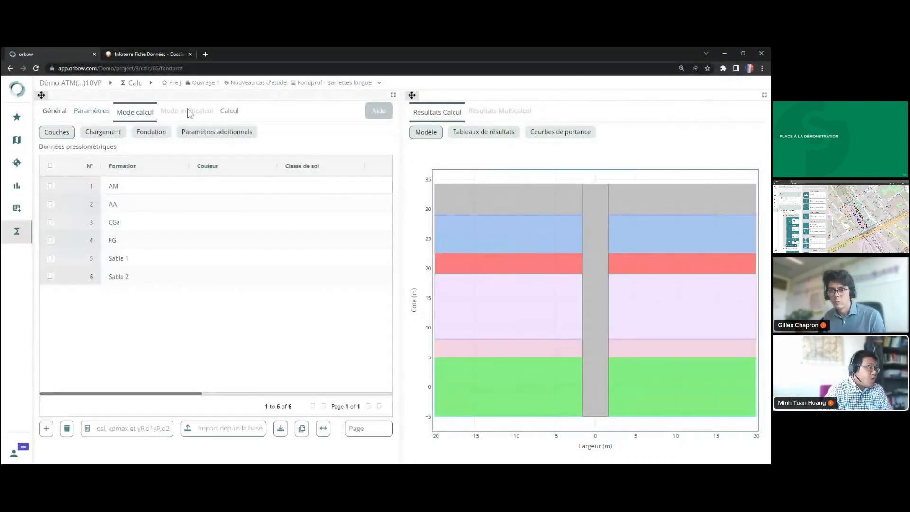
pyautogui.click(229, 112)
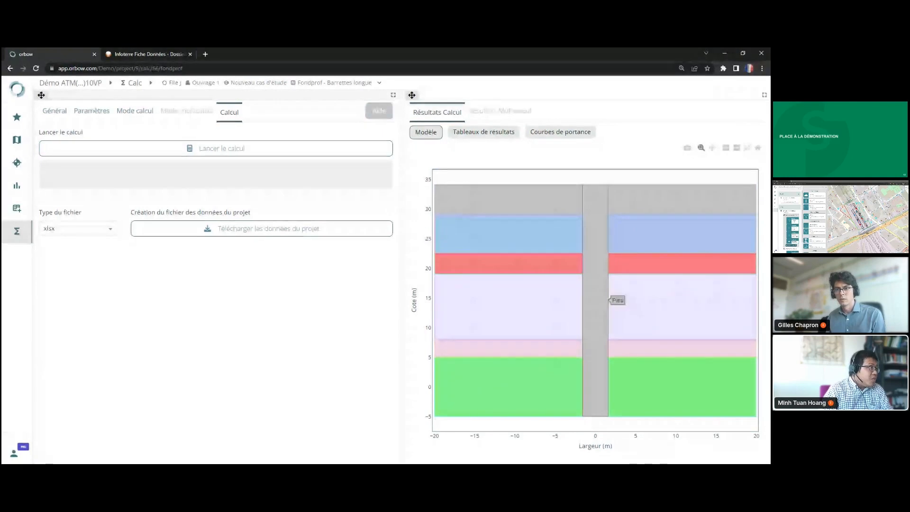
pyautogui.click(244, 150)
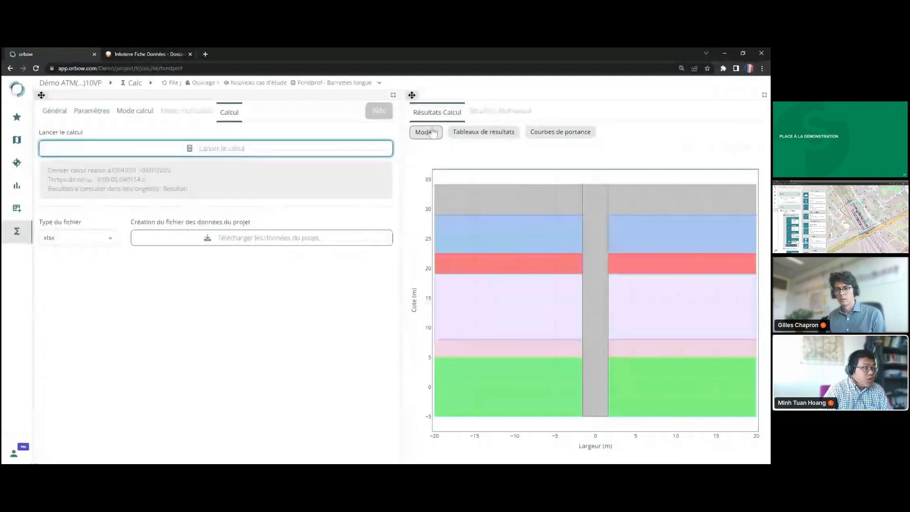
# - Examine the Fondprof result tables and the bearing capacity curves for Barrettes longue
pyautogui.click(479, 135)
pyautogui.click(460, 420)
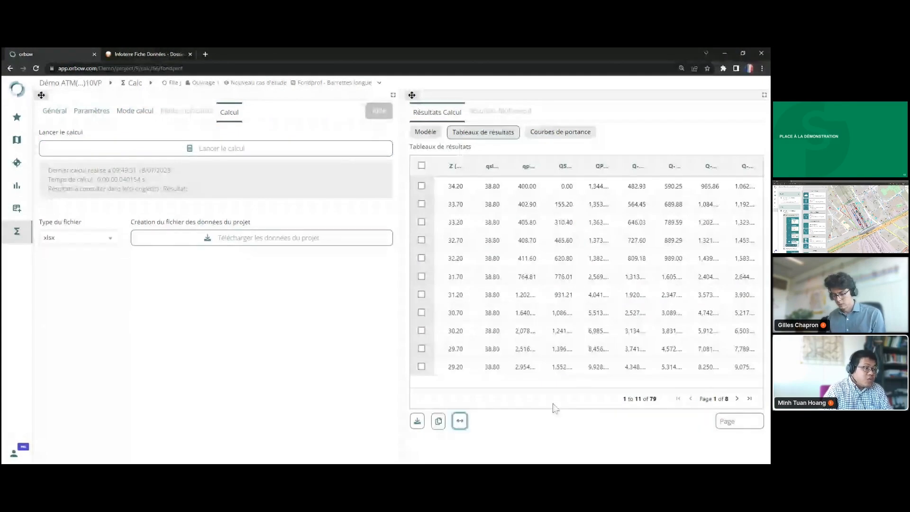
pyautogui.click(559, 131)
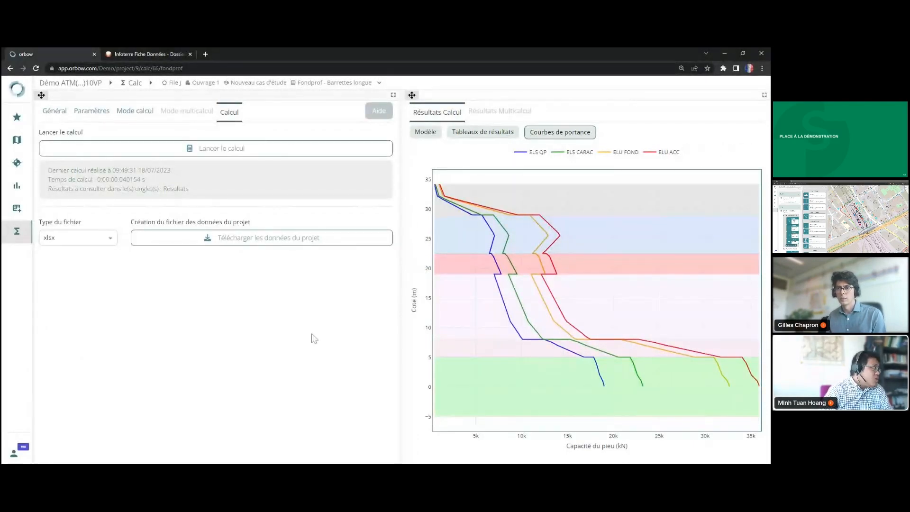
# - Return to the project's calculation tools and add a new case study to File J's Ouvrage 1
pyautogui.click(25, 236)
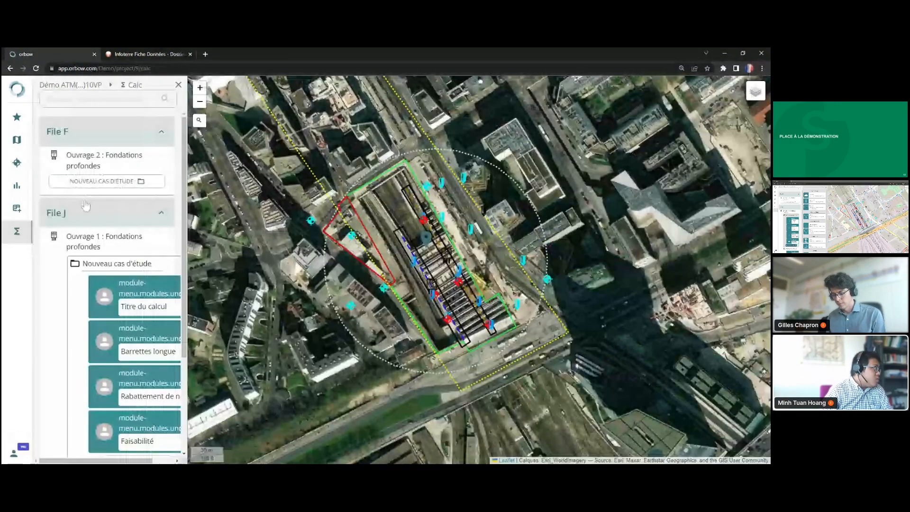
pyautogui.click(14, 237)
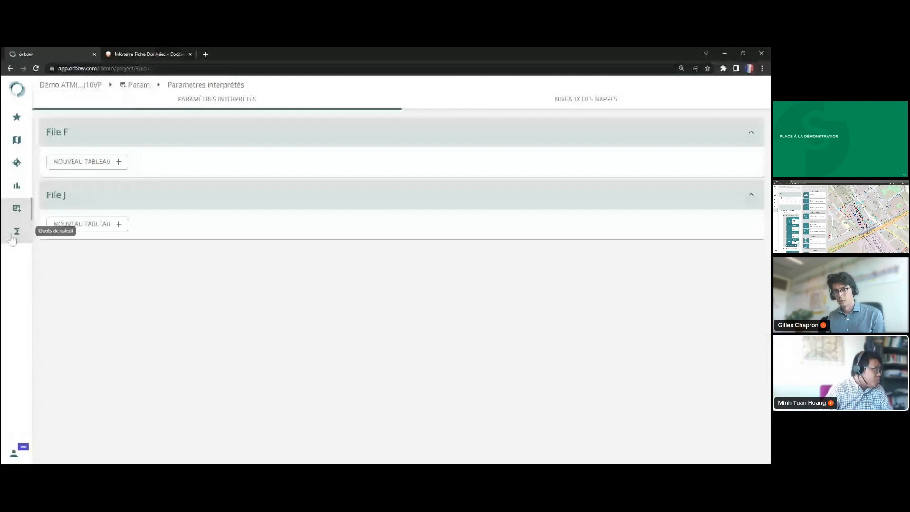
pyautogui.click(14, 235)
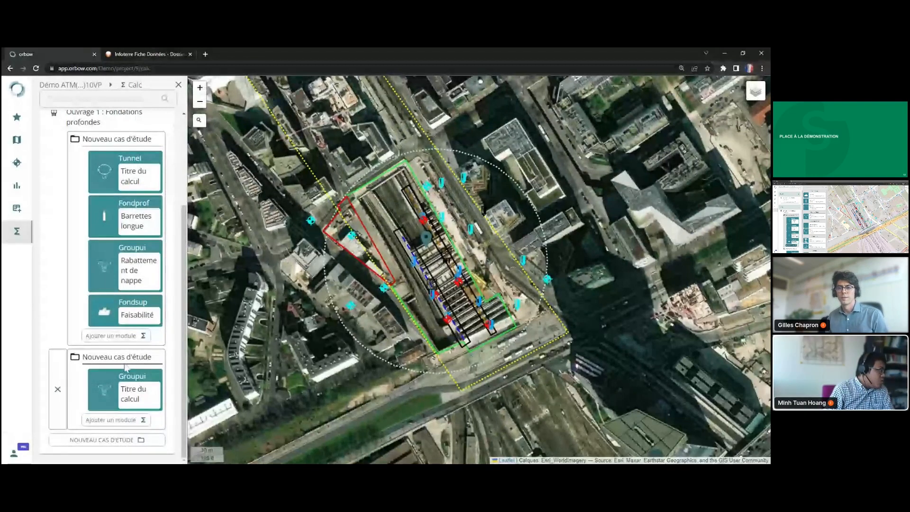
pyautogui.click(129, 441)
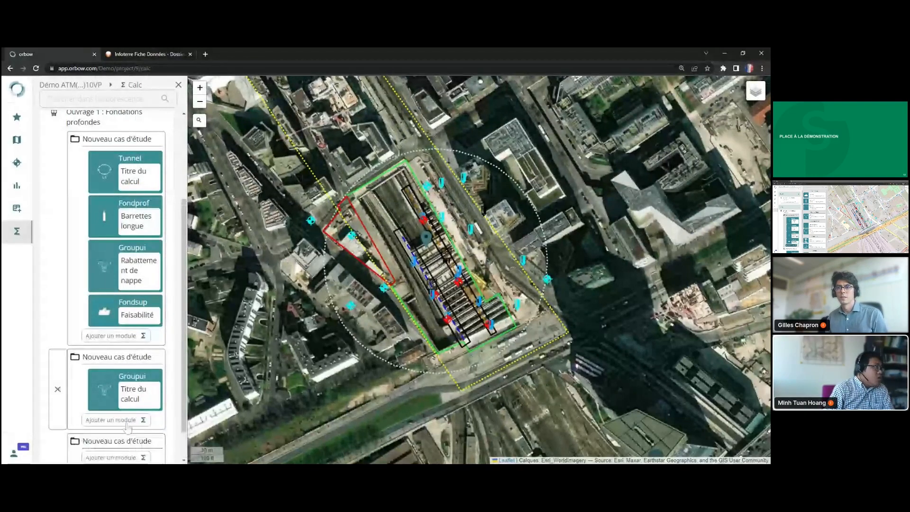
# - Browse the catalogue of calculation modules for the second case study of Ouvrage 1
pyautogui.click(113, 419)
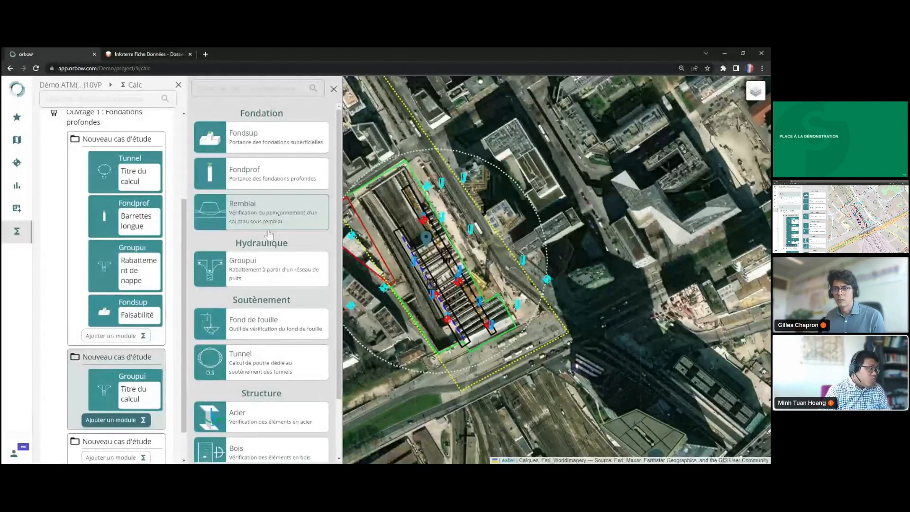
pyautogui.scroll(-2, 269, 233)
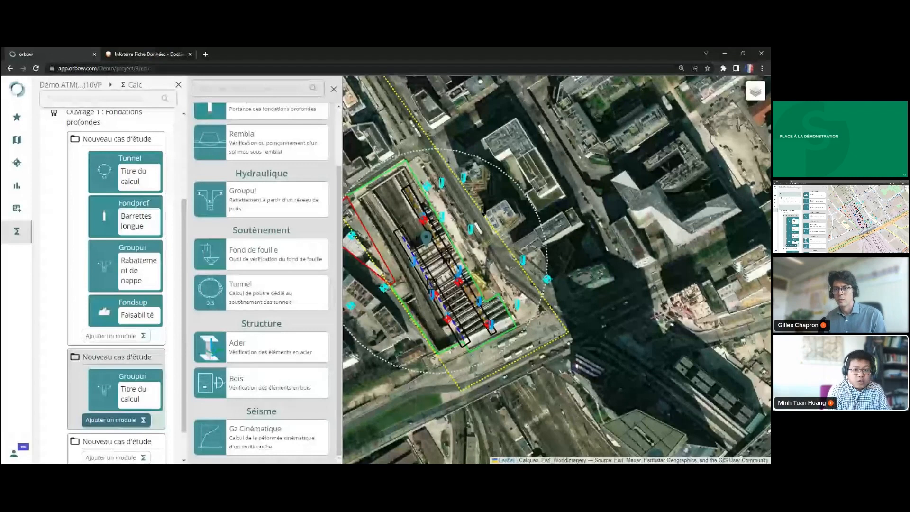
# - Open the Groupui calculation Rabattement de nappe and review its aquifer parameters in Puits de décharge mode, its wells and its control points
pyautogui.click(109, 275)
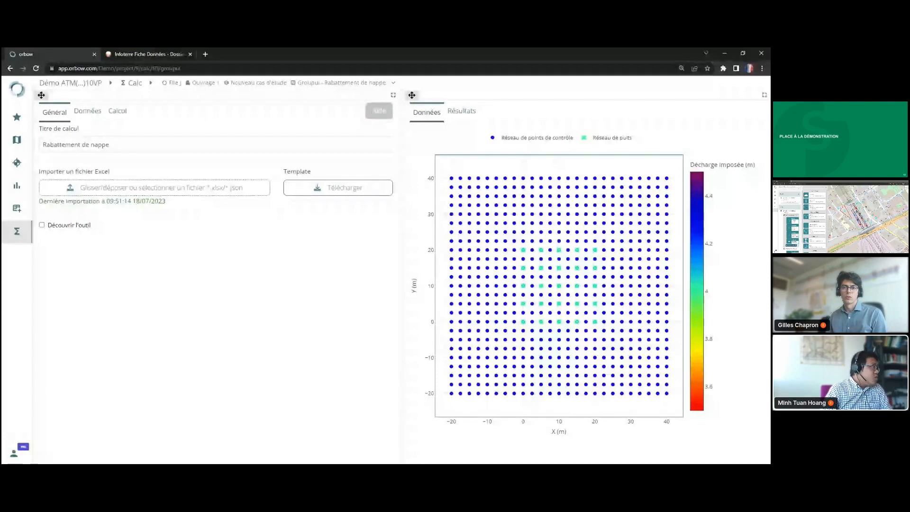
pyautogui.click(88, 112)
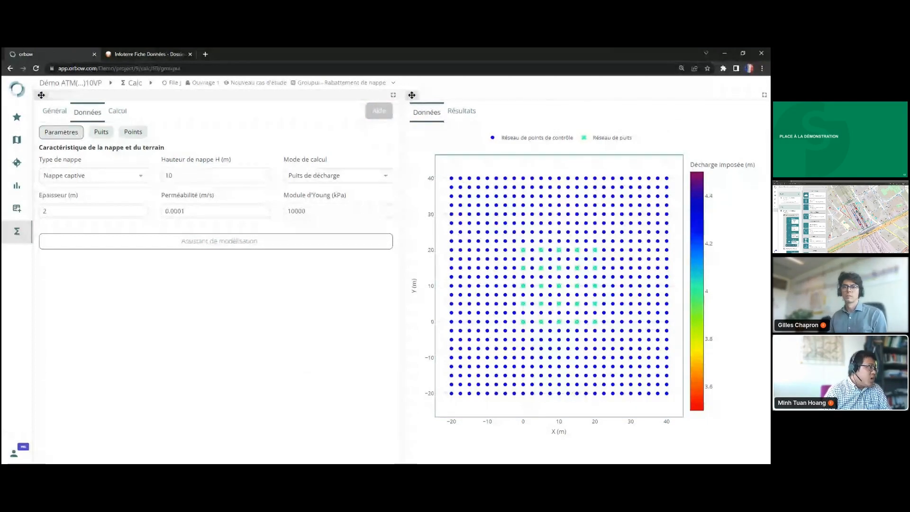
pyautogui.click(327, 178)
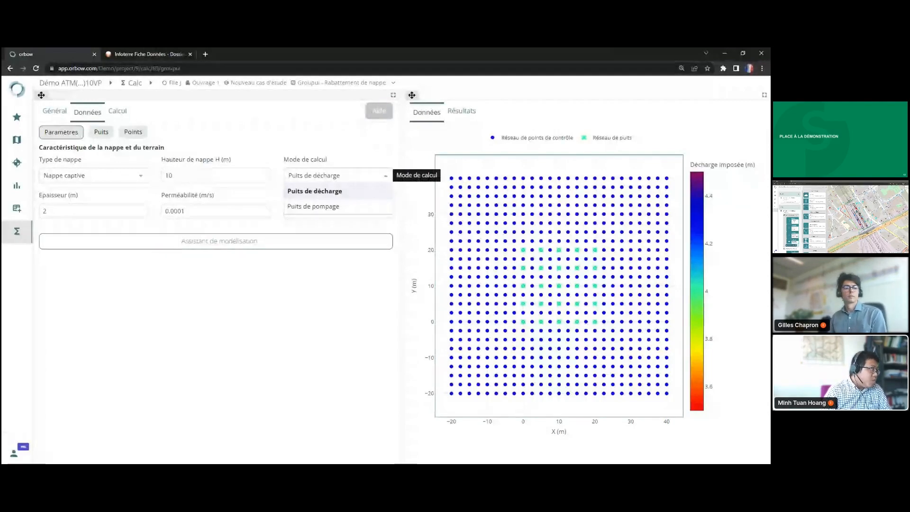
pyautogui.click(314, 190)
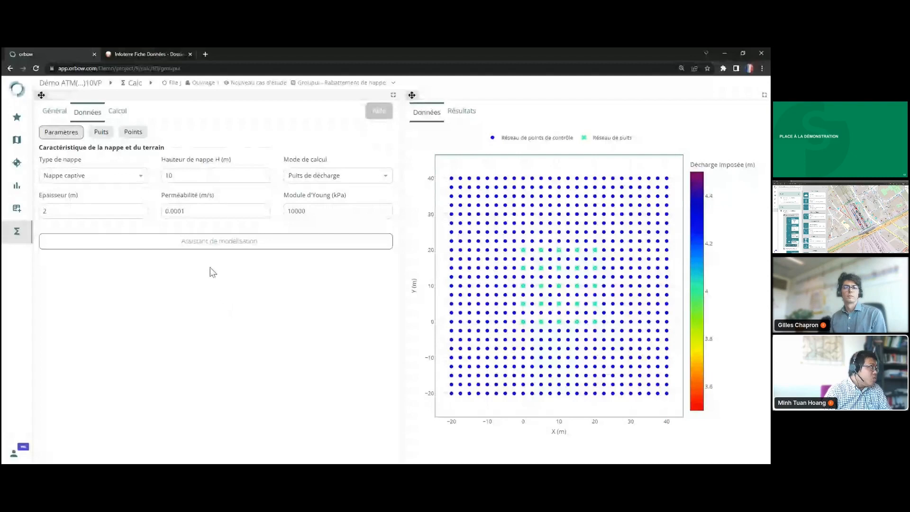
pyautogui.click(105, 135)
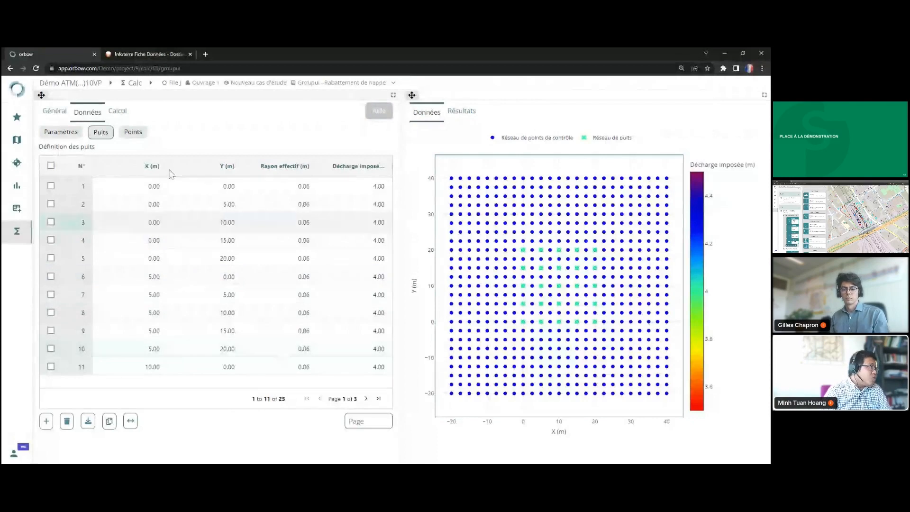
pyautogui.click(134, 132)
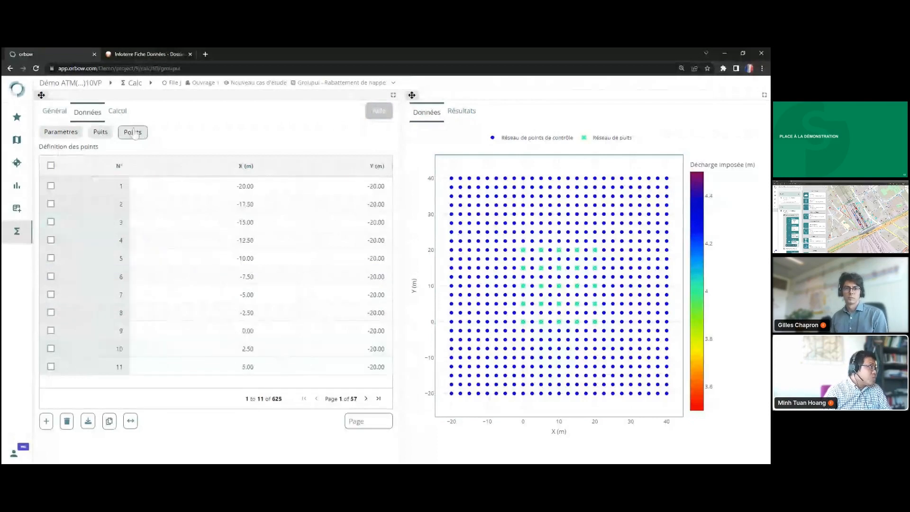
# - Recheck the well definitions and run the Rabattement de nappe calculation
pyautogui.click(118, 114)
pyautogui.click(90, 113)
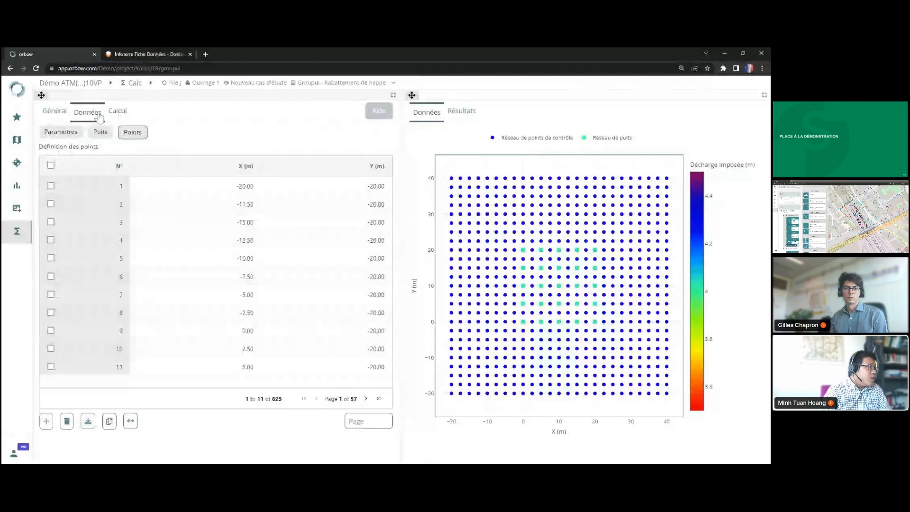
pyautogui.click(100, 133)
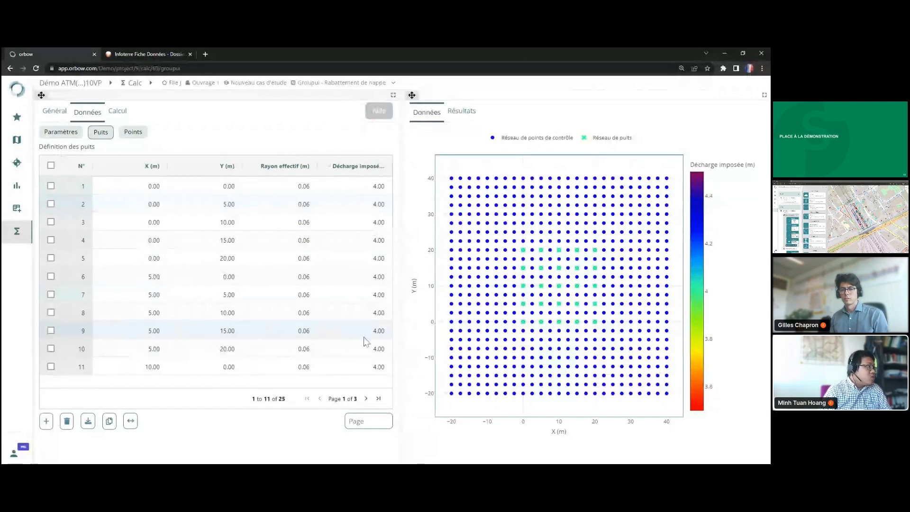
pyautogui.click(118, 112)
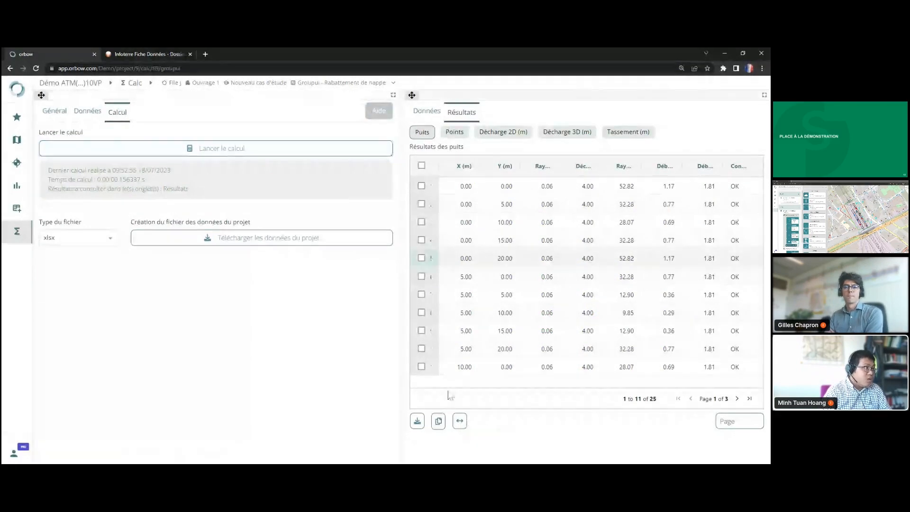
# - Fit the column widths of the Puits results table and review the wells' influence radii, individual and critical flow rates, and Contrôle values
pyautogui.click(459, 421)
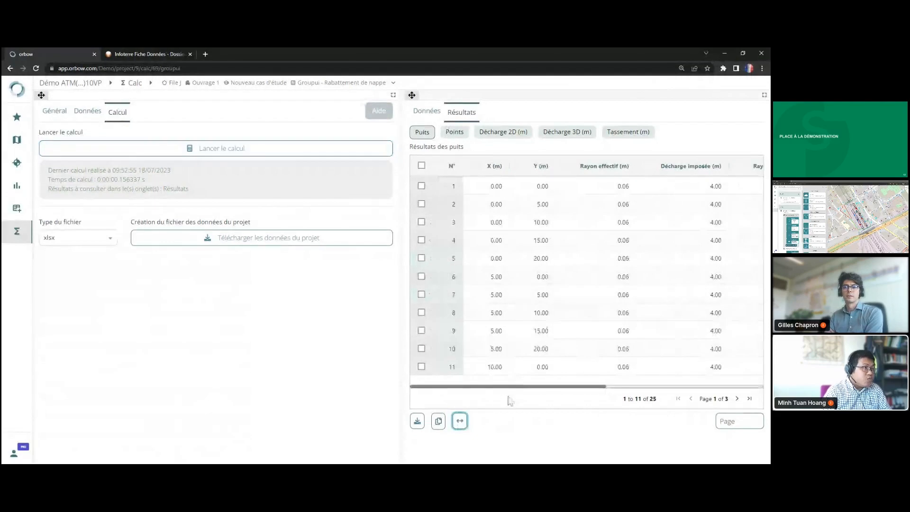
pyautogui.moveTo(542, 388); pyautogui.dragTo(612, 398)
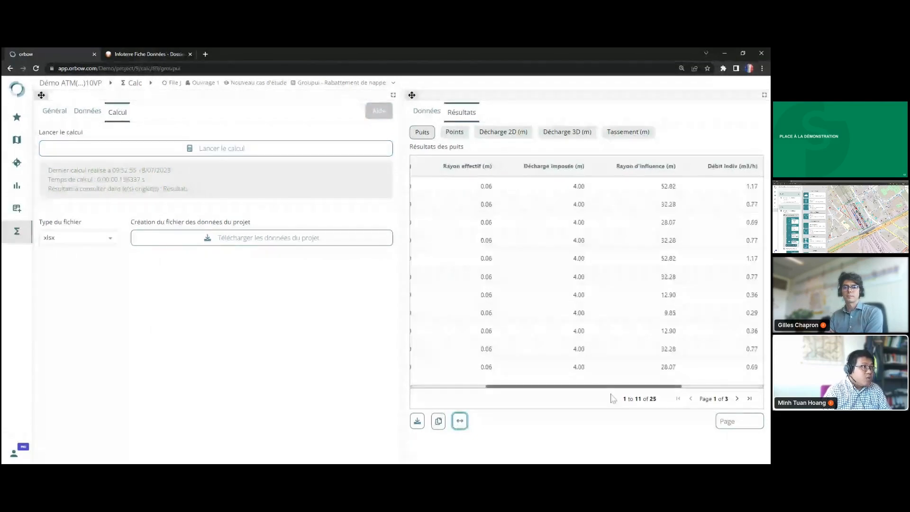
pyautogui.hscroll(2, 605, 407)
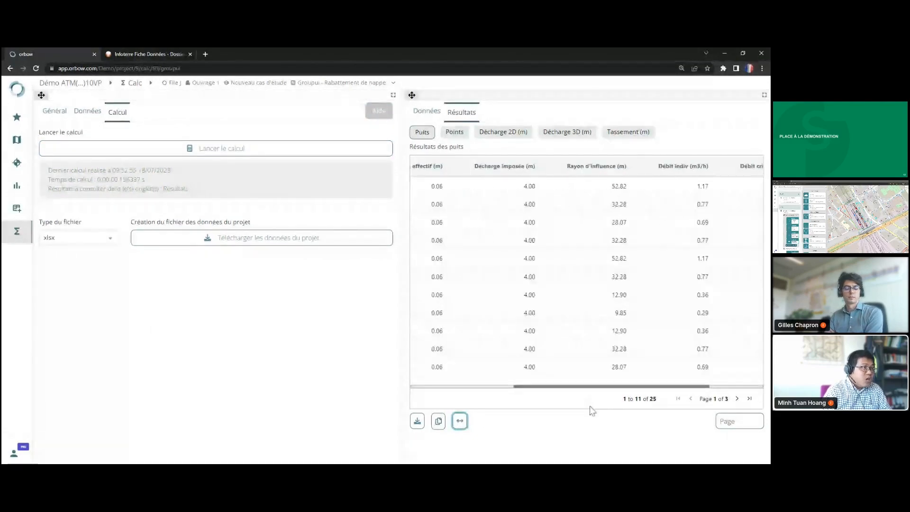
pyautogui.hscroll(1, 605, 389)
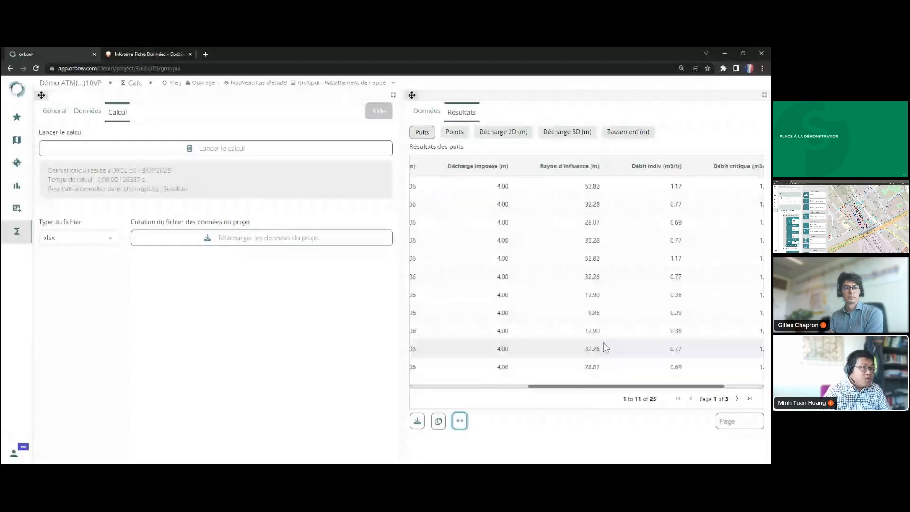
pyautogui.moveTo(564, 386); pyautogui.dragTo(620, 393)
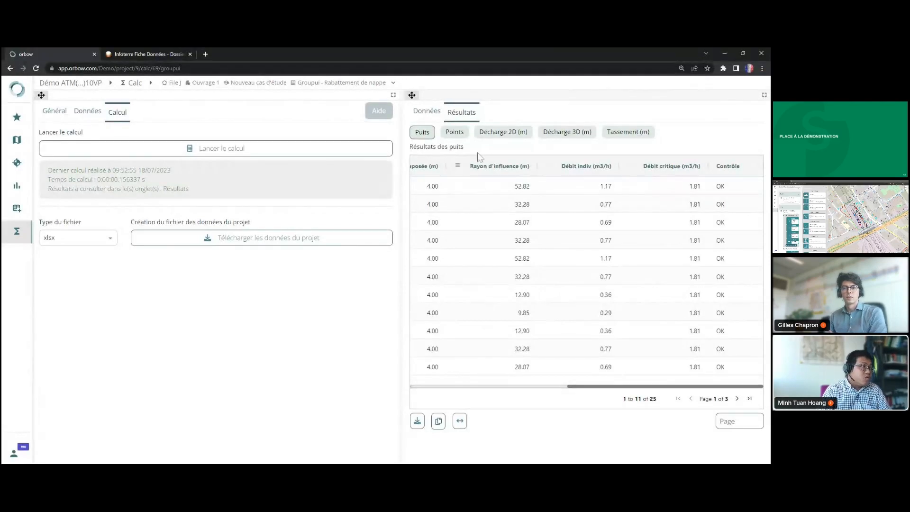
# - Review the Points results, the Décharge 2D map, the Décharge 3D surface from another angle, and the Tassement map
pyautogui.click(451, 134)
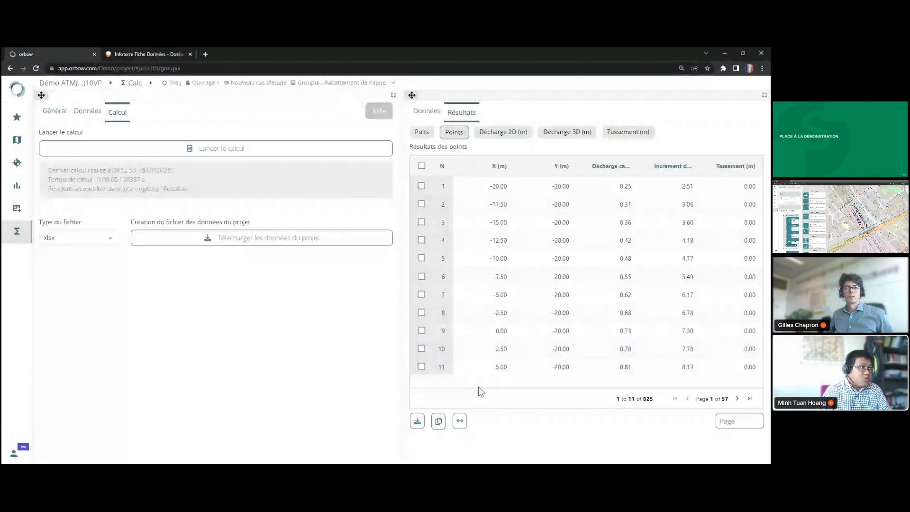
pyautogui.click(497, 135)
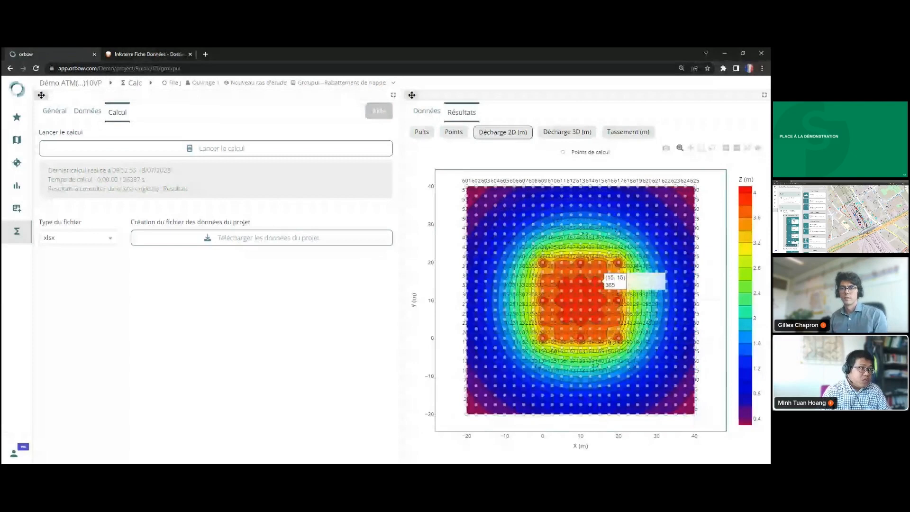
pyautogui.click(567, 134)
pyautogui.moveTo(634, 325); pyautogui.dragTo(577, 300)
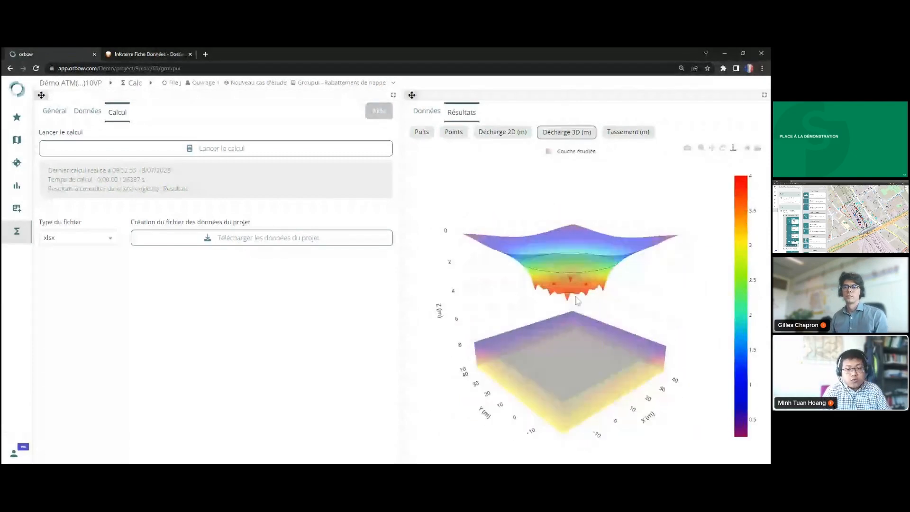
pyautogui.click(627, 131)
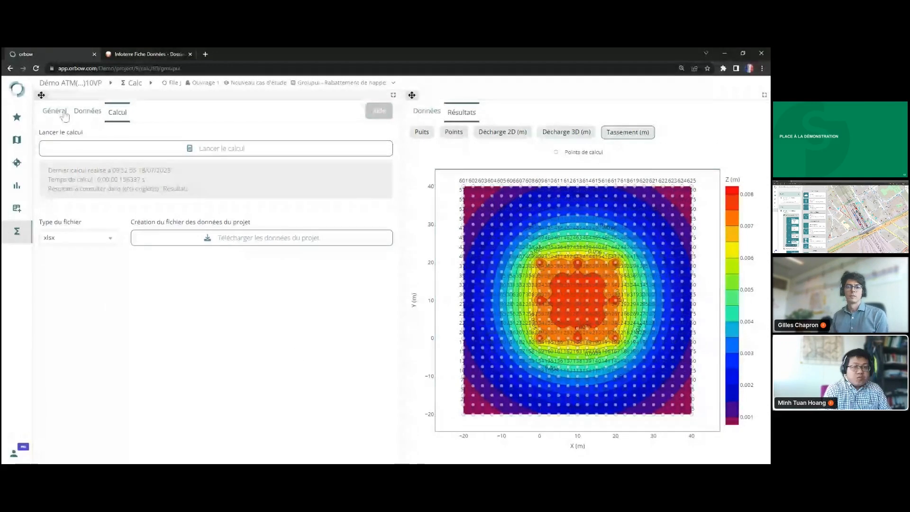
# - Revisit the calculation's well data and general settings, and return to the project's overview of calculation tools
pyautogui.click(84, 113)
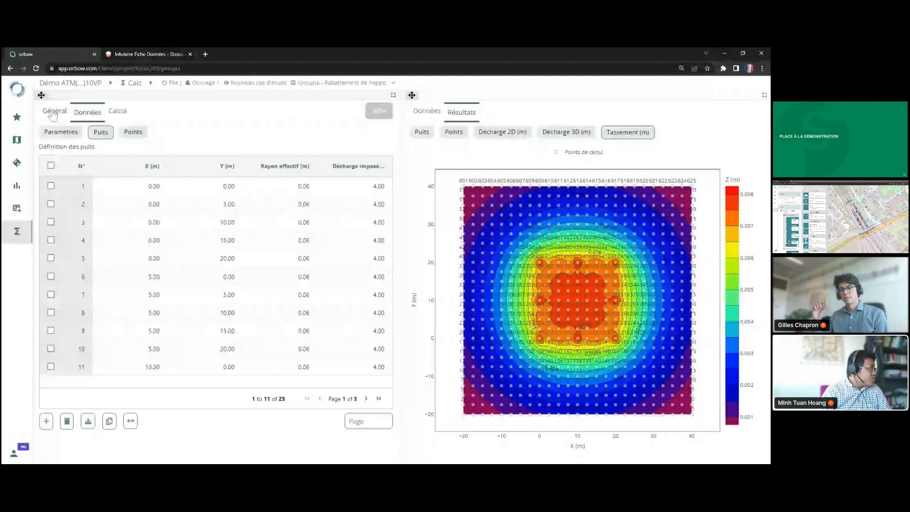
pyautogui.click(53, 113)
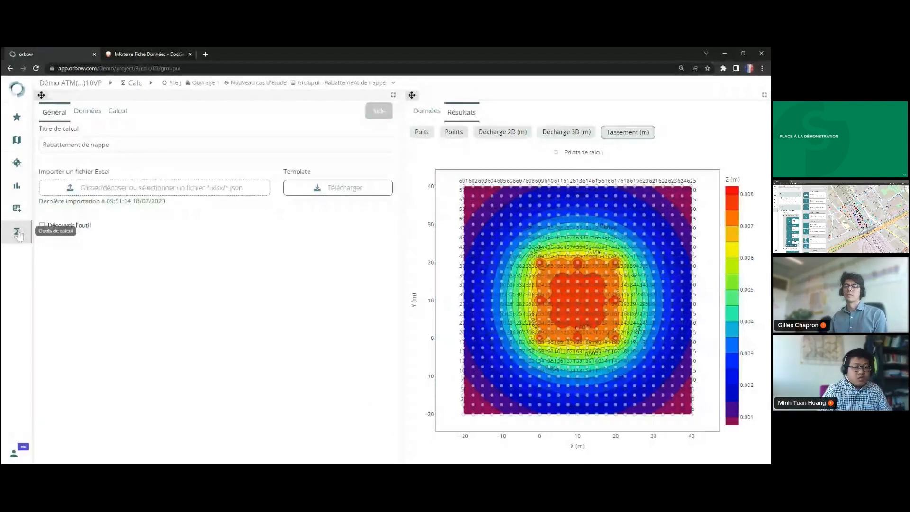
pyautogui.click(18, 234)
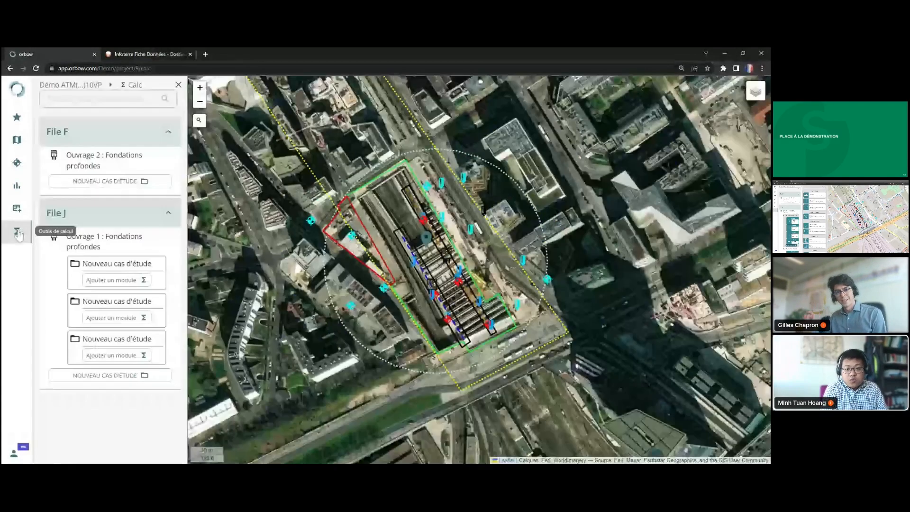